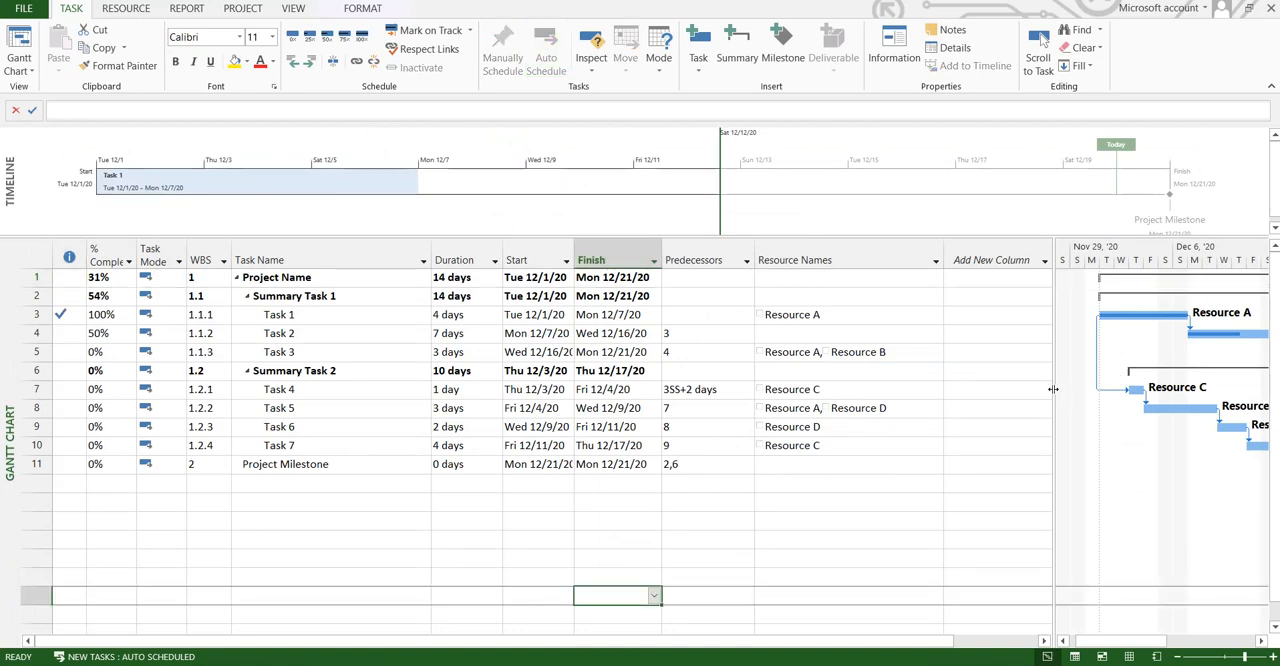
Step: Save a copy of the project as an Excel Workbook named MSProject-Basic PPlan-Eng in the SMJ folder
{"action": "left_click_drag", "start_coordinate": [1278, 402], "coordinate": [1279, 402]}
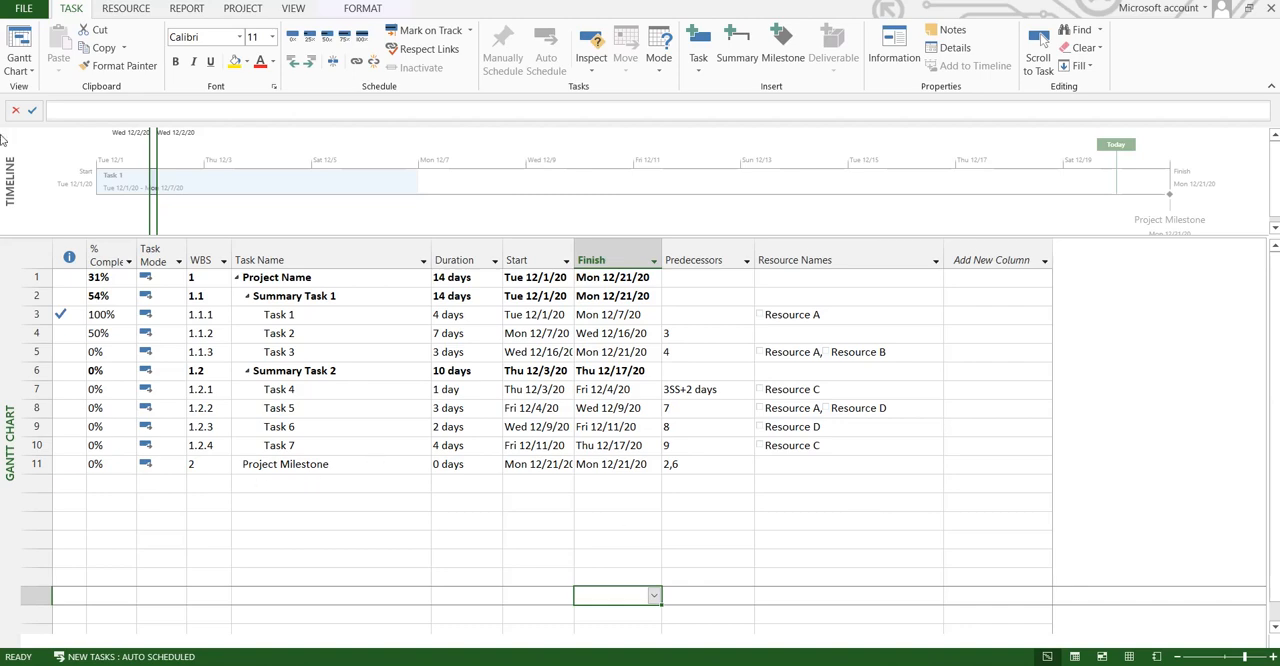
{"action": "left_click", "coordinate": [24, 9]}
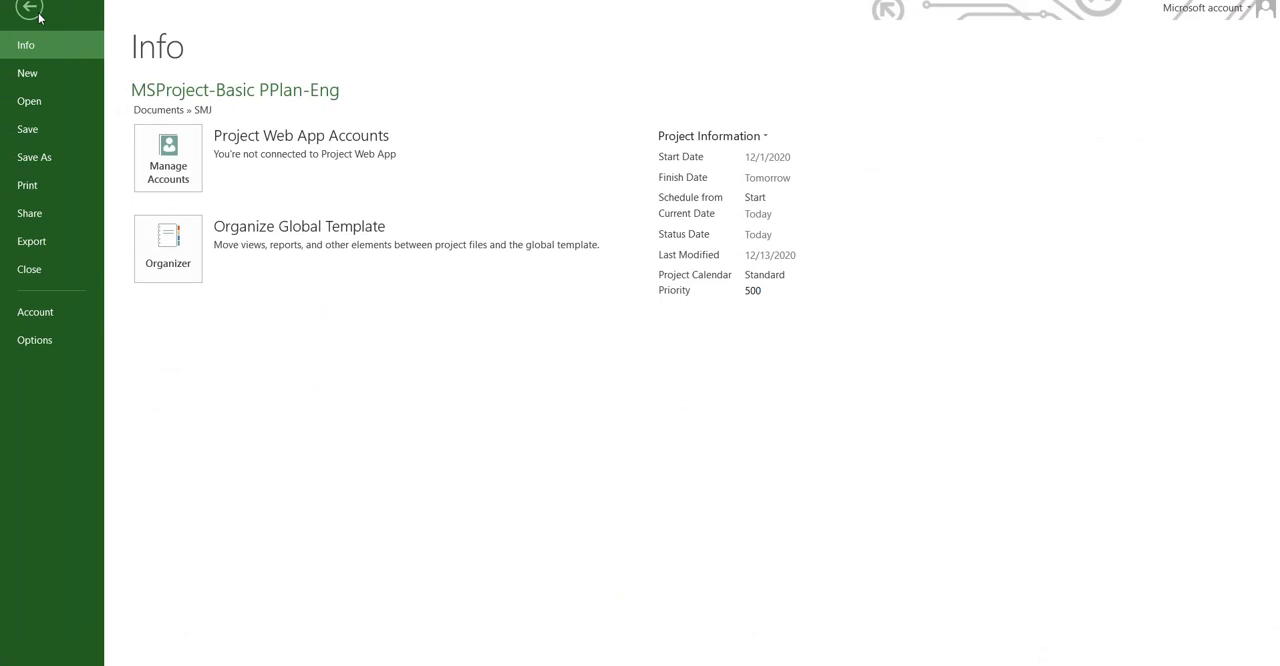
{"action": "left_click", "coordinate": [39, 15]}
{"action": "left_click", "coordinate": [36, 15]}
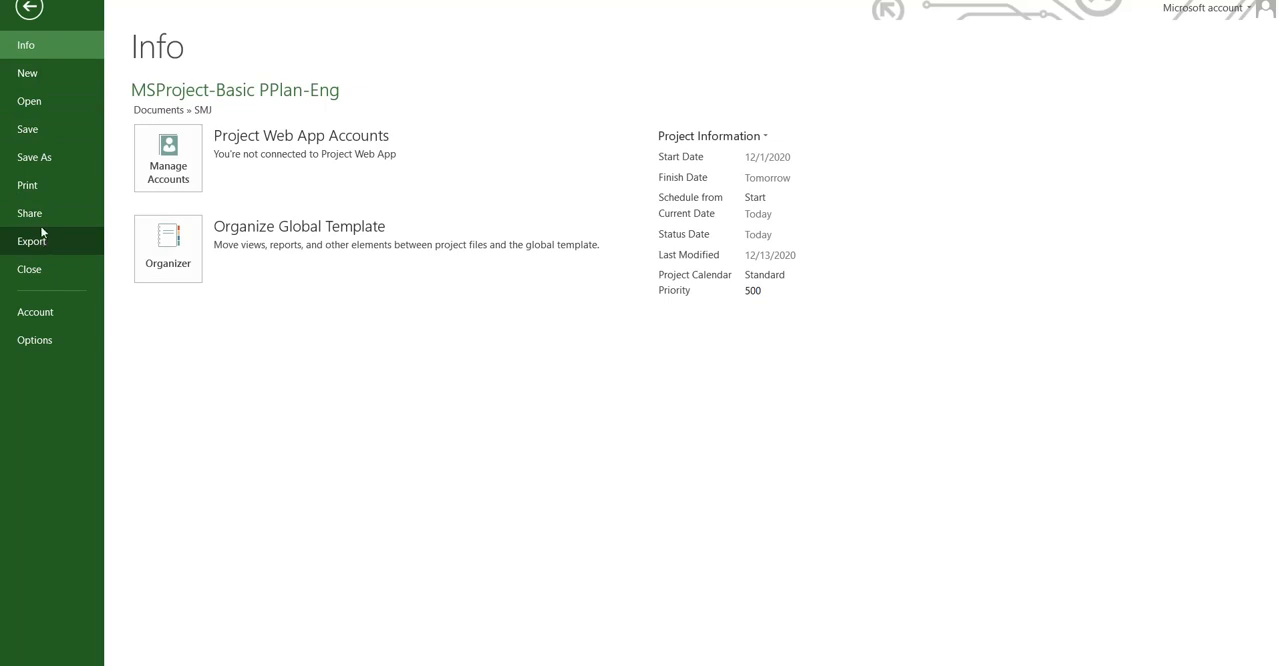
{"action": "left_click", "coordinate": [41, 157]}
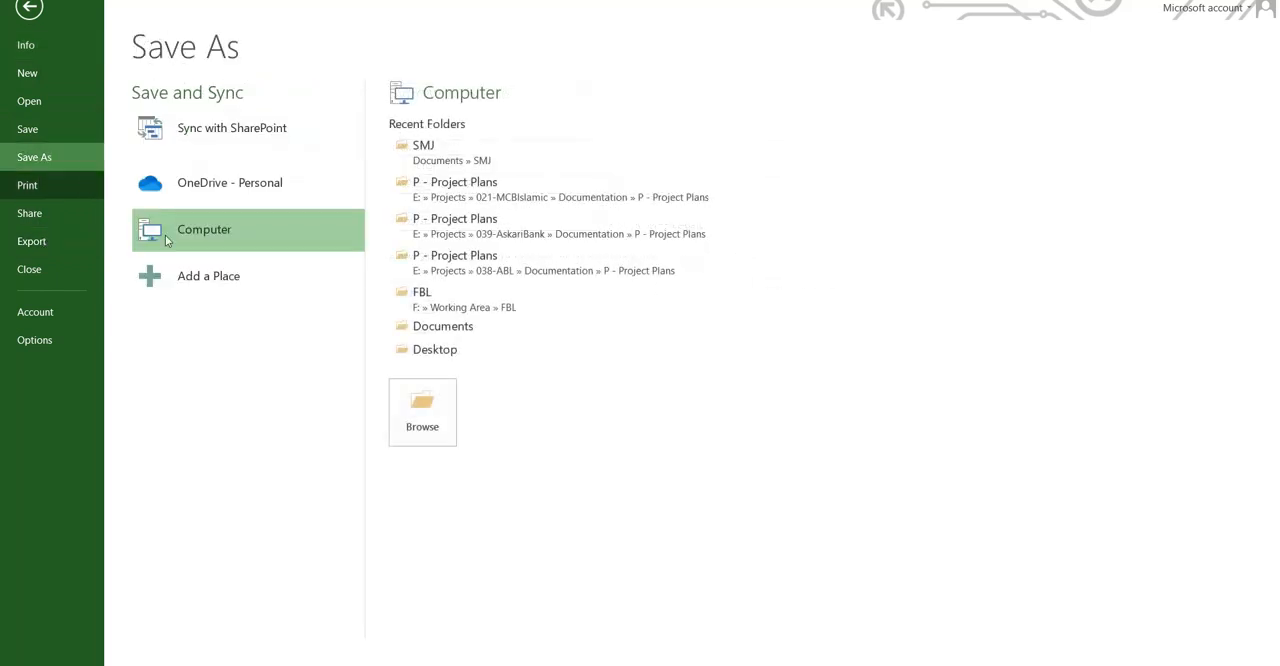
{"action": "left_click", "coordinate": [430, 152]}
{"action": "left_click", "coordinate": [314, 325]}
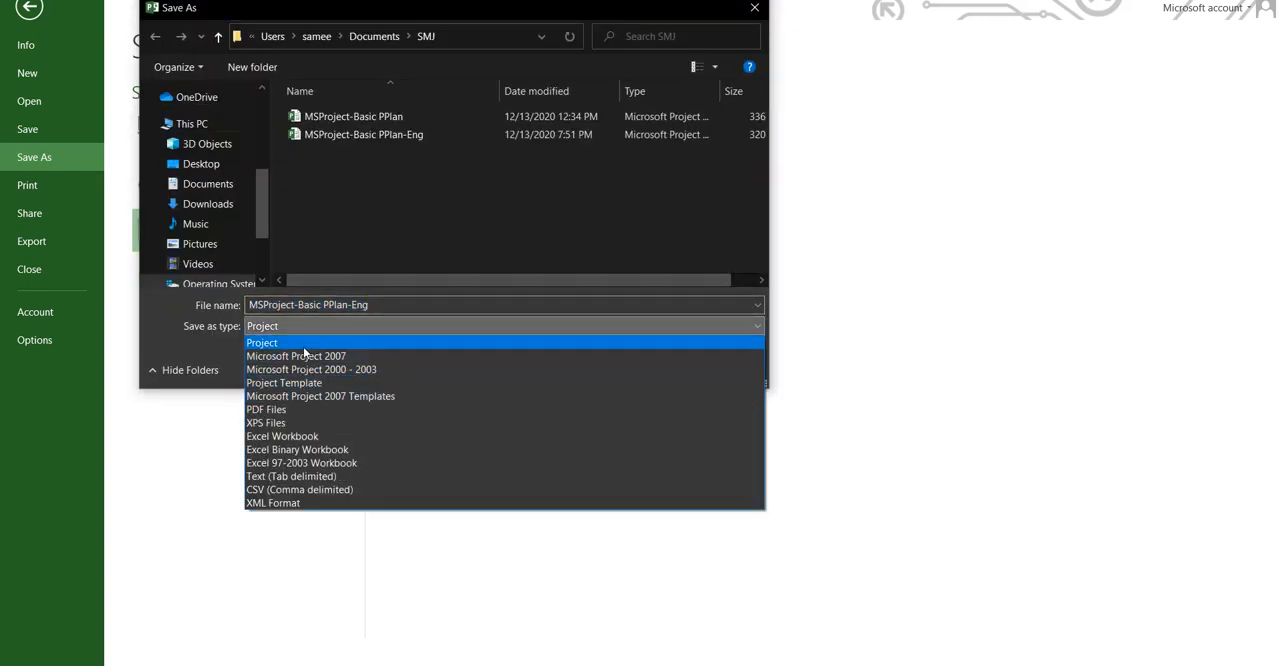
{"action": "left_click", "coordinate": [319, 440]}
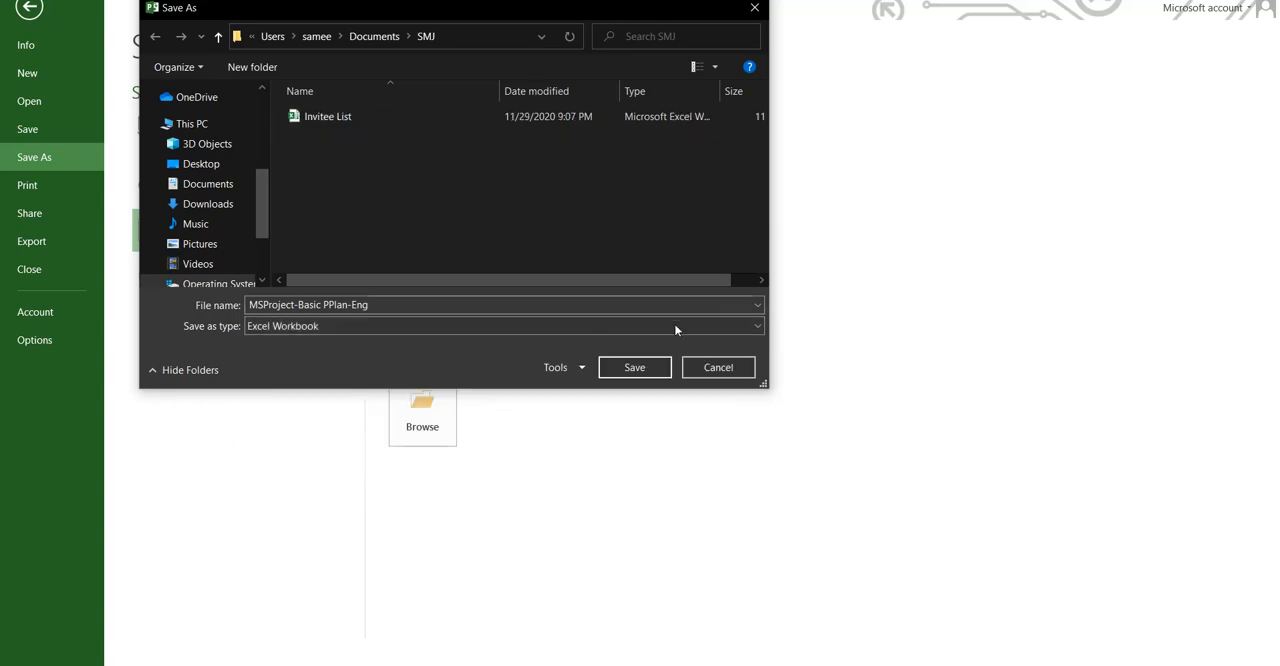
{"action": "left_click", "coordinate": [636, 368]}
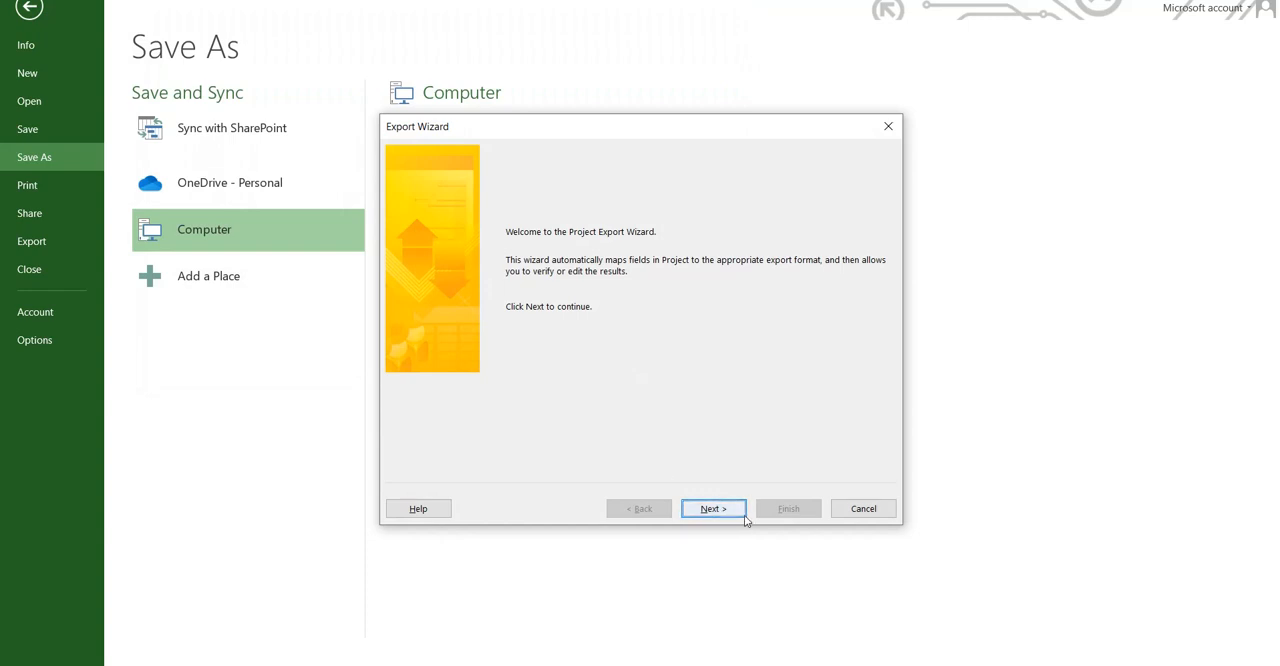
Step: Choose Selected Data as the export format and use a new map for the export
{"action": "key", "text": "Return"}
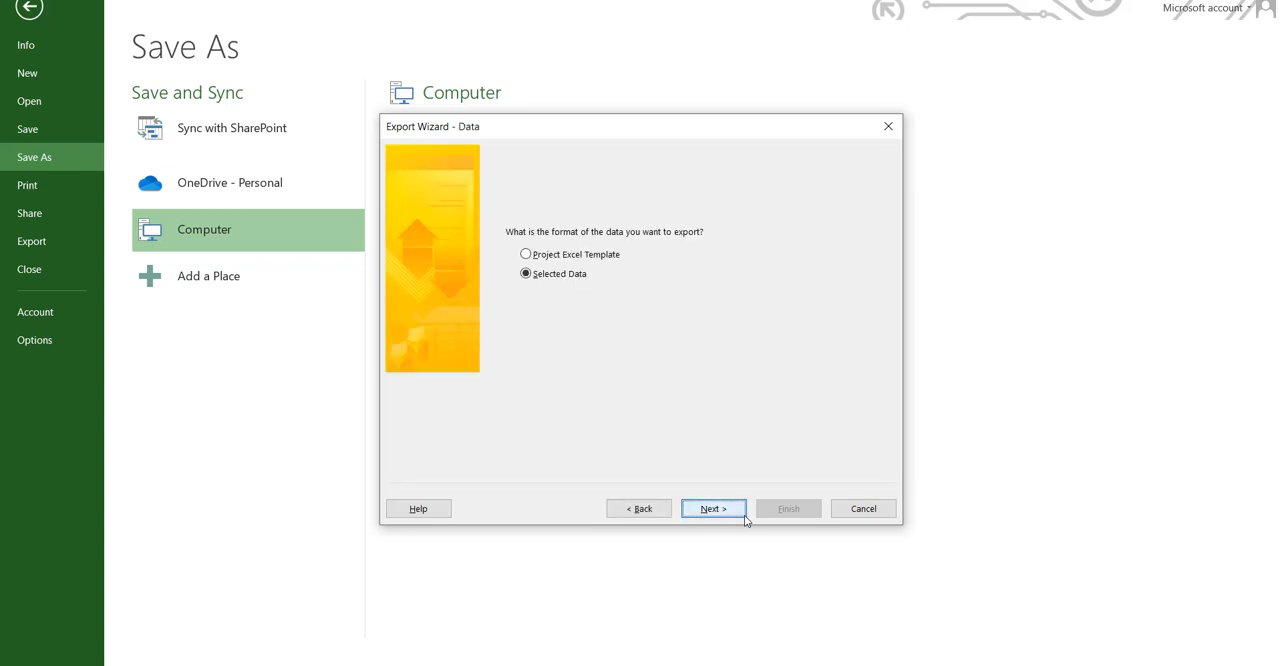
{"action": "left_click", "coordinate": [524, 254]}
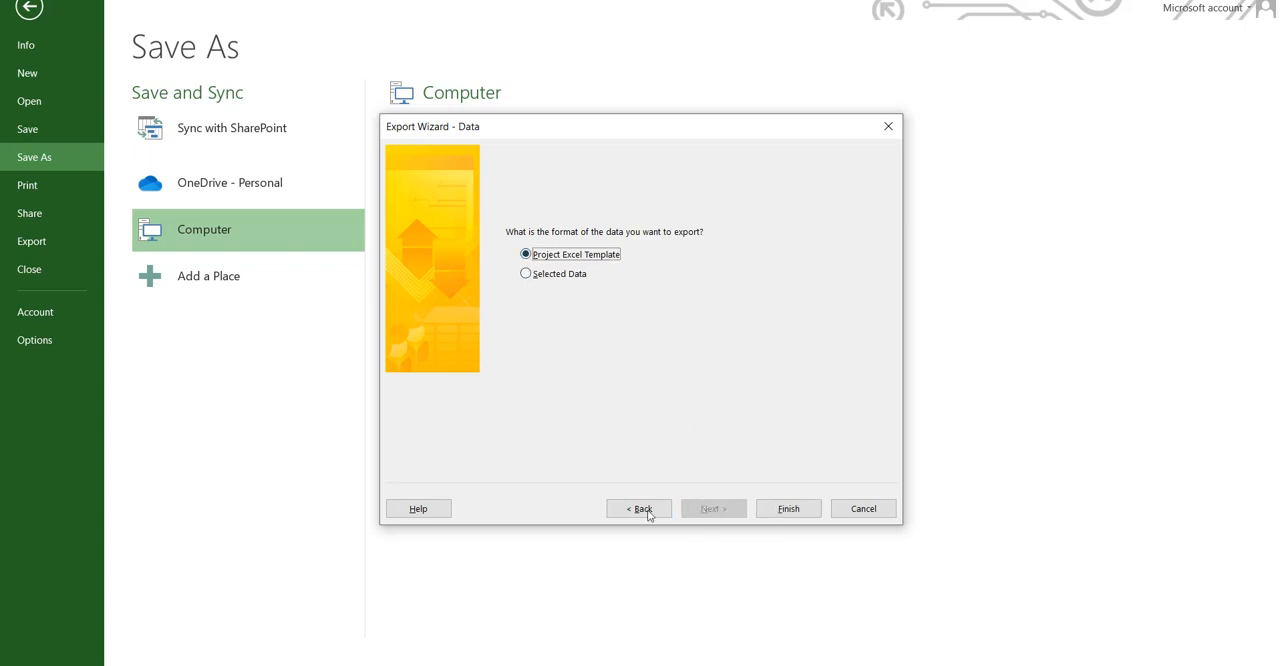
{"action": "left_click", "coordinate": [526, 274]}
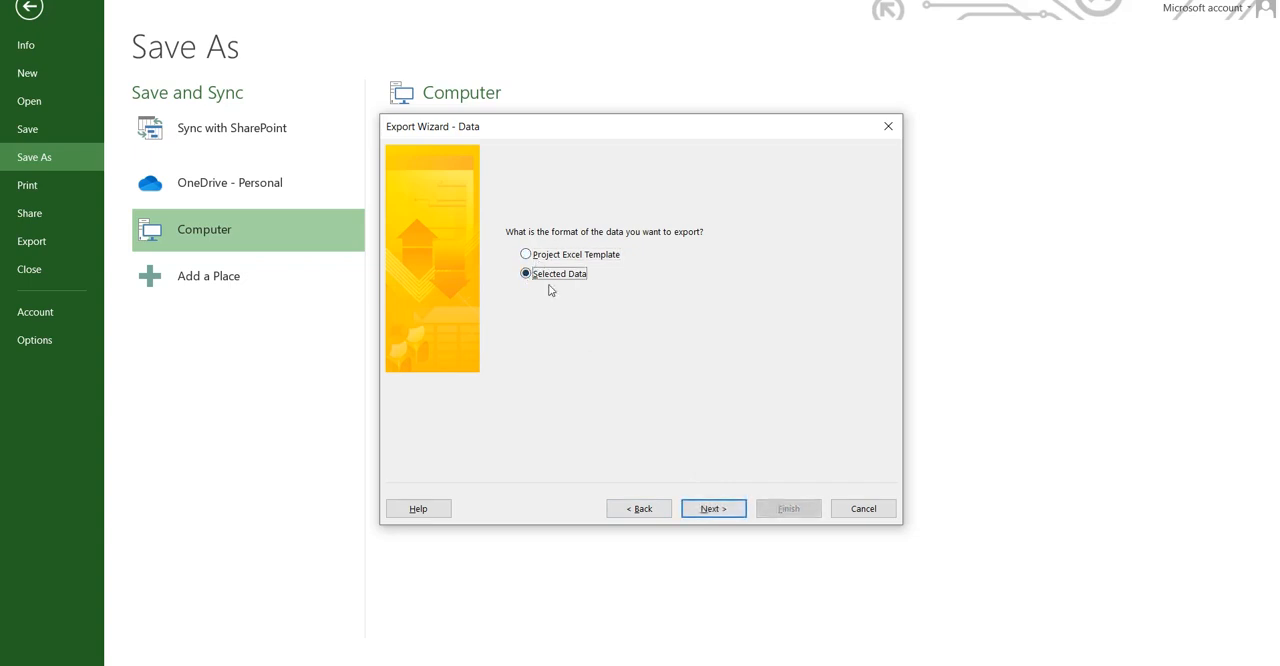
{"action": "left_click", "coordinate": [726, 513]}
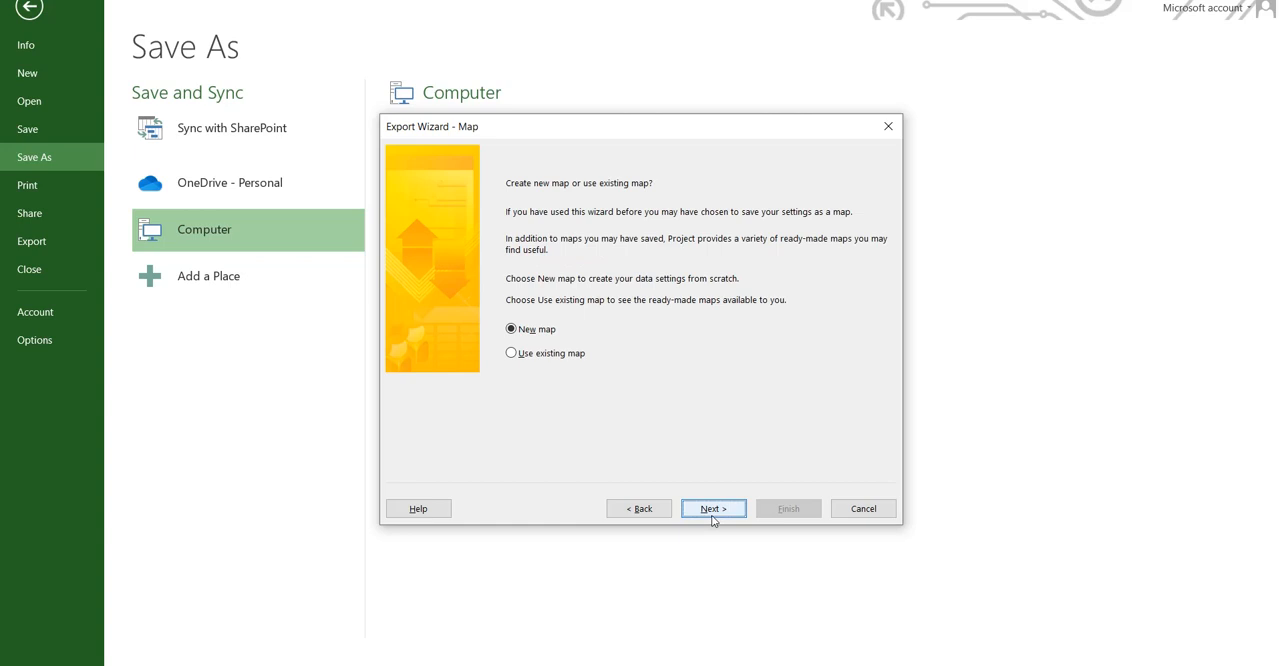
{"action": "left_click", "coordinate": [713, 512]}
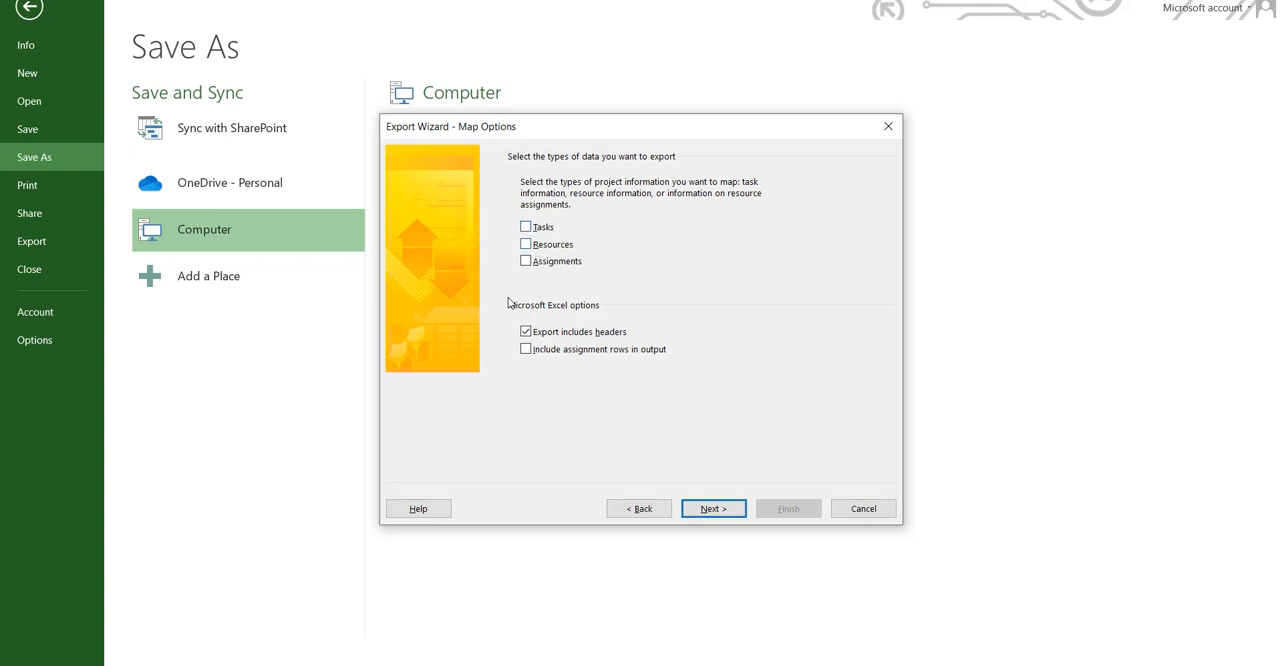
Step: Select only Tasks as the data type to export, with headers included, and proceed to the task mapping
{"action": "left_click", "coordinate": [527, 228]}
{"action": "left_click", "coordinate": [524, 244]}
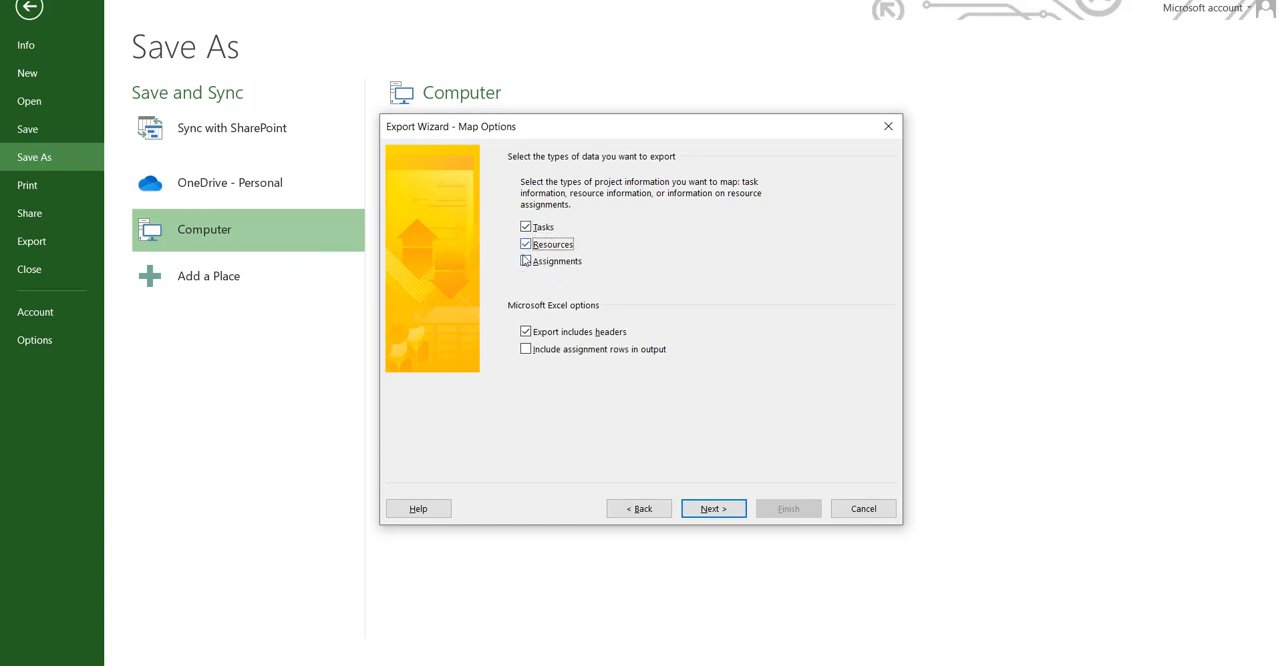
{"action": "left_click", "coordinate": [525, 261]}
{"action": "left_click", "coordinate": [525, 244]}
{"action": "left_click", "coordinate": [525, 261]}
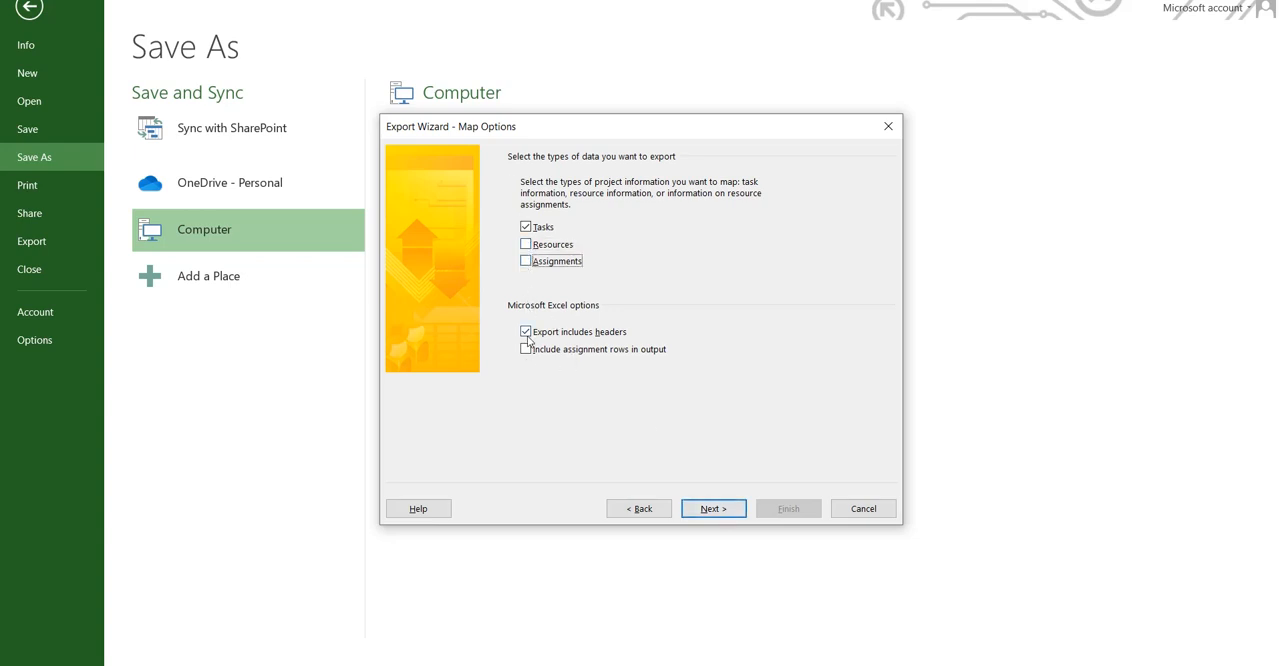
{"action": "left_click", "coordinate": [712, 508]}
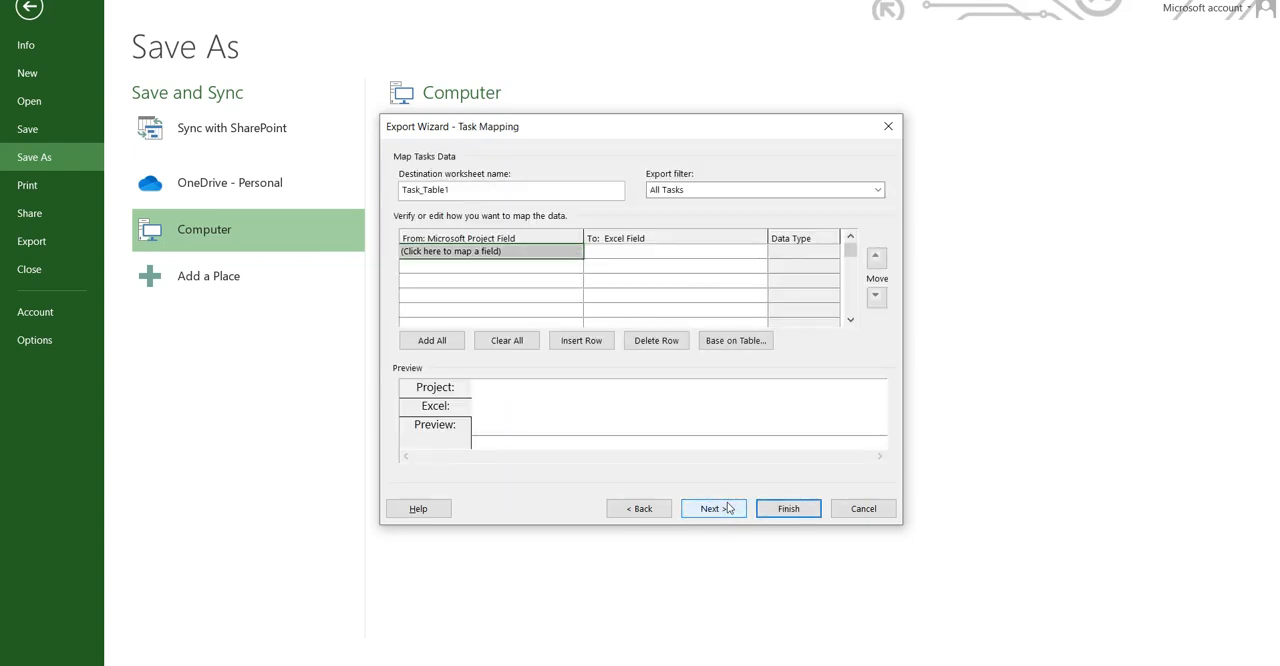
{"action": "left_click", "coordinate": [727, 508]}
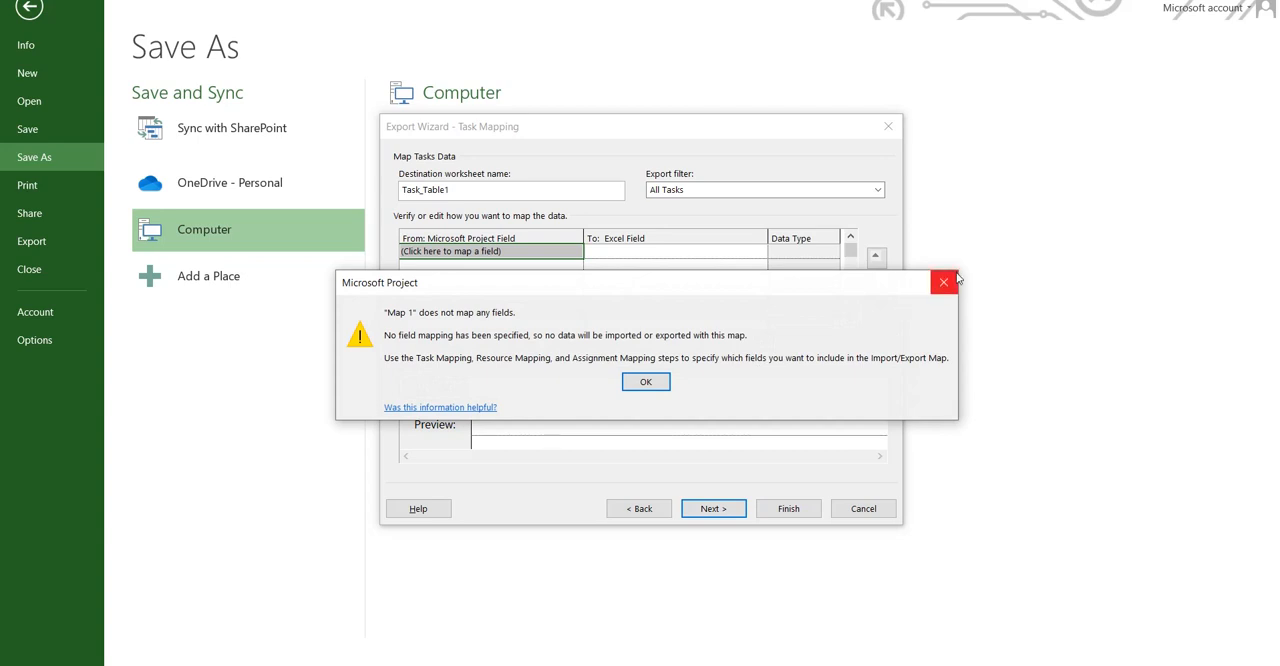
{"action": "left_click", "coordinate": [945, 282]}
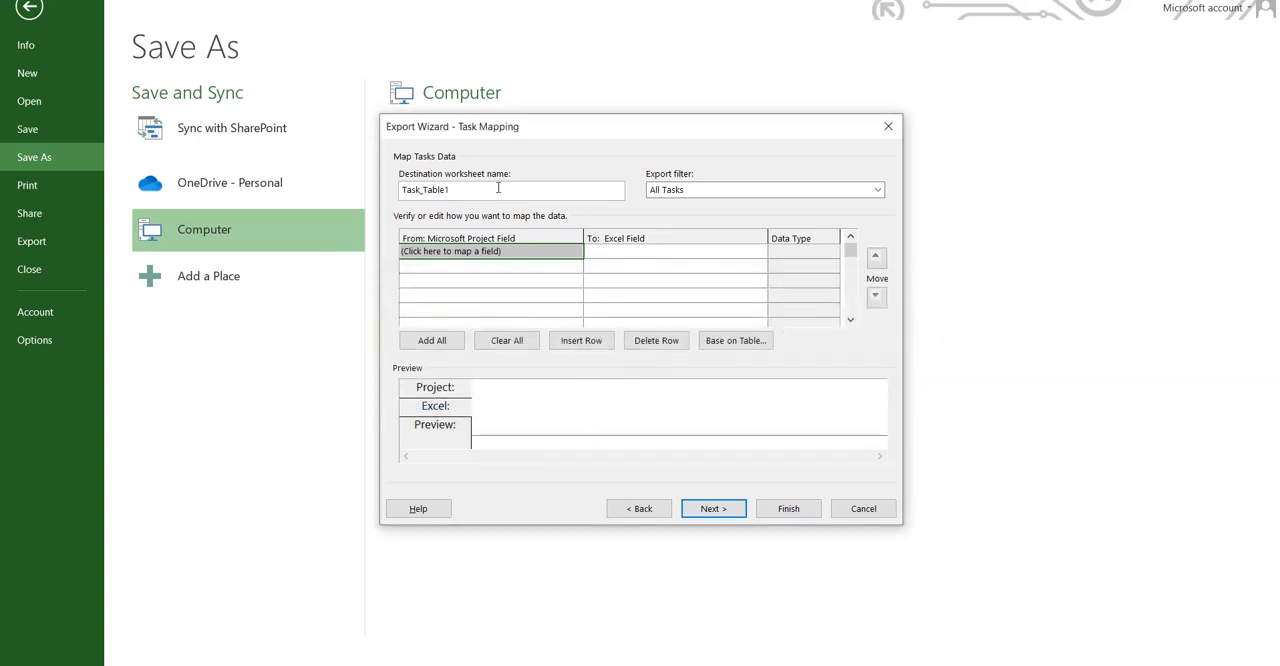
Step: Name the destination worksheet Task_Sheet and choose All Tasks as the export filter
{"action": "left_click", "coordinate": [498, 187]}
{"action": "key", "text": "BackSpace"}
{"action": "key", "text": "BackSpace"}
{"action": "key", "text": "BackSpace"}
{"action": "key", "text": "BackSpace"}
{"action": "key", "text": "BackSpace"}
{"action": "type", "text": "Sheet"}
{"action": "left_click", "coordinate": [776, 192]}
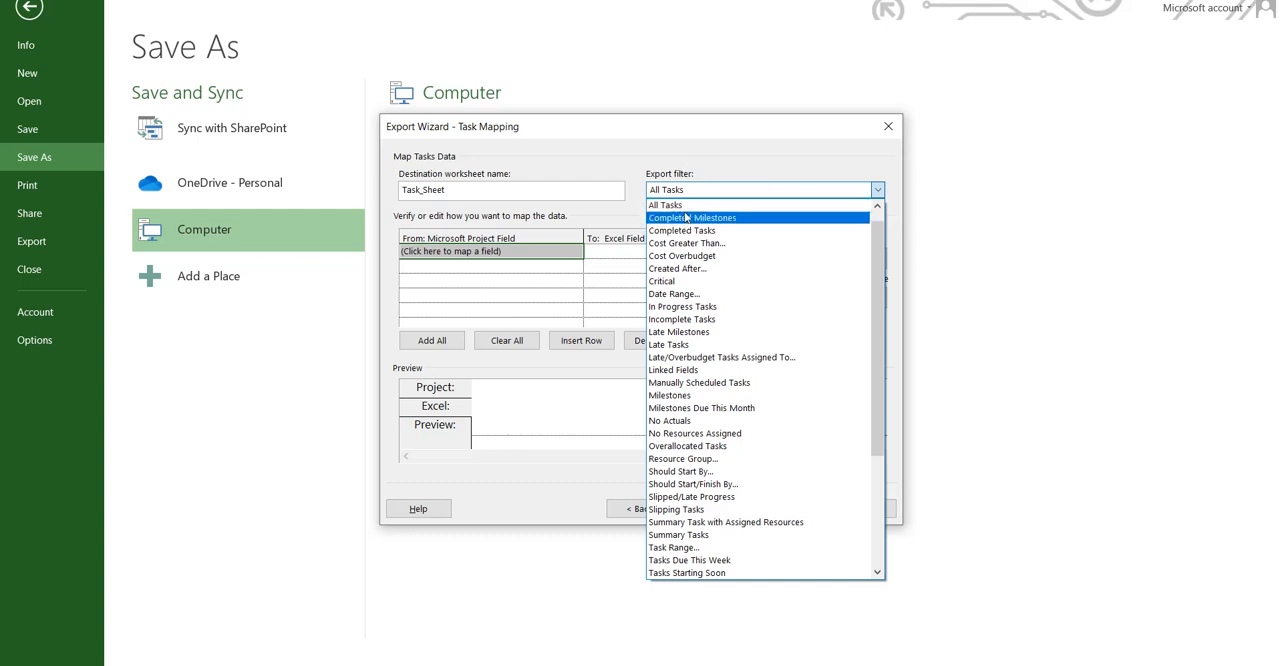
{"action": "left_click", "coordinate": [876, 214]}
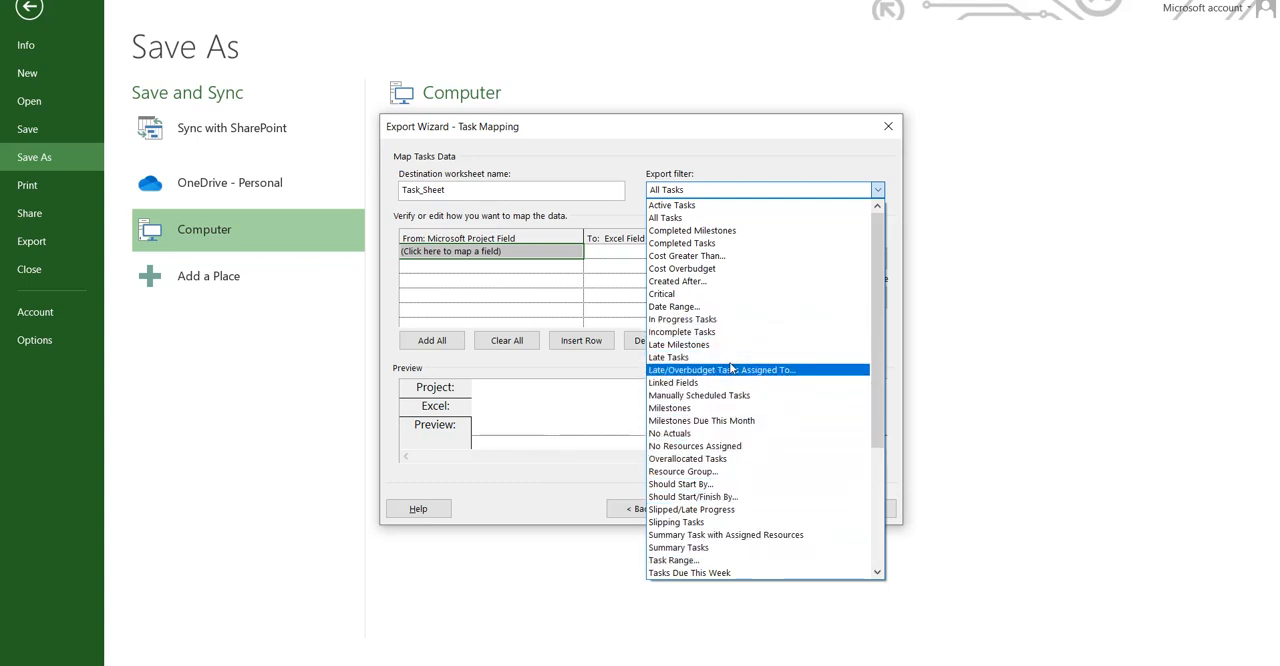
{"action": "left_click", "coordinate": [737, 217]}
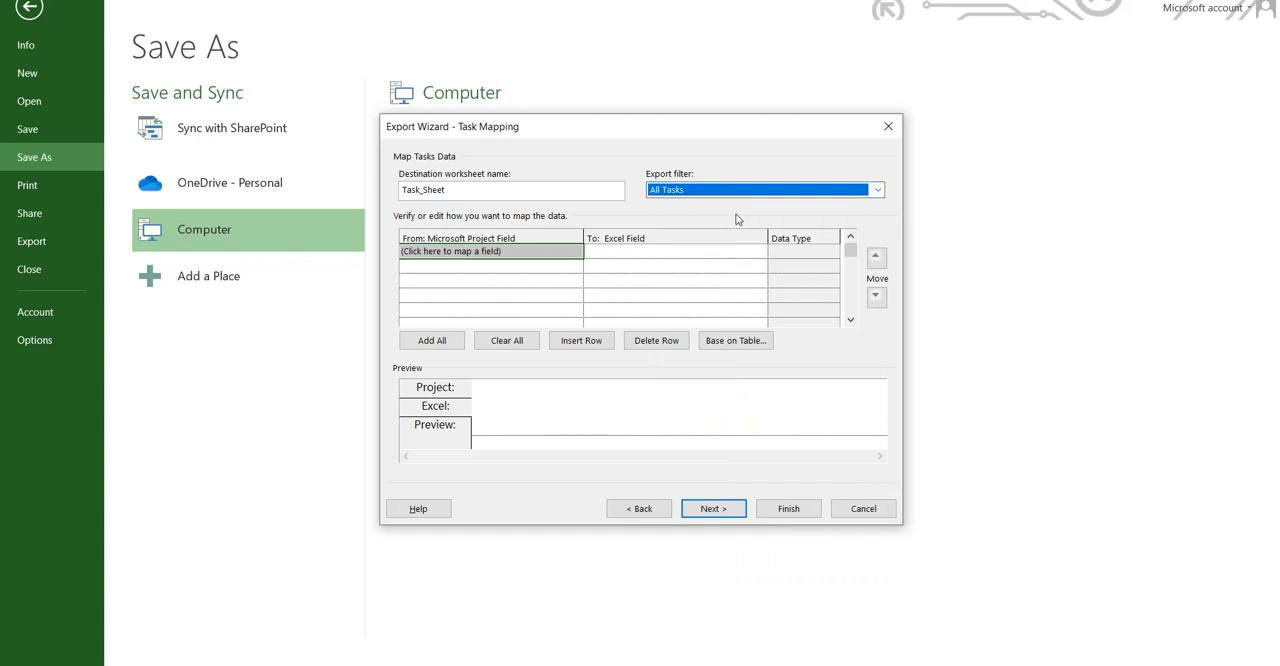
Step: Map the % Complete project field in the first row of the task mapping
{"action": "left_click", "coordinate": [520, 281]}
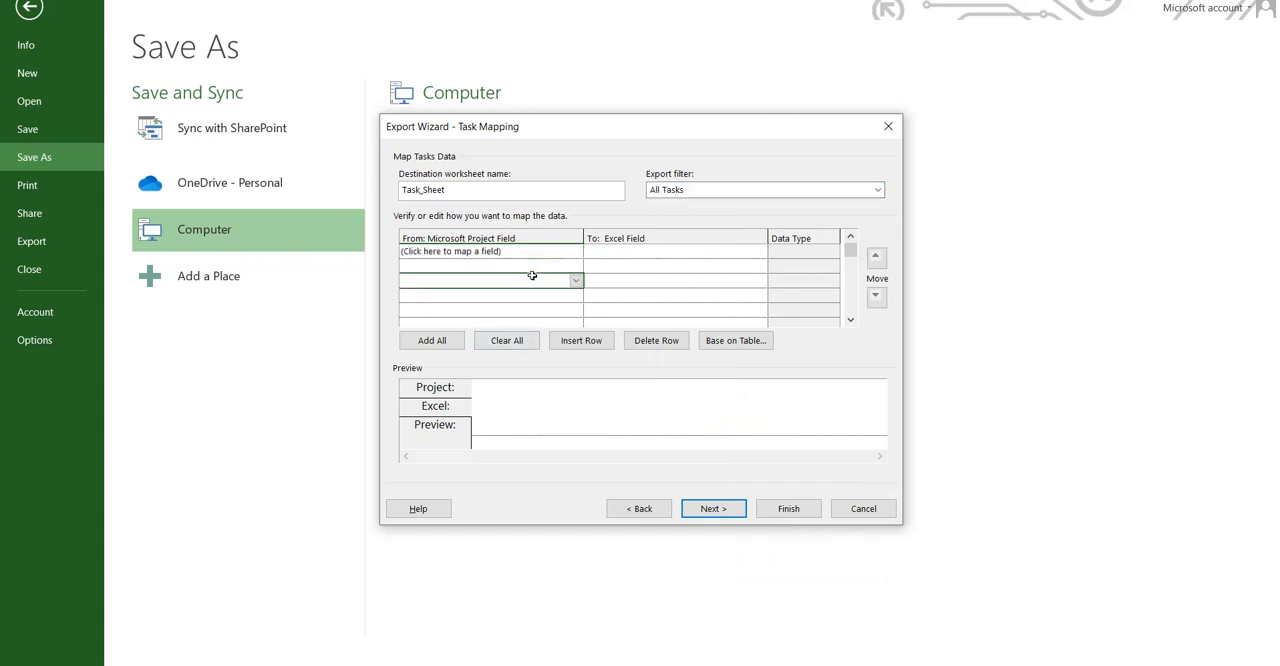
{"action": "left_click", "coordinate": [553, 253]}
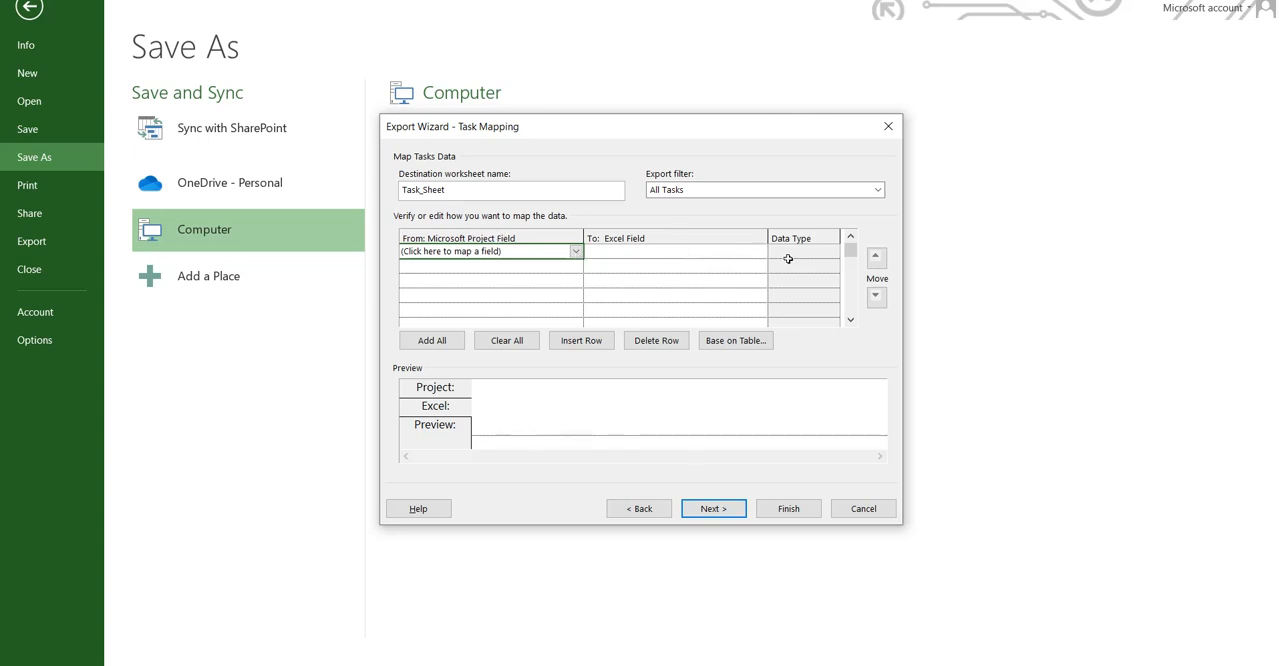
{"action": "left_click", "coordinate": [577, 256]}
{"action": "left_click", "coordinate": [577, 254]}
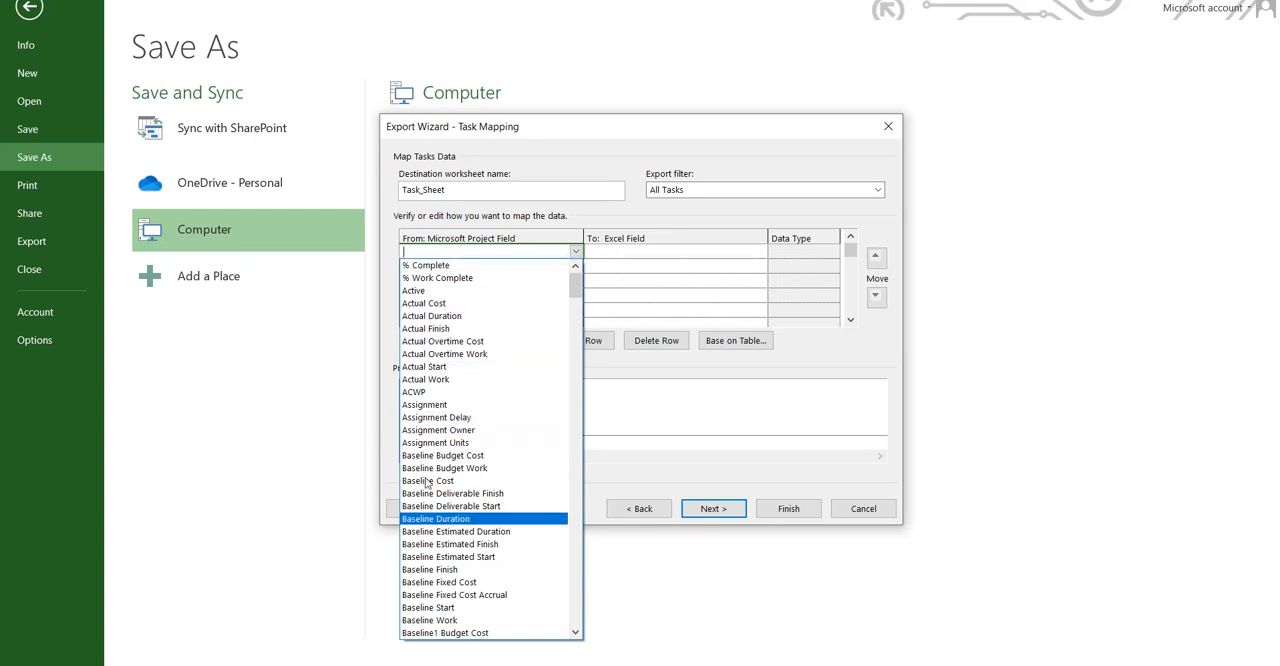
{"action": "left_click", "coordinate": [536, 268]}
{"action": "left_click", "coordinate": [748, 258]}
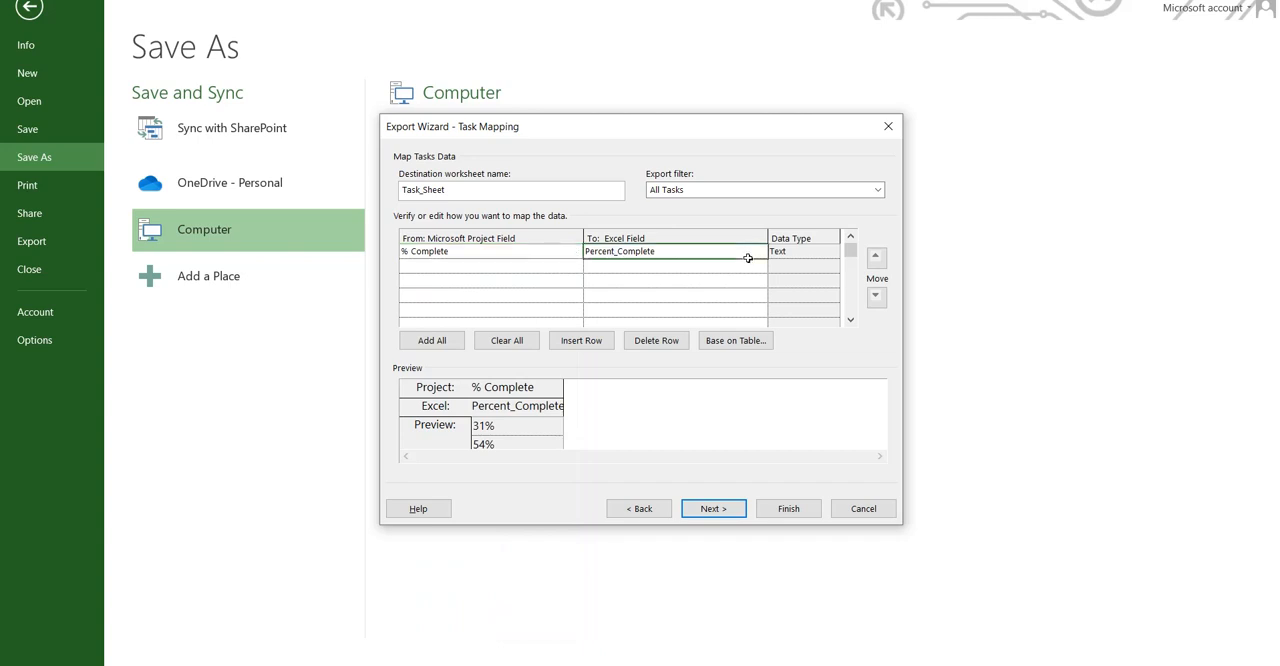
{"action": "left_click", "coordinate": [555, 267]}
{"action": "left_click", "coordinate": [818, 255]}
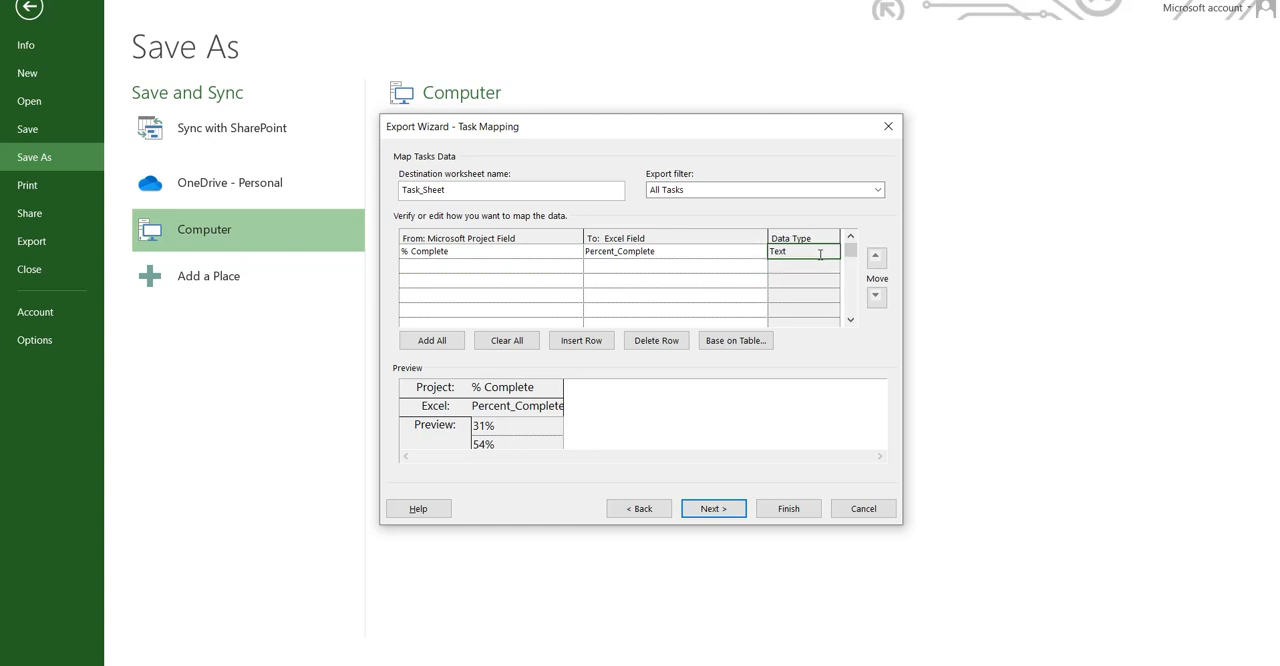
Step: Add the Actual Start and Actual Finish fields to the next two rows of the task mapping
{"action": "left_click", "coordinate": [494, 261]}
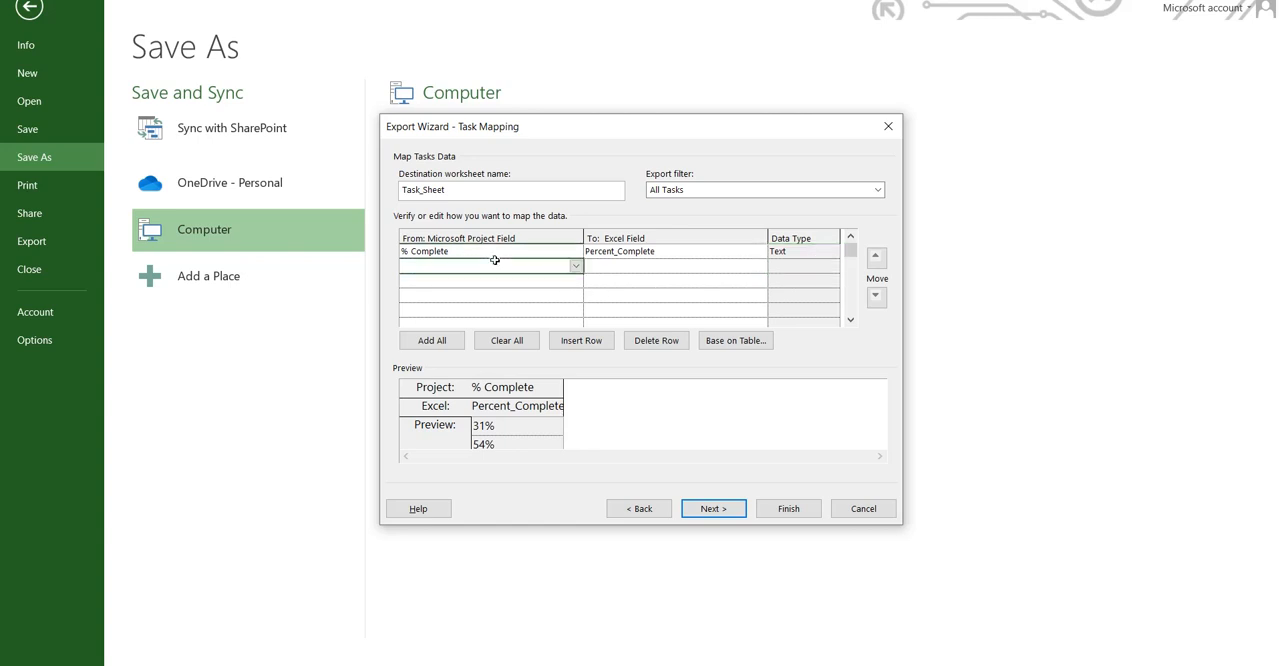
{"action": "left_click", "coordinate": [576, 266]}
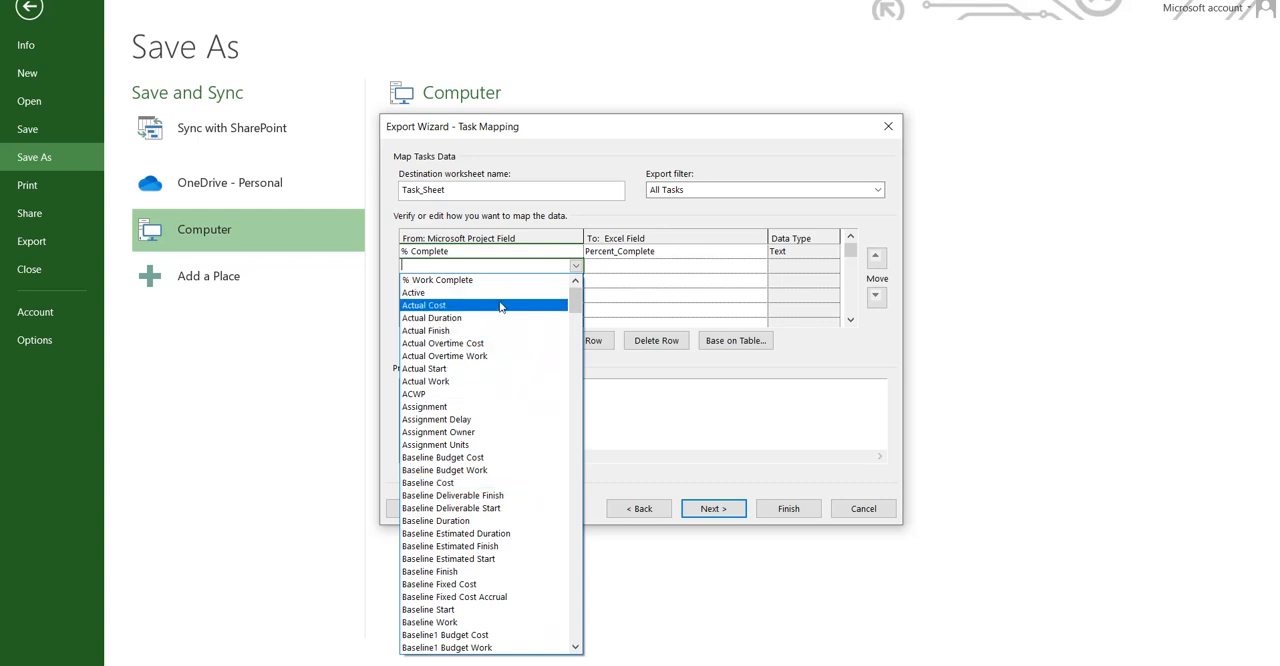
{"action": "left_click", "coordinate": [492, 370]}
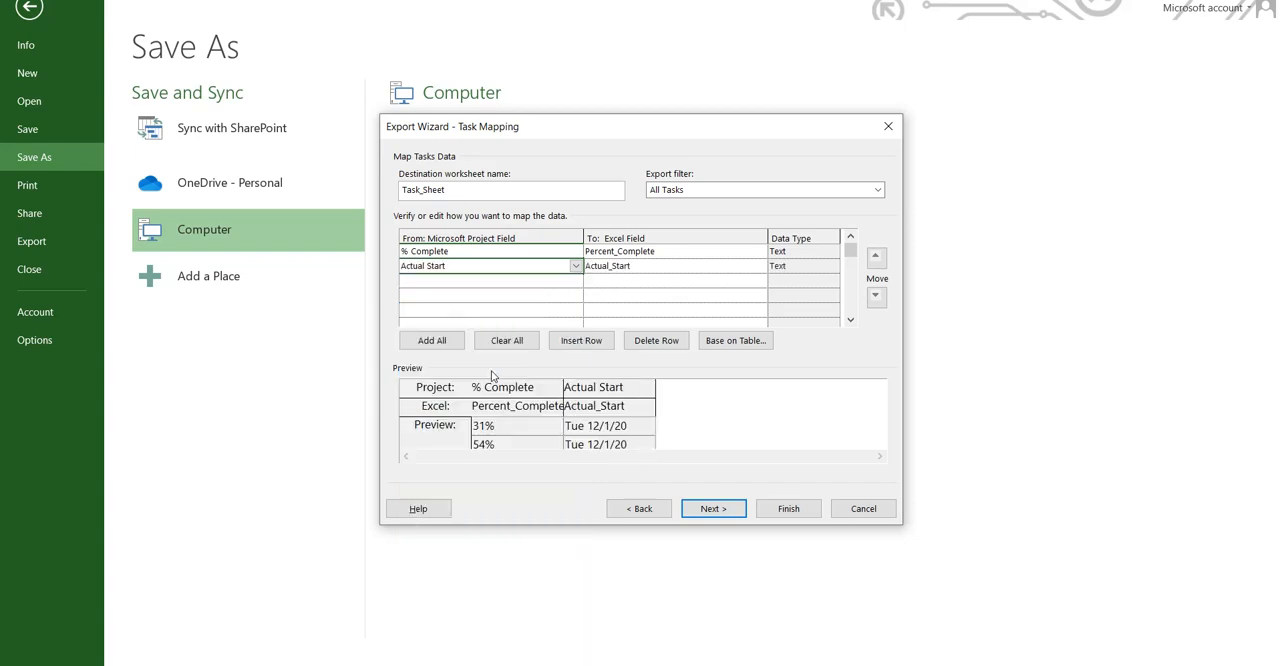
{"action": "left_click", "coordinate": [568, 284]}
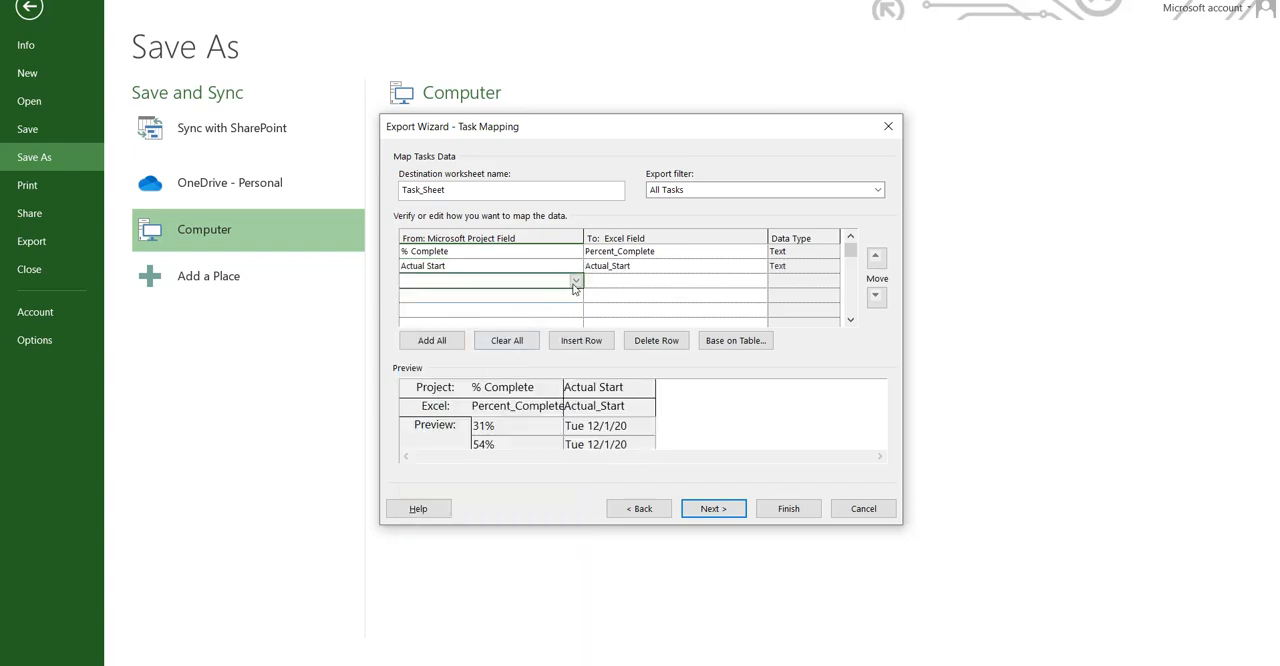
{"action": "left_click", "coordinate": [575, 283]}
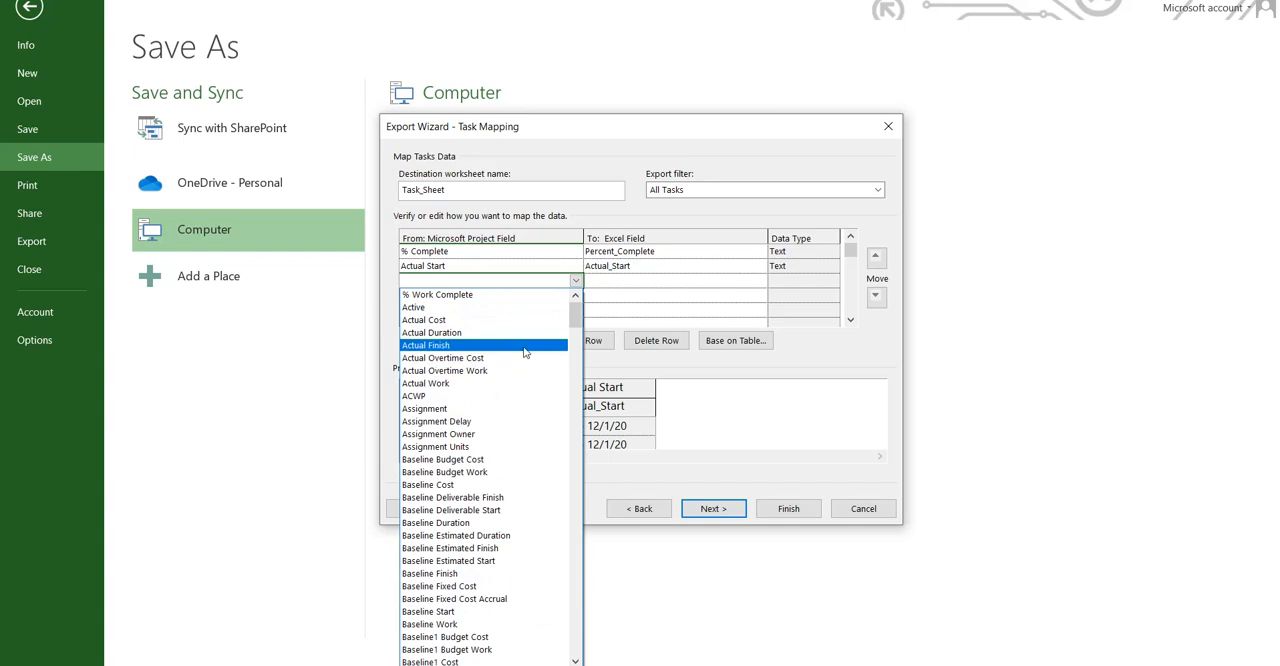
{"action": "left_click", "coordinate": [525, 345]}
Step: Add the Actual Duration and Baseline Start fields to the following rows of the task mapping
{"action": "left_click", "coordinate": [577, 297]}
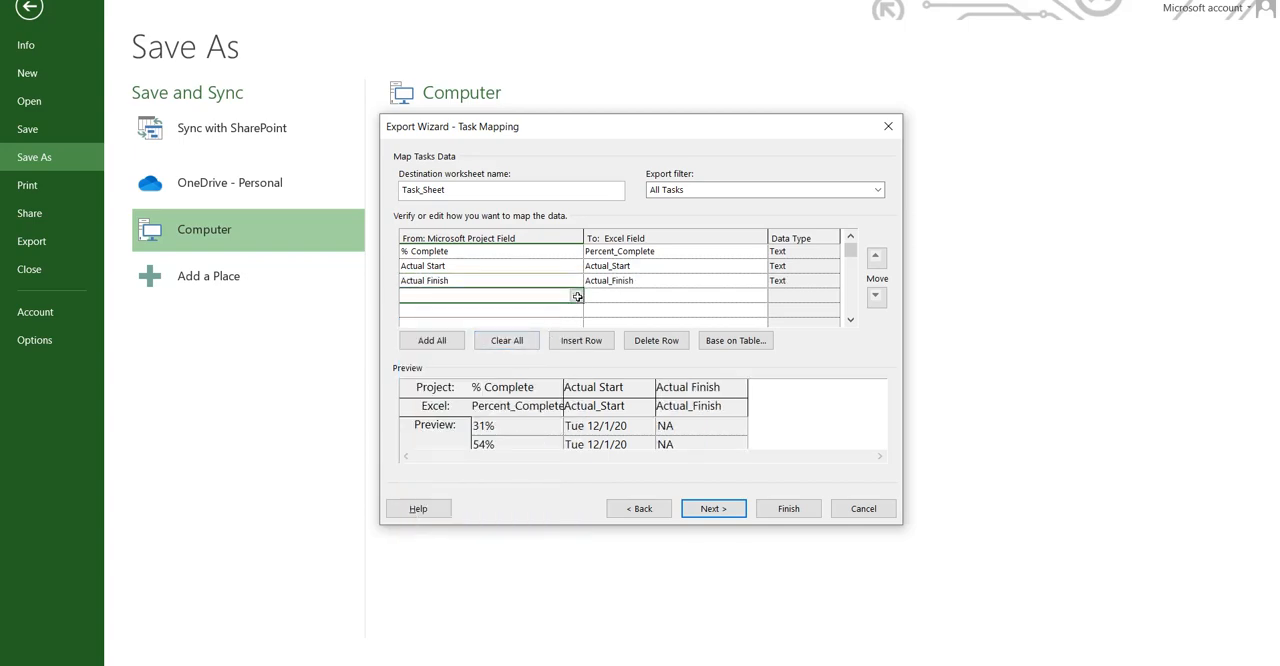
{"action": "left_click", "coordinate": [575, 296]}
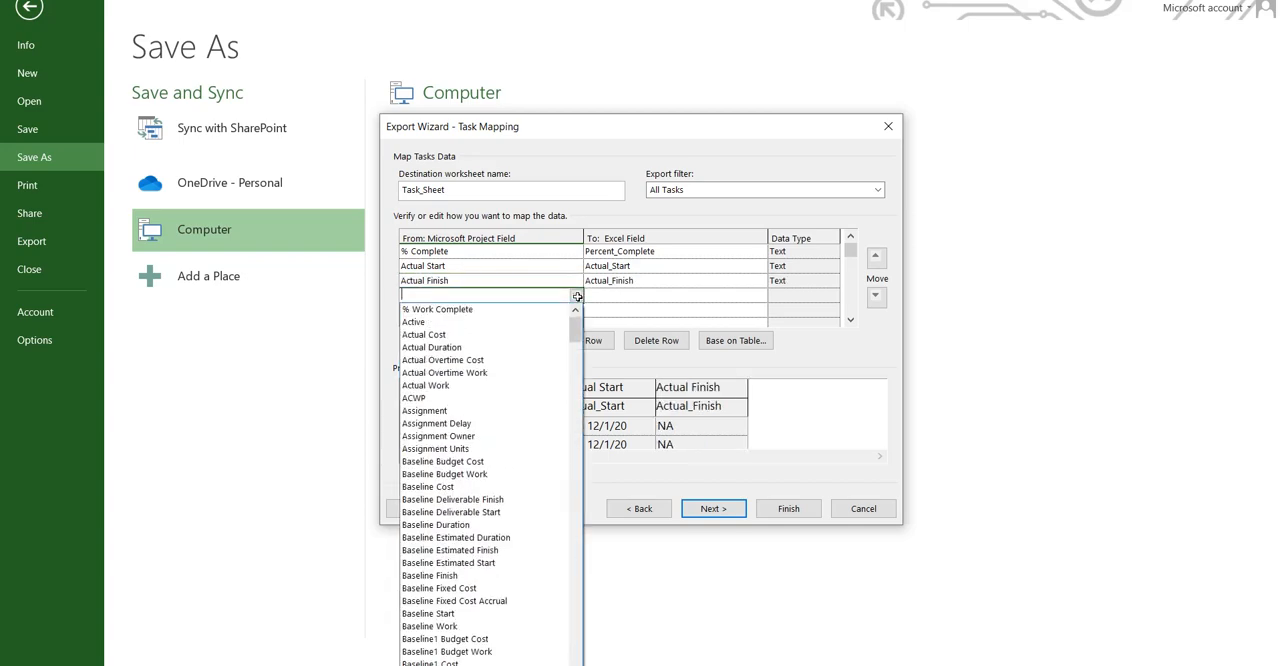
{"action": "left_click", "coordinate": [540, 347]}
{"action": "left_click", "coordinate": [574, 310]}
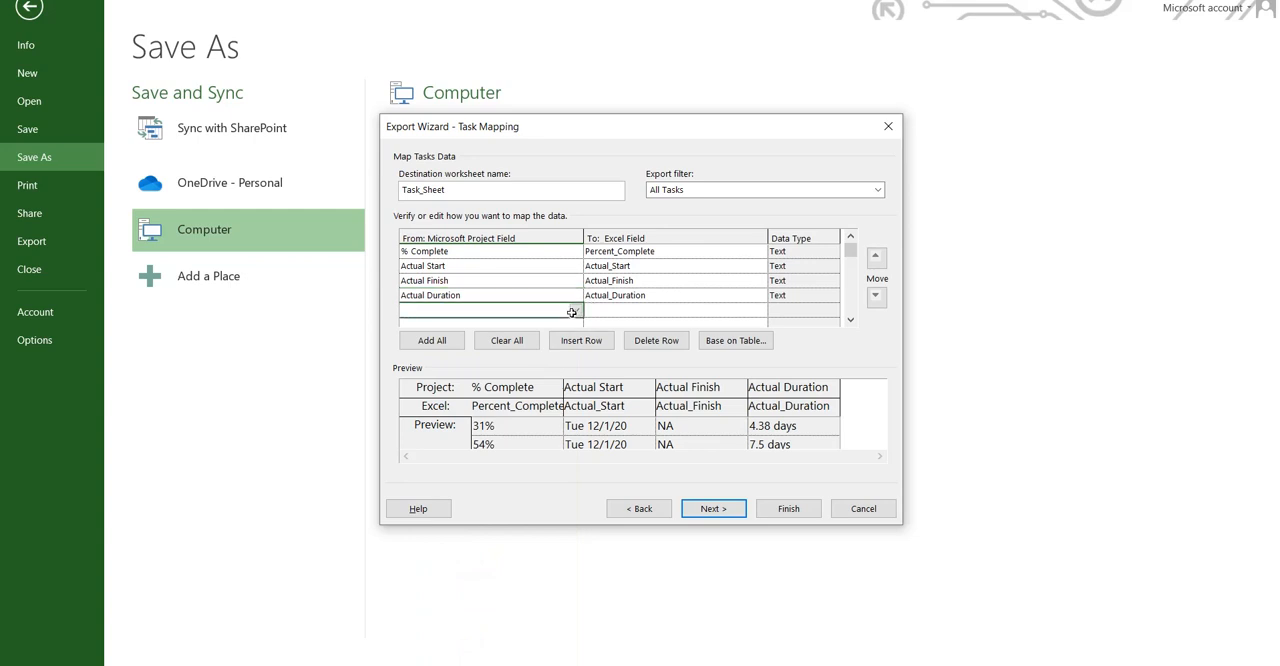
{"action": "left_click", "coordinate": [576, 310]}
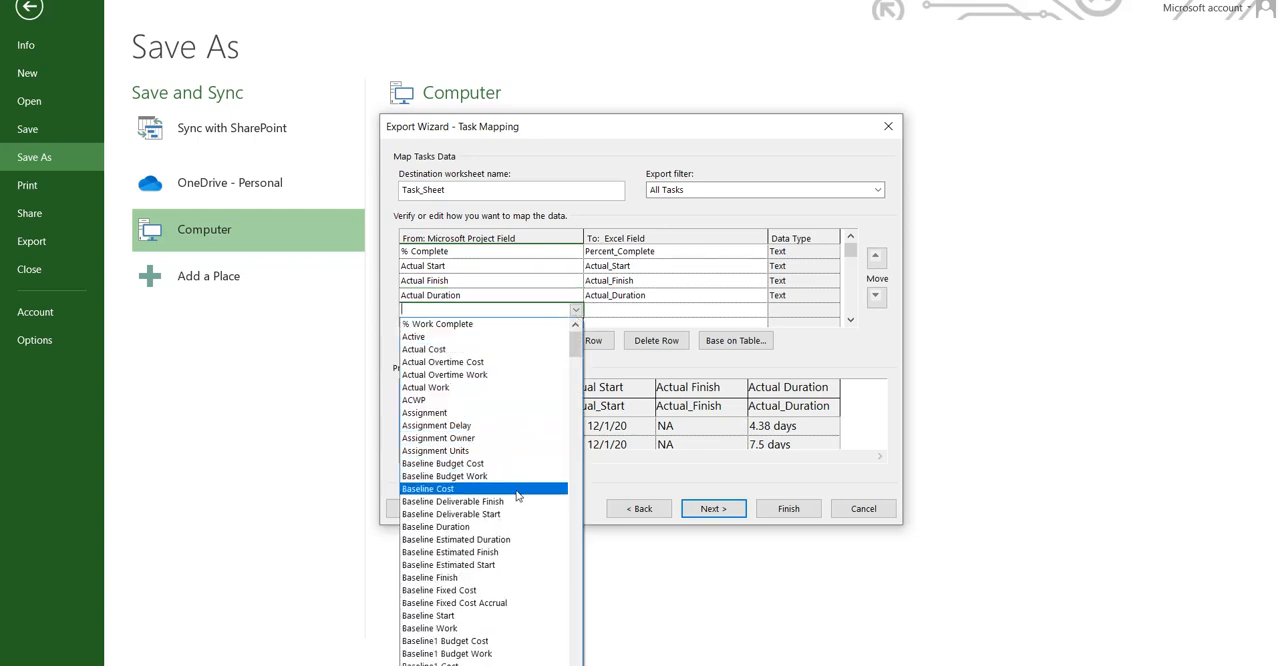
{"action": "left_click", "coordinate": [511, 614]}
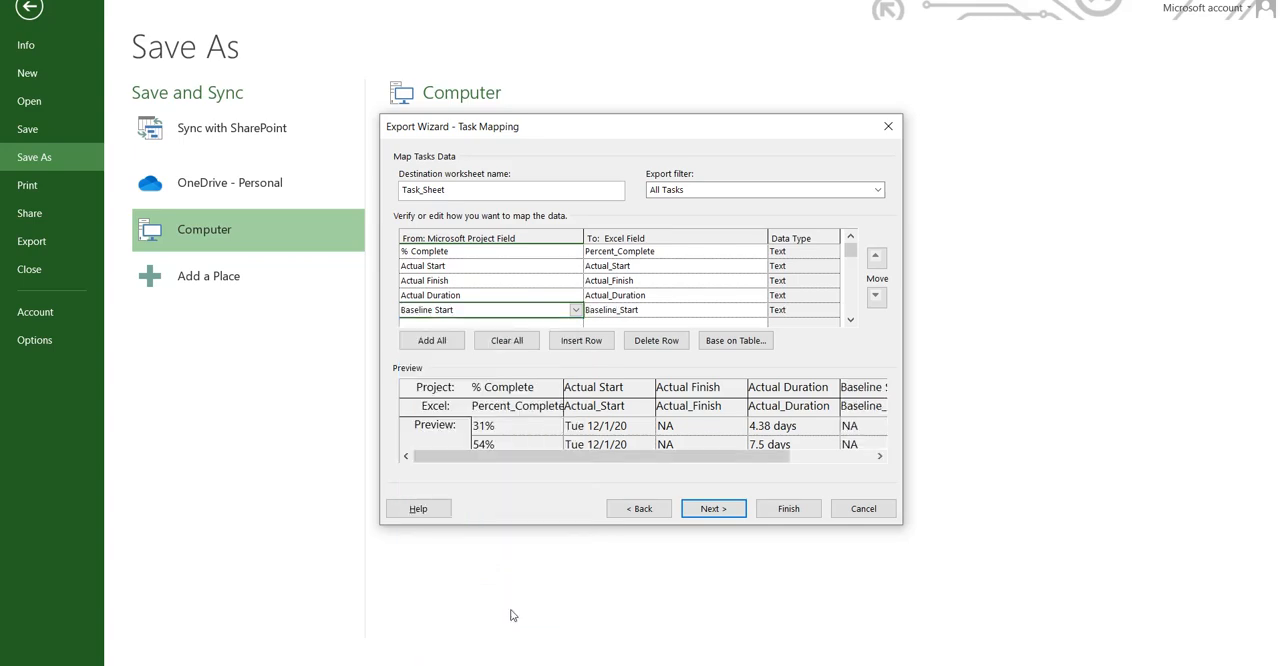
Step: Add the Baseline Finish and Baseline Duration fields to the next two rows of the task mapping
{"action": "left_click", "coordinate": [578, 322]}
{"action": "left_click", "coordinate": [578, 322]}
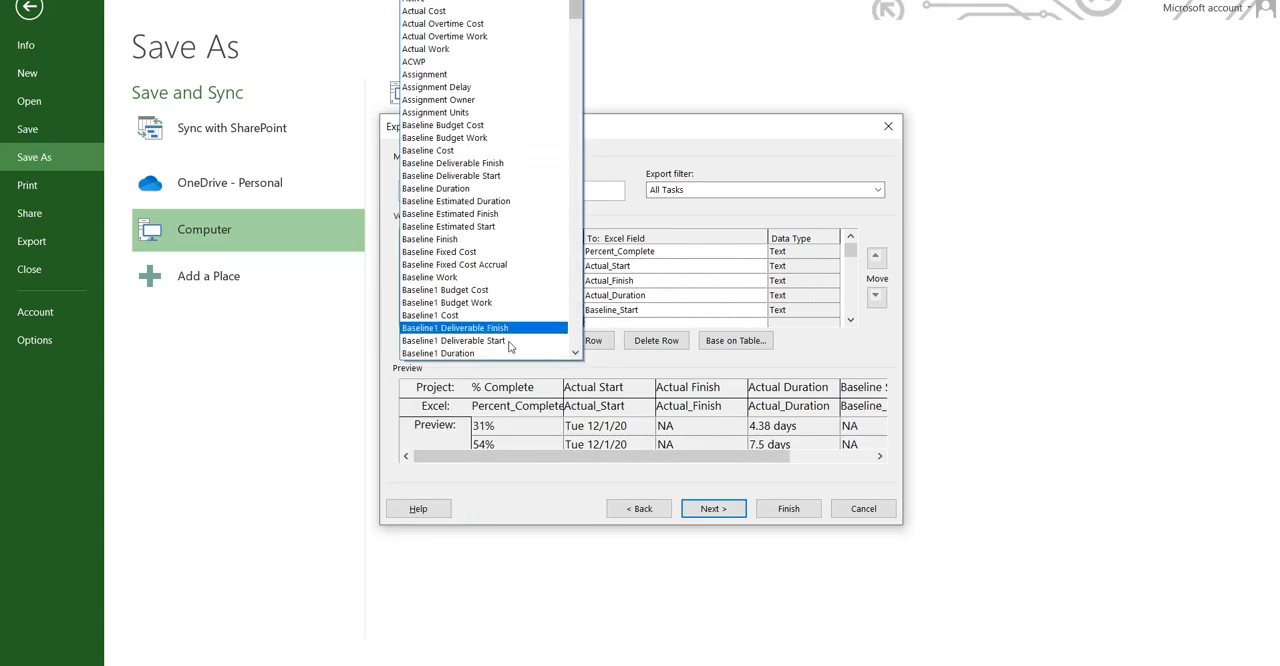
{"action": "left_click", "coordinate": [475, 239]}
{"action": "left_click", "coordinate": [850, 320]}
{"action": "left_click", "coordinate": [850, 320]}
{"action": "left_click", "coordinate": [850, 320]}
{"action": "left_click", "coordinate": [850, 320]}
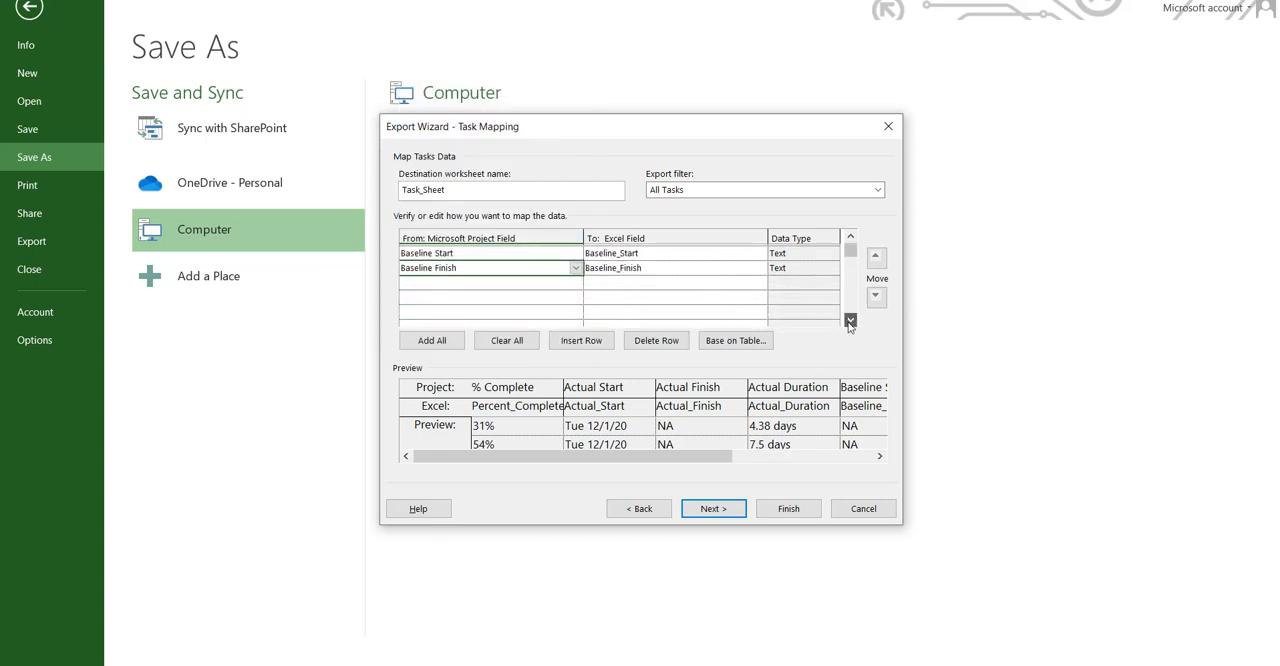
{"action": "left_click", "coordinate": [500, 279]}
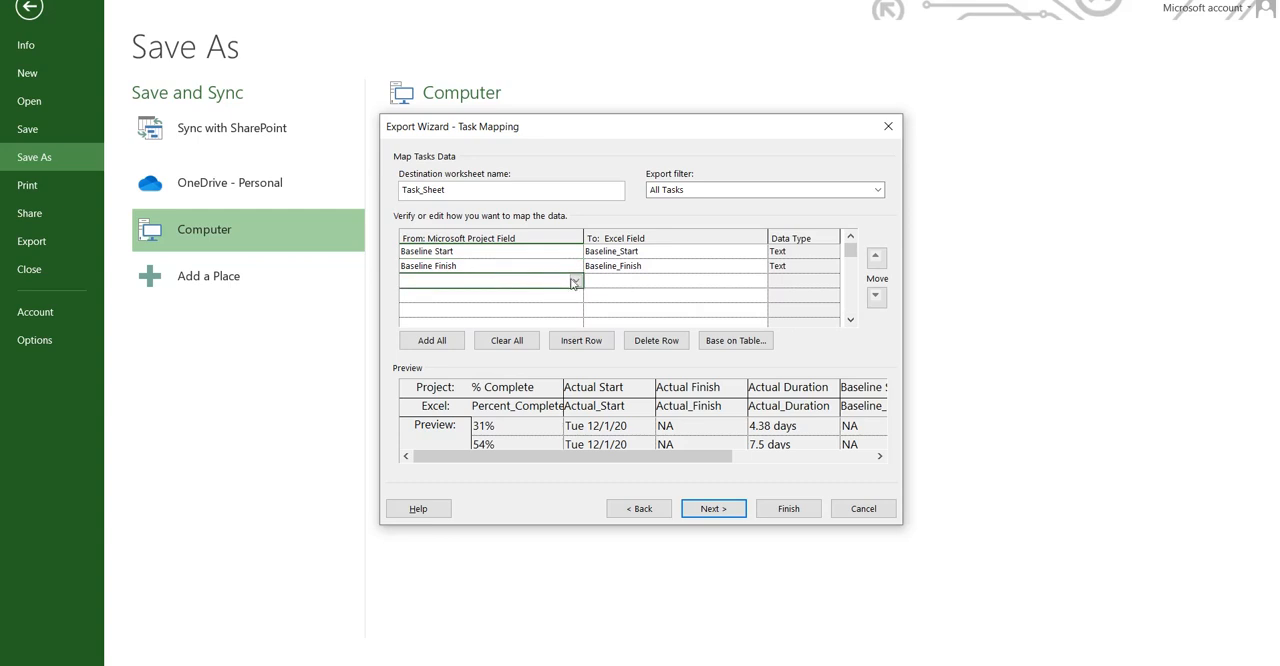
{"action": "left_click", "coordinate": [575, 280]}
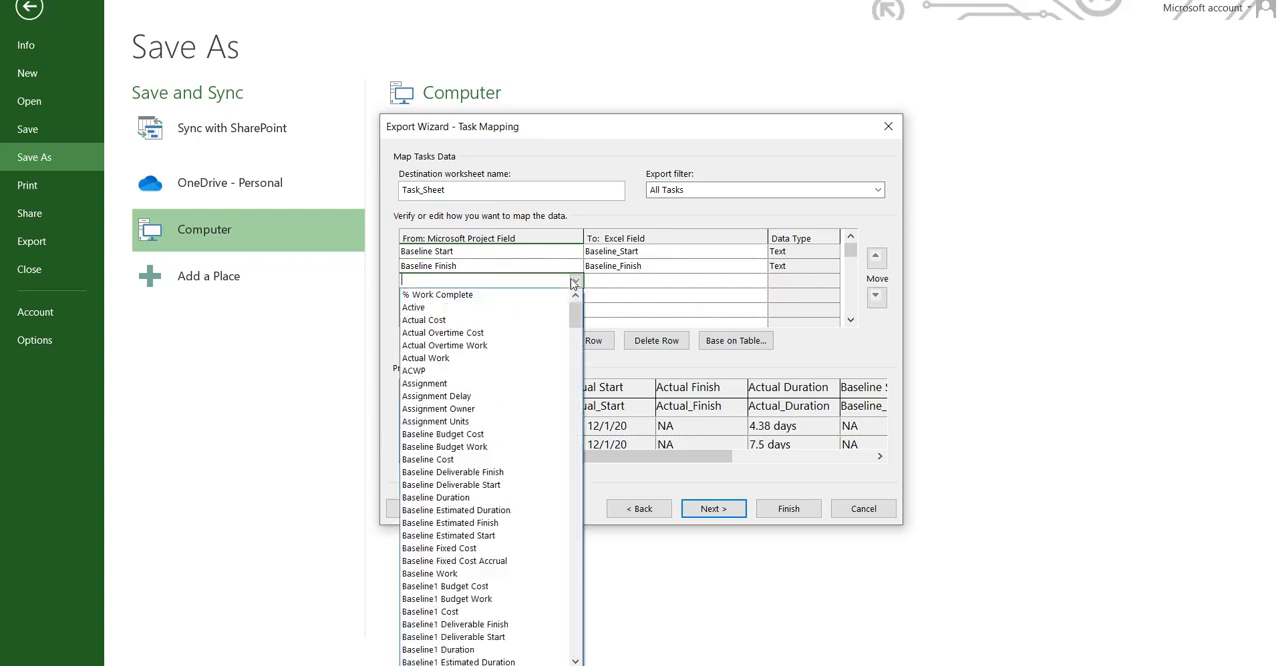
{"action": "left_click", "coordinate": [472, 497]}
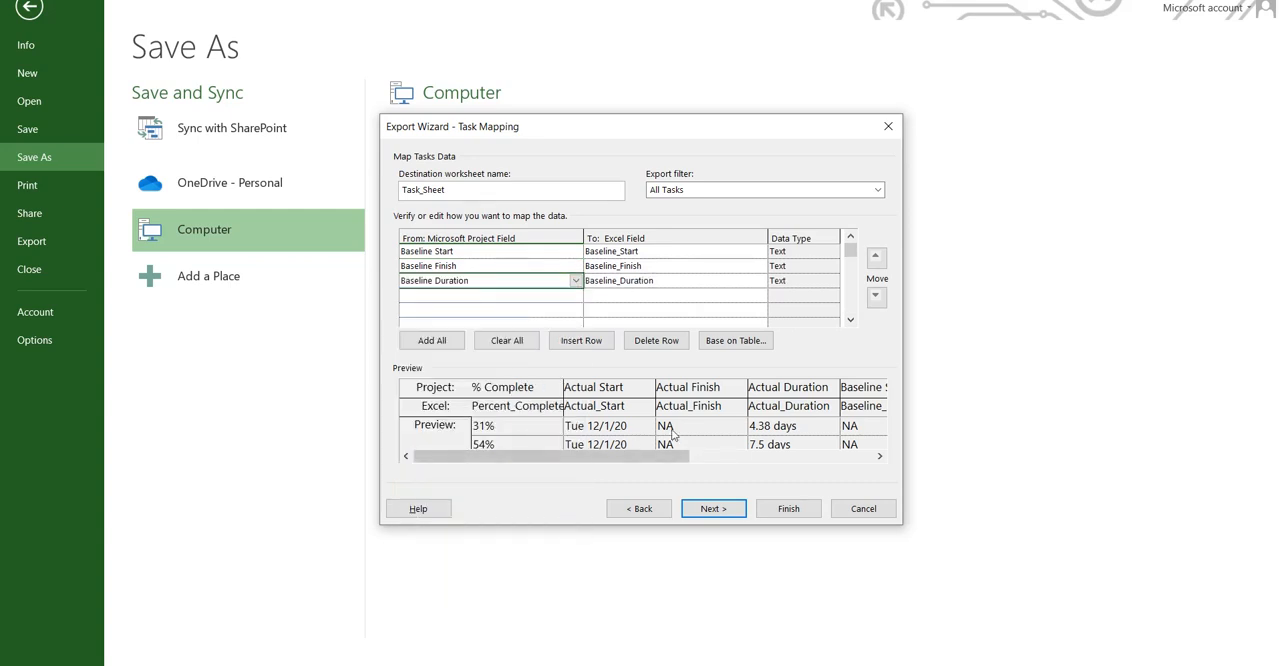
Step: Add the Actual Cost field below Baseline Duration and proceed to the end of the map definition
{"action": "left_click", "coordinate": [531, 306]}
{"action": "left_click", "coordinate": [566, 293]}
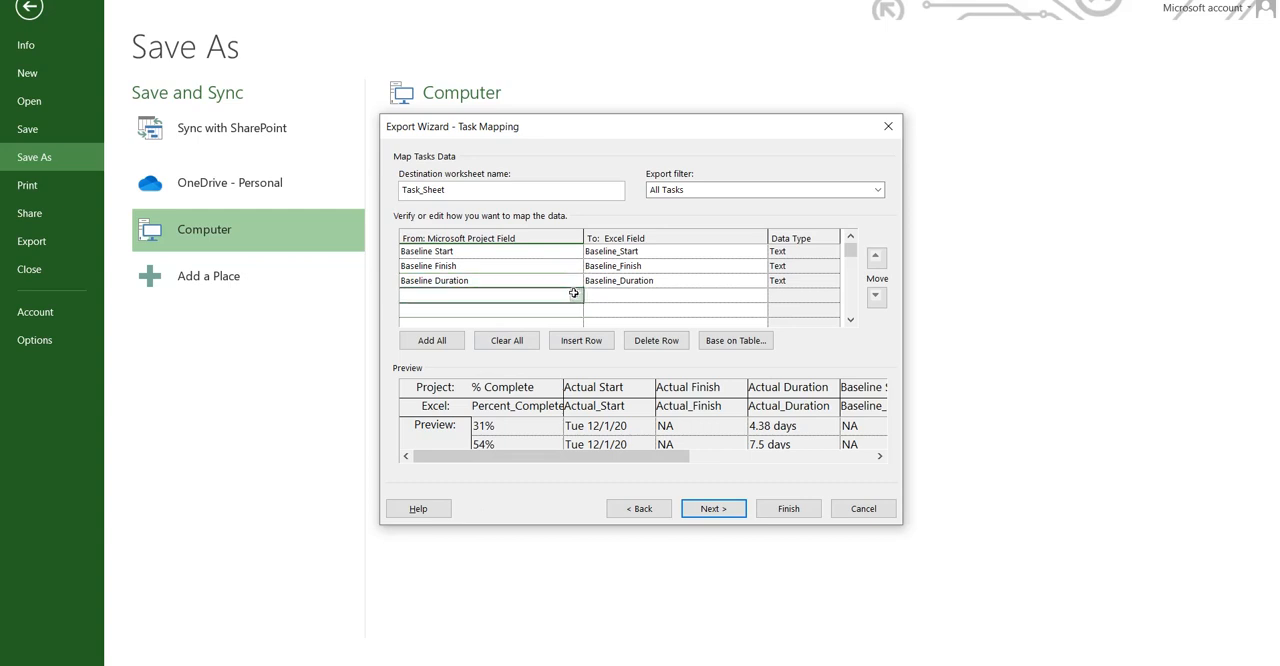
{"action": "left_click", "coordinate": [575, 295]}
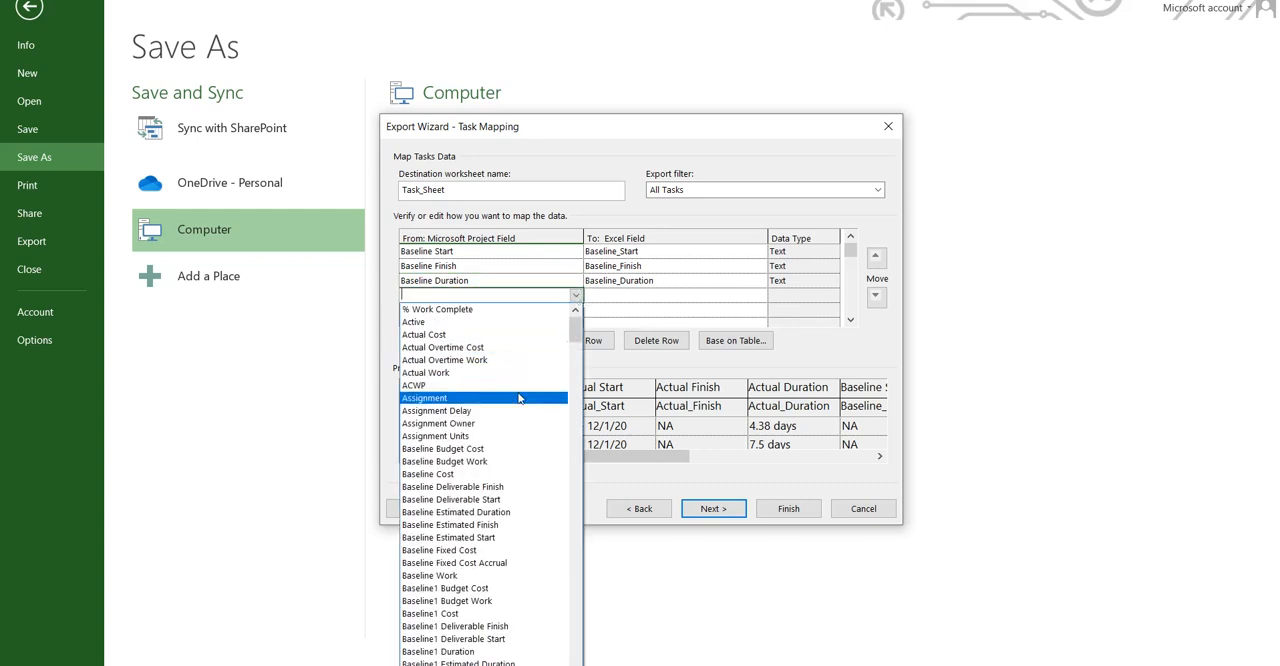
{"action": "left_click", "coordinate": [505, 340]}
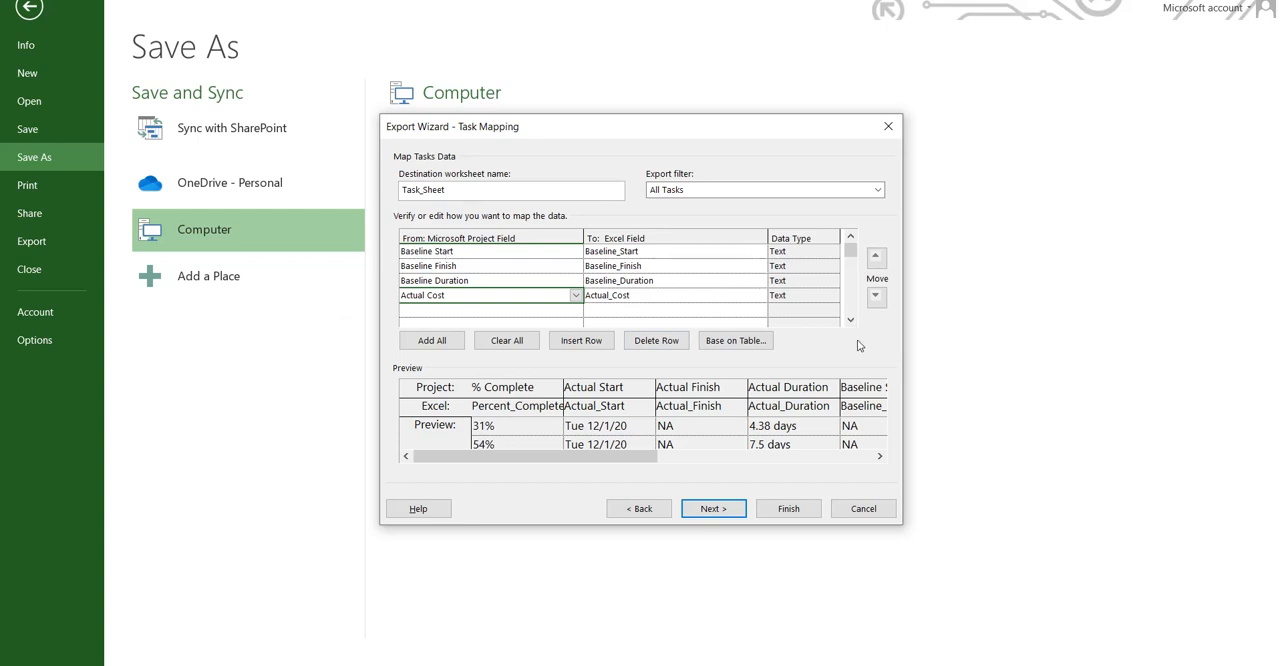
{"action": "left_click", "coordinate": [713, 509]}
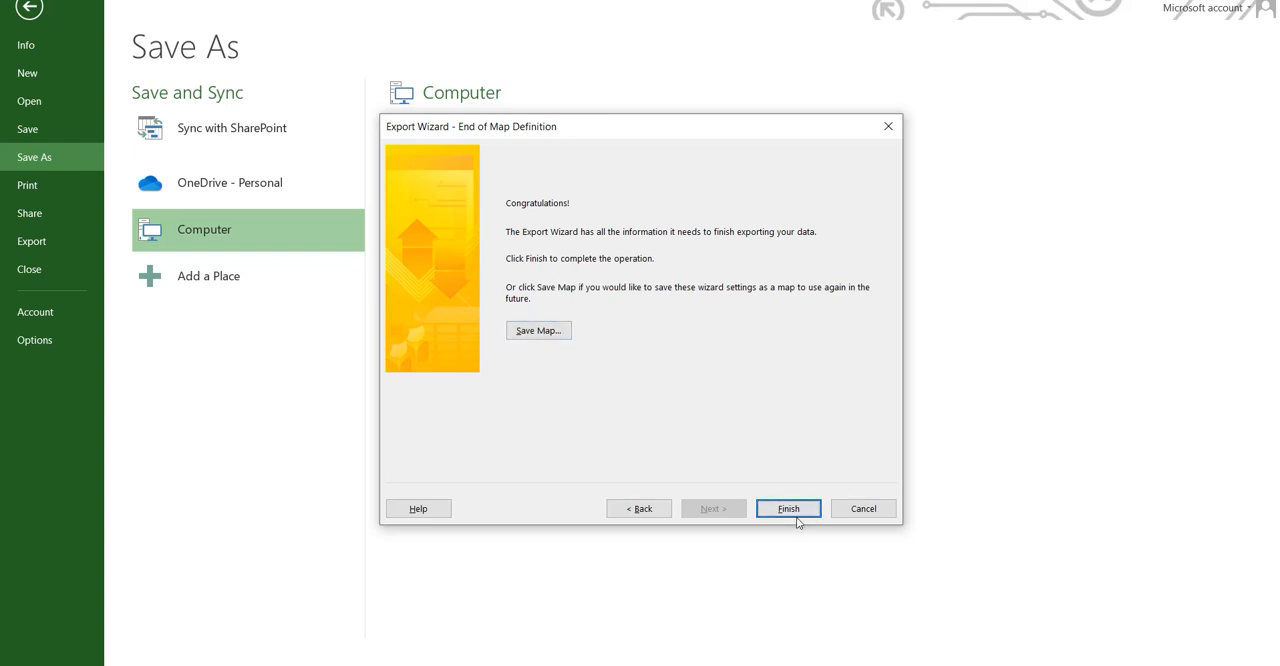
Step: Save the wizard settings as a reusable map and finish the export
{"action": "left_click", "coordinate": [539, 330]}
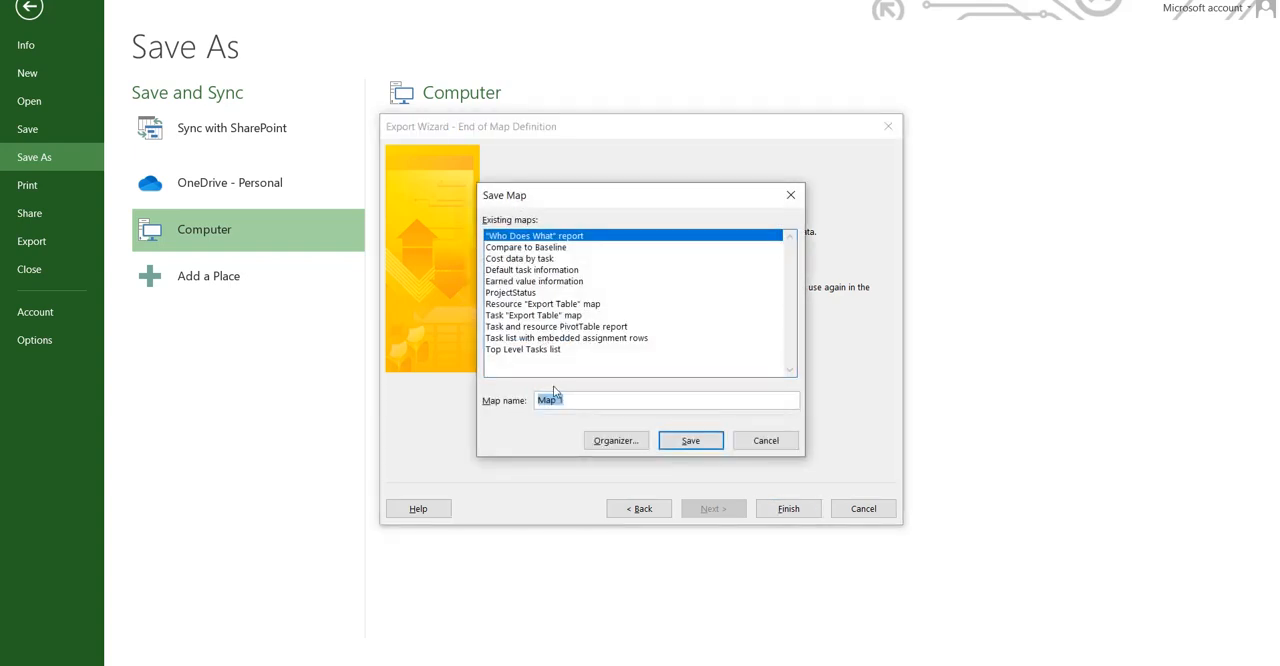
{"action": "type", "text": "MyExportFormat"}
{"action": "left_click", "coordinate": [691, 441]}
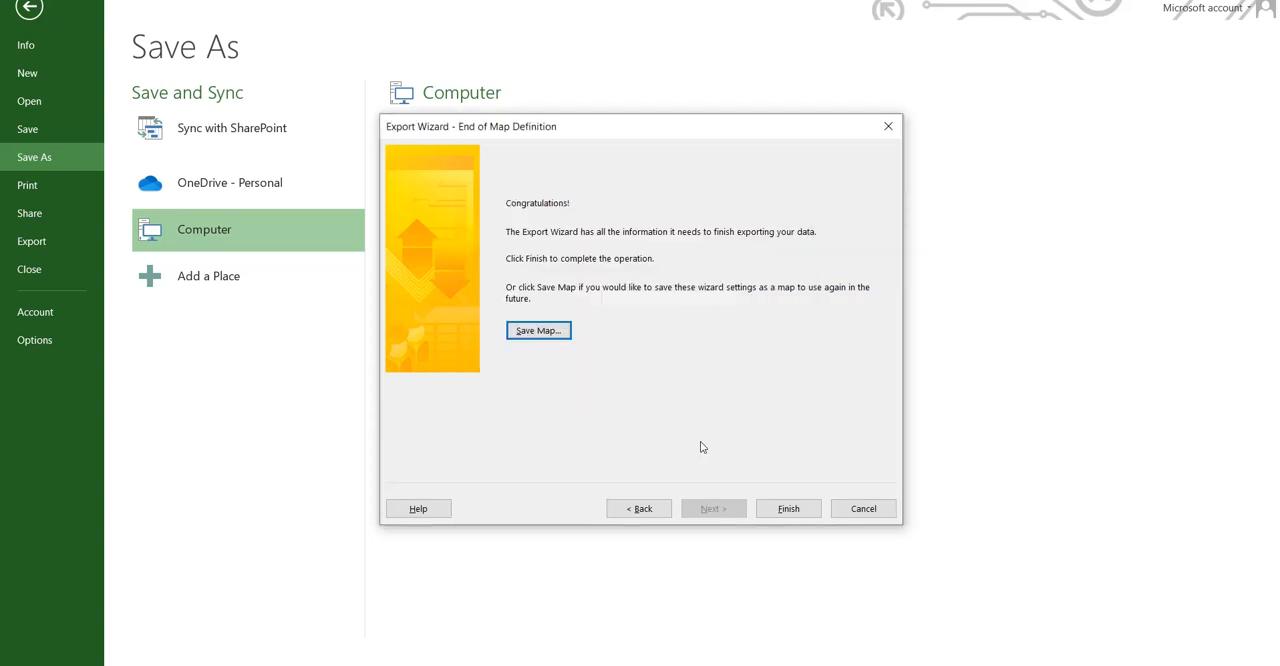
{"action": "left_click", "coordinate": [786, 508]}
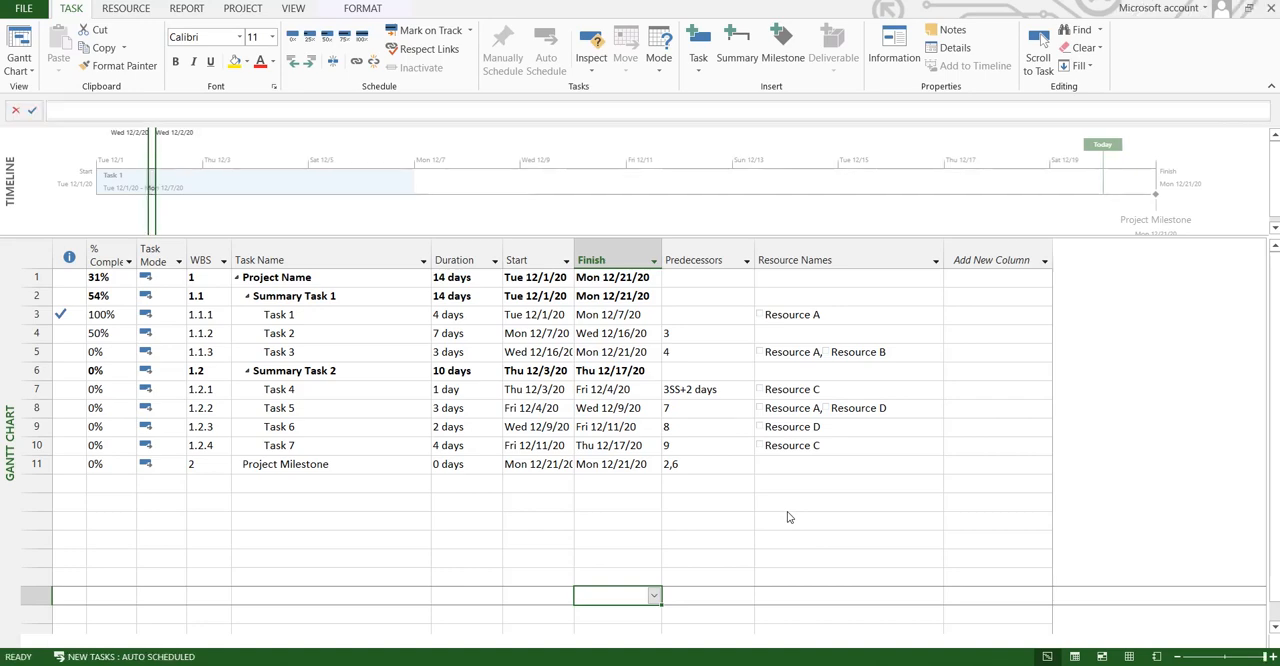
Step: Switch to File Explorer, sort the SMJ folder by newest modified date, and open the exported MSProject-Basic PPlan-Eng workbook maximized in Excel
{"action": "left_click", "coordinate": [440, 664]}
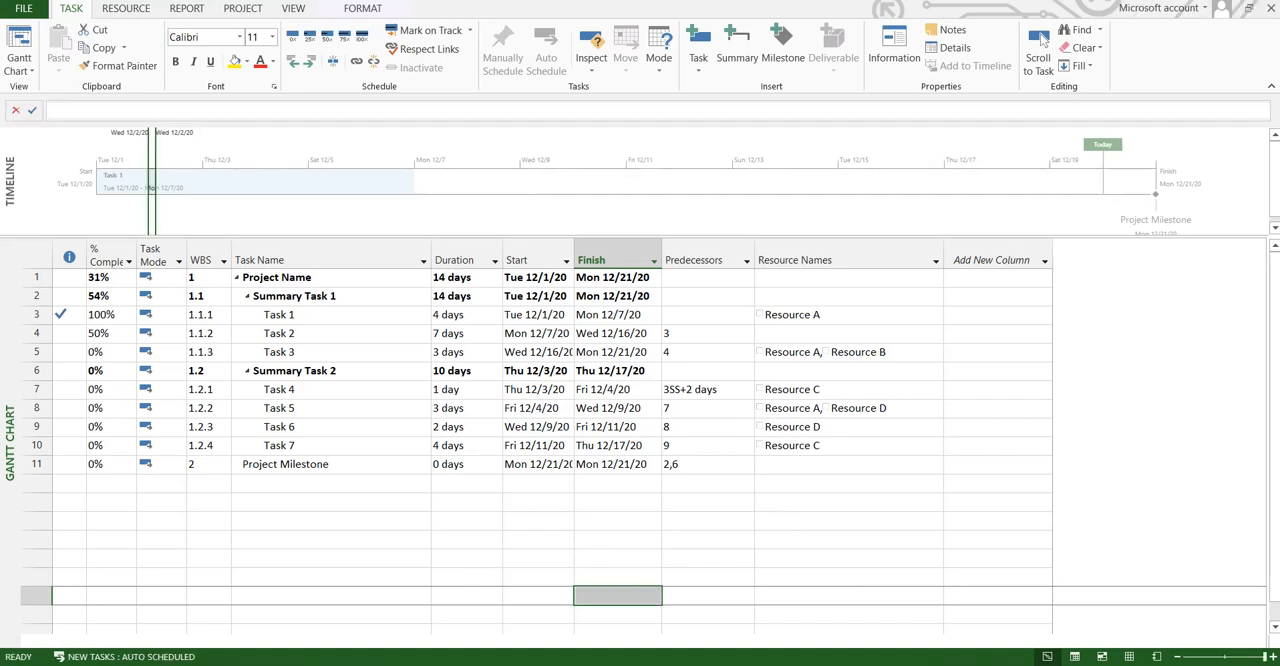
{"action": "left_click", "coordinate": [126, 480]}
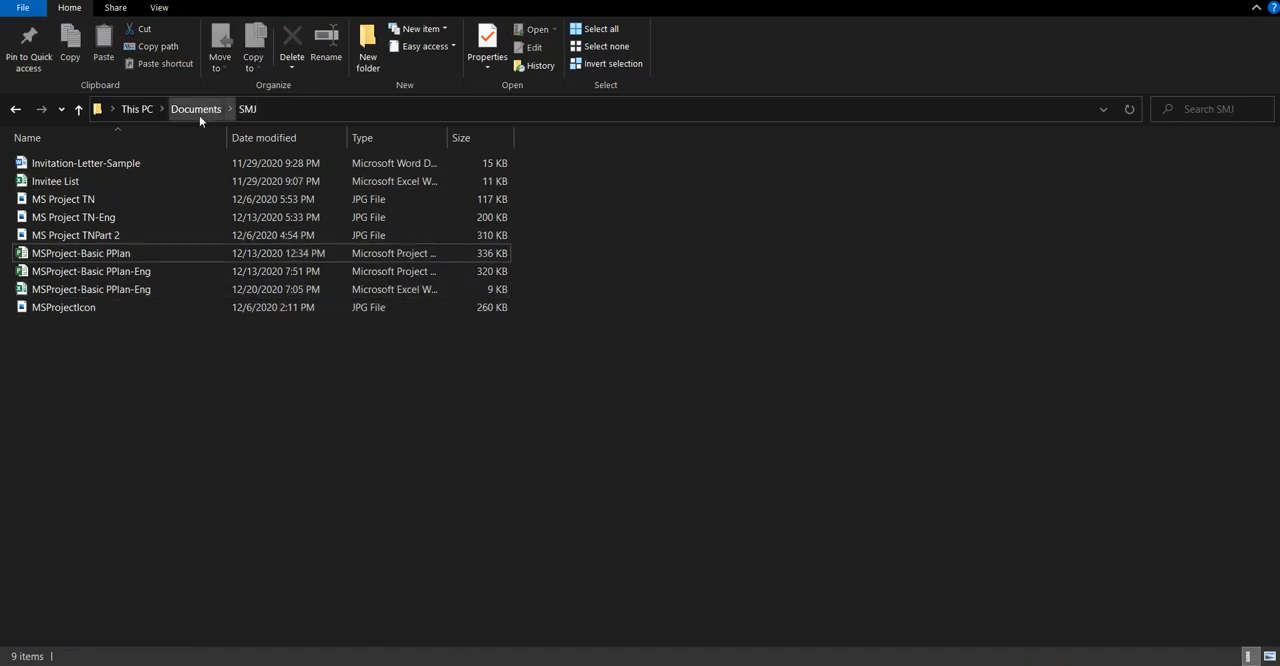
{"action": "left_click", "coordinate": [319, 137]}
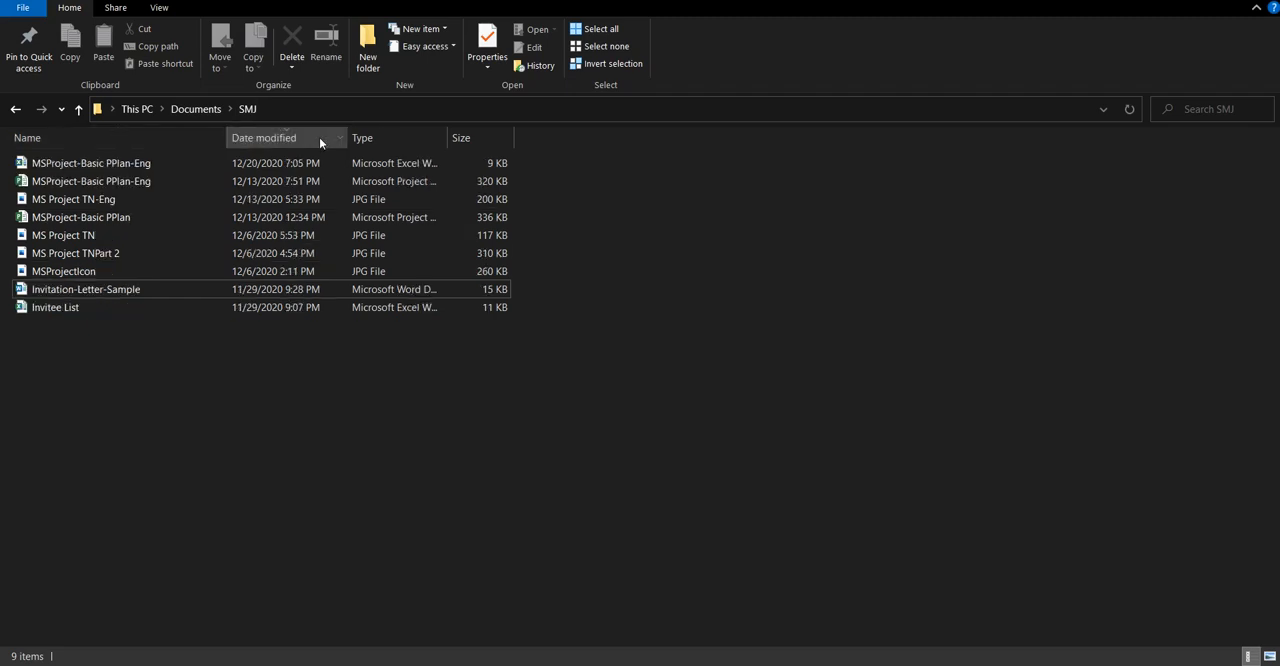
{"action": "left_click", "coordinate": [116, 164]}
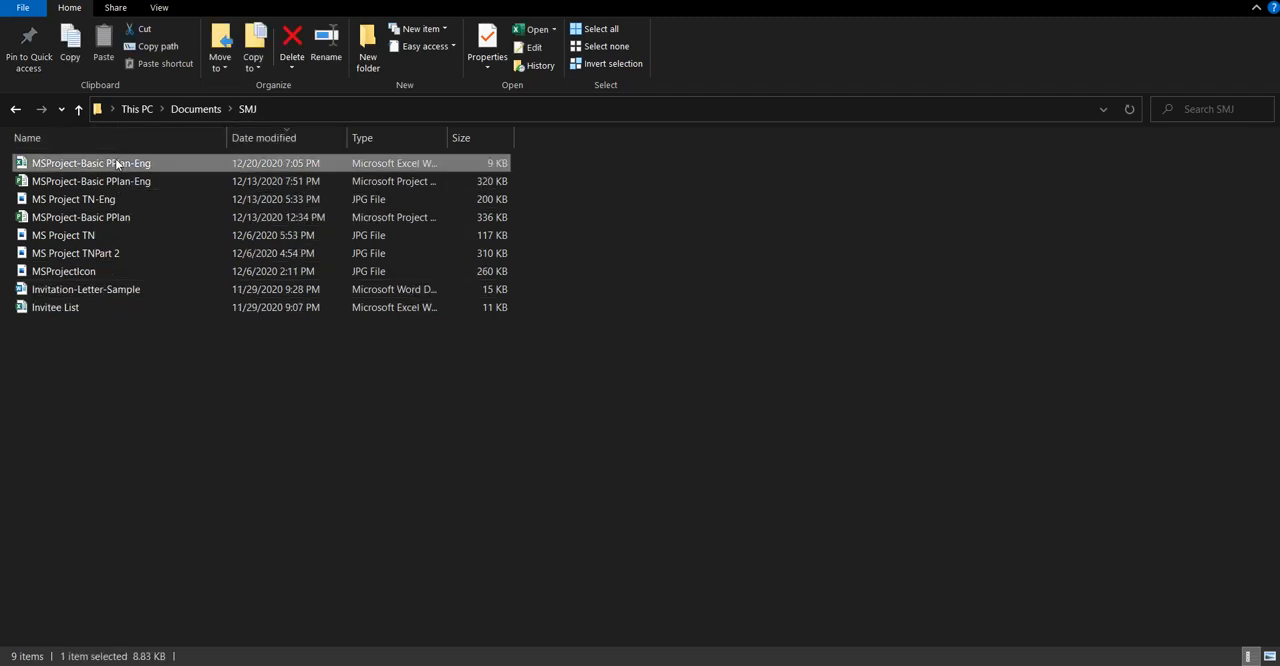
{"action": "double_click", "coordinate": [116, 163]}
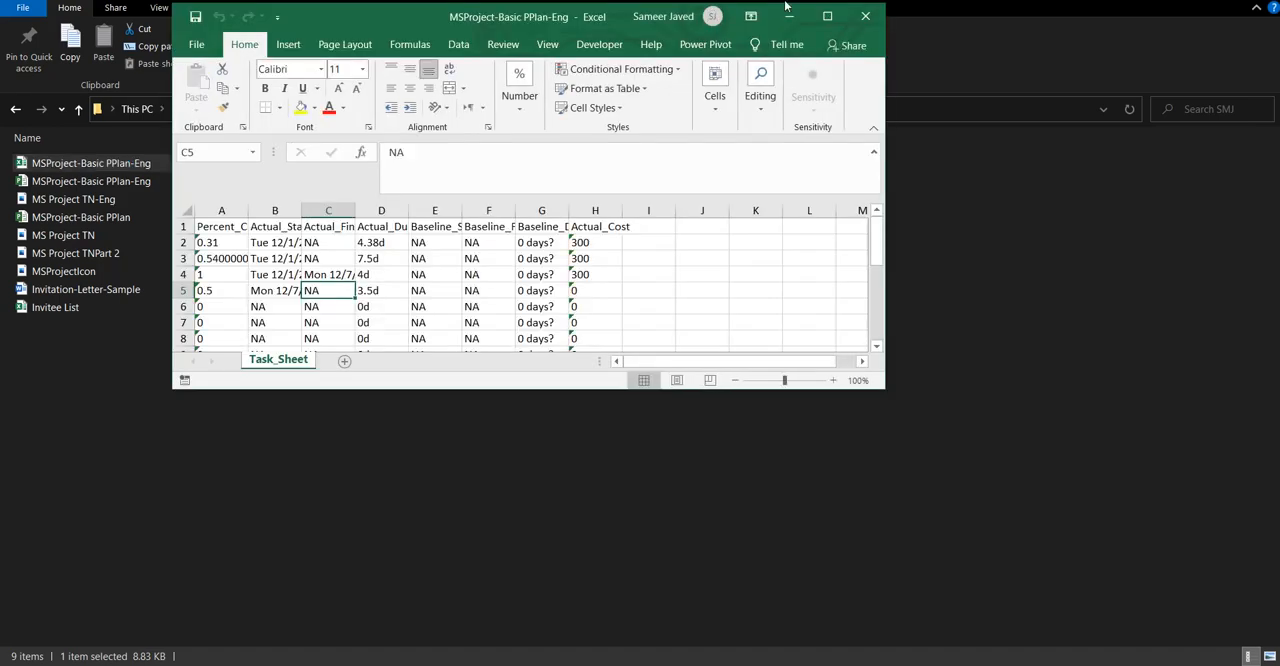
{"action": "left_click", "coordinate": [826, 17]}
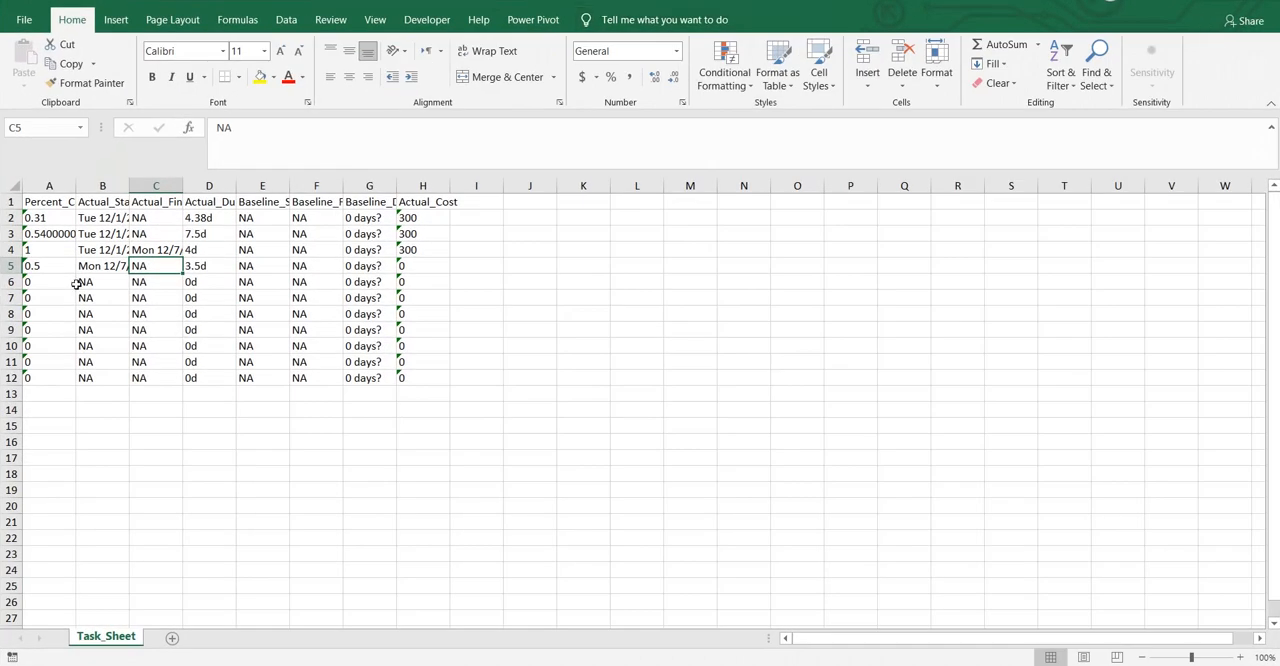
Step: Autofit the widths of columns A through H on Task_Sheet to their contents
{"action": "double_click", "coordinate": [73, 190]}
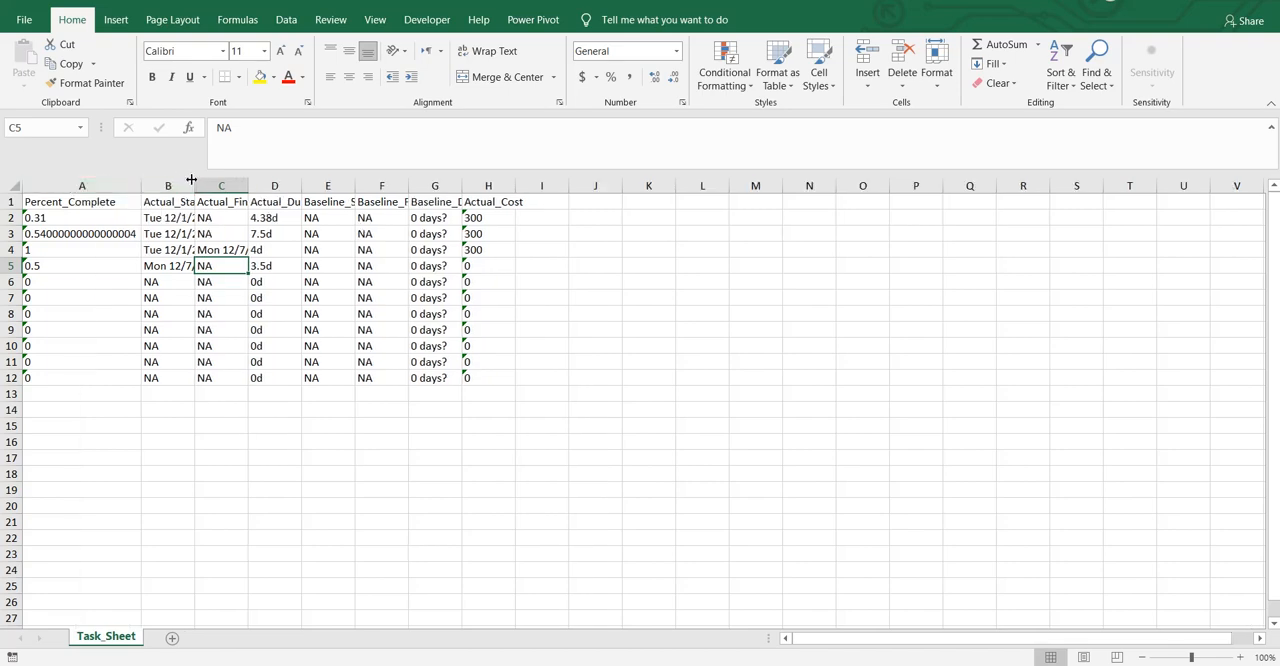
{"action": "double_click", "coordinate": [193, 180]}
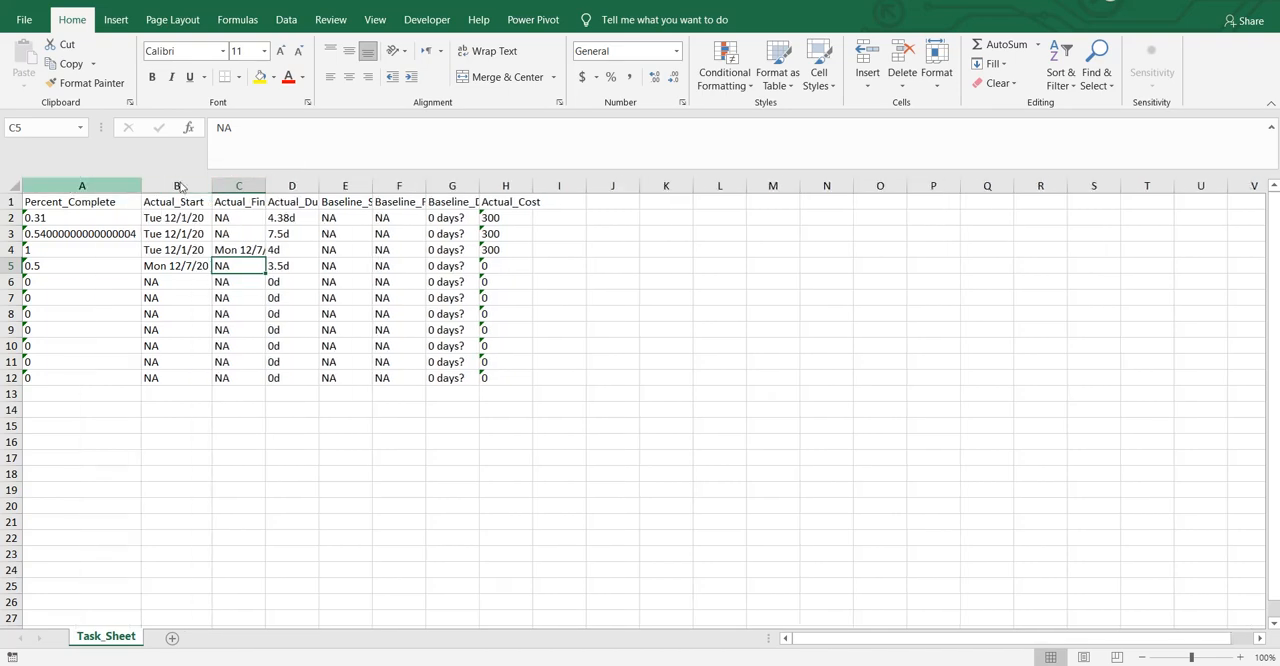
{"action": "double_click", "coordinate": [265, 186]}
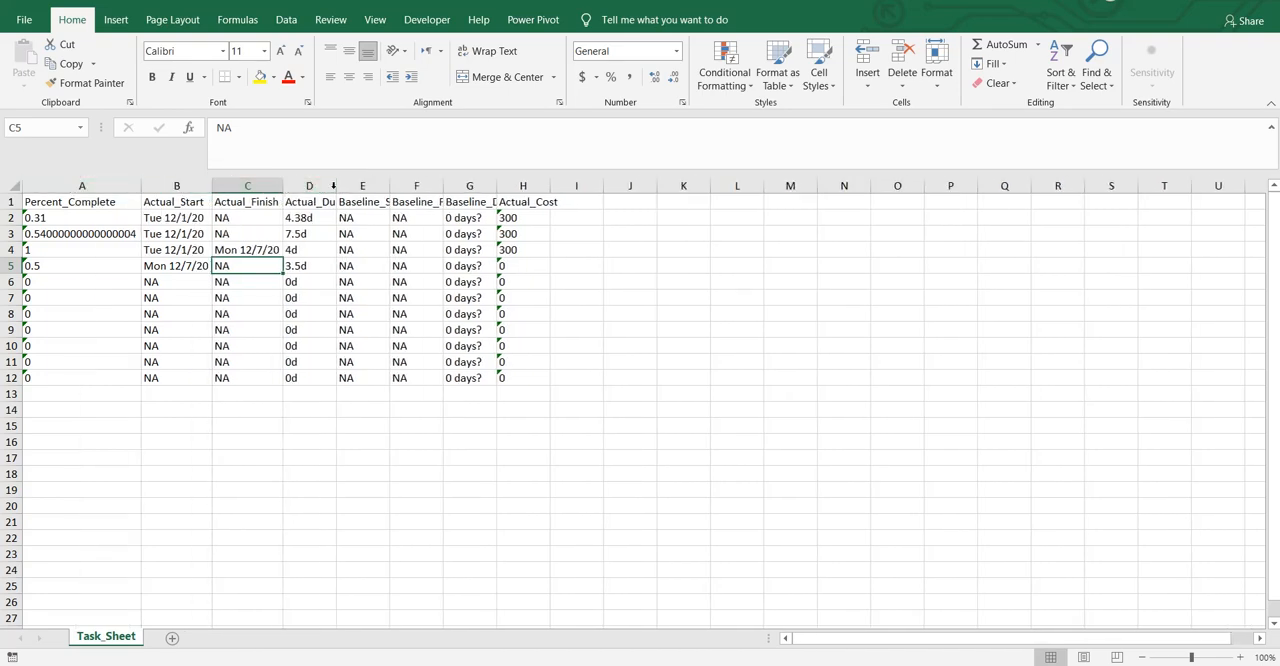
{"action": "double_click", "coordinate": [335, 186]}
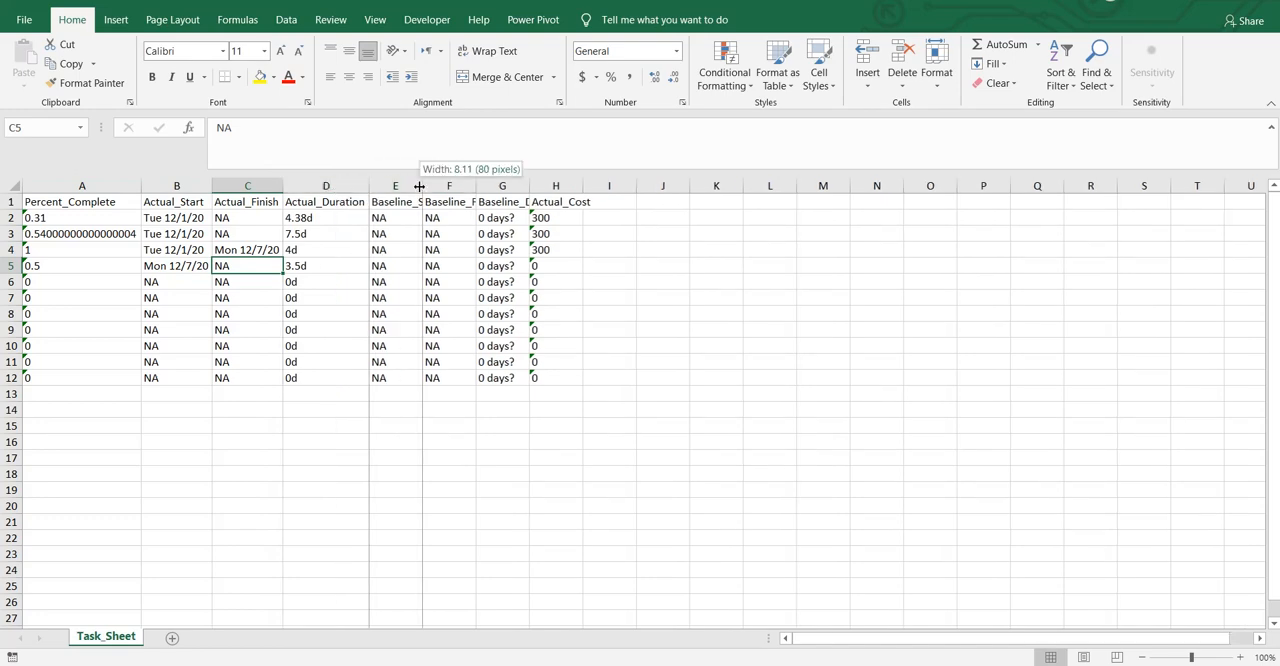
{"action": "double_click", "coordinate": [422, 184]}
{"action": "double_click", "coordinate": [499, 186]}
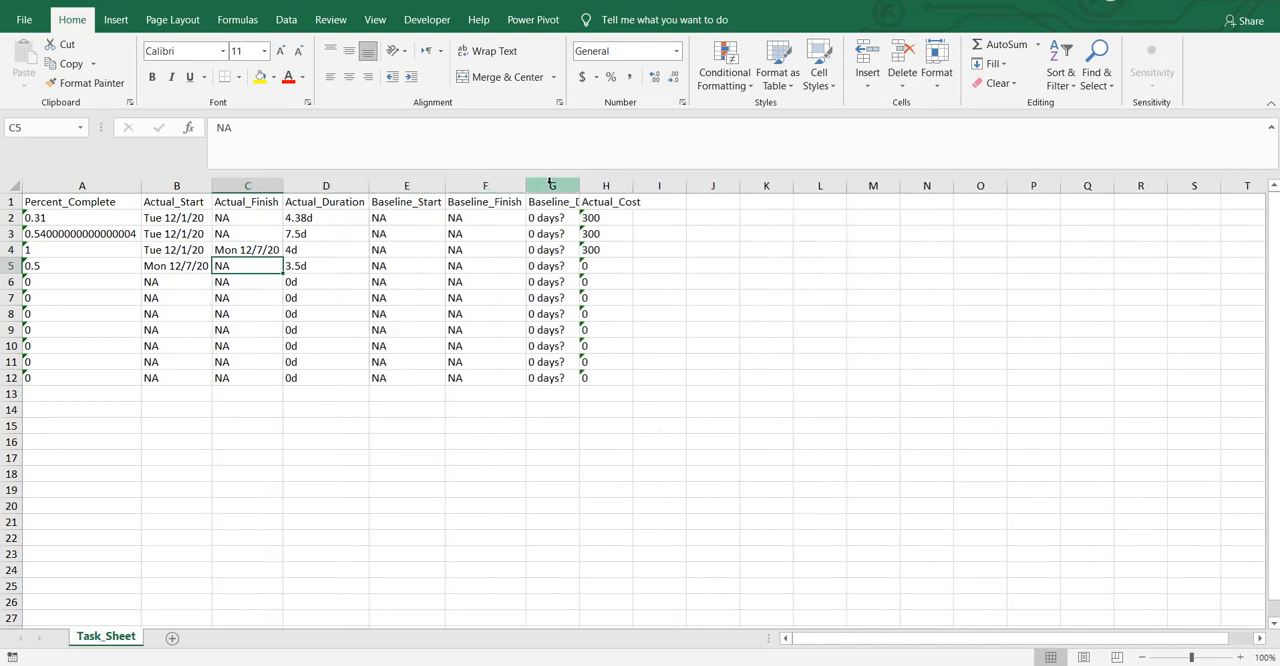
{"action": "double_click", "coordinate": [578, 185]}
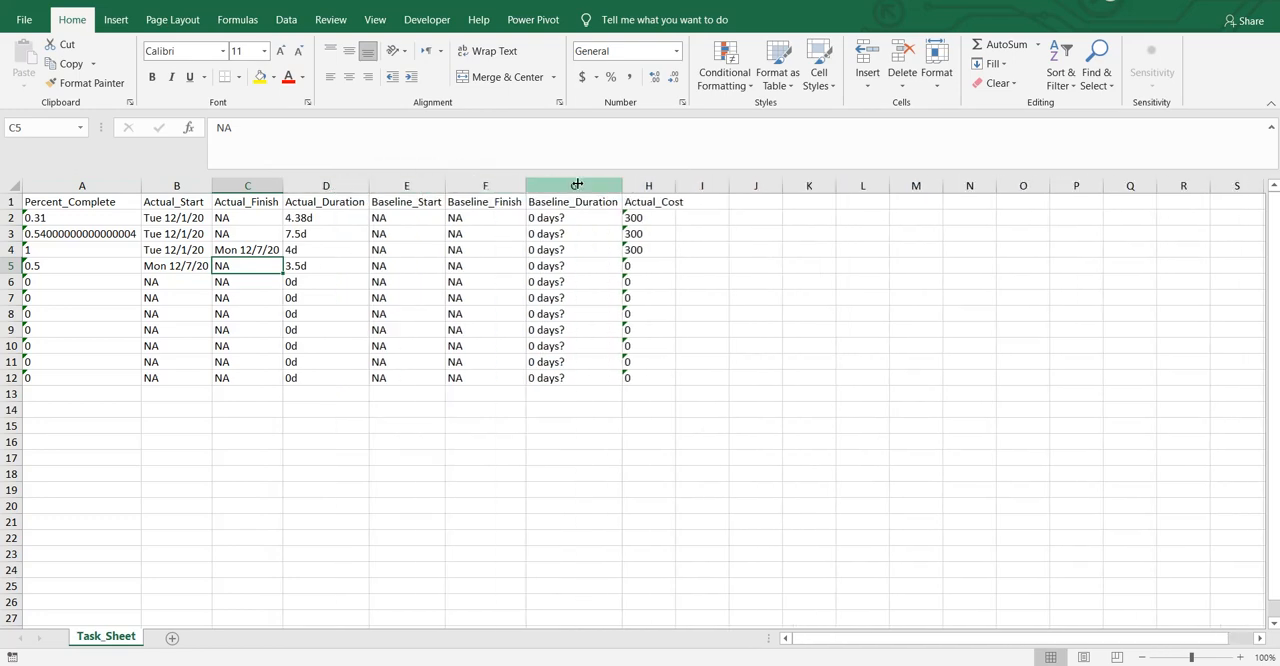
{"action": "double_click", "coordinate": [674, 183]}
{"action": "left_click", "coordinate": [407, 220]}
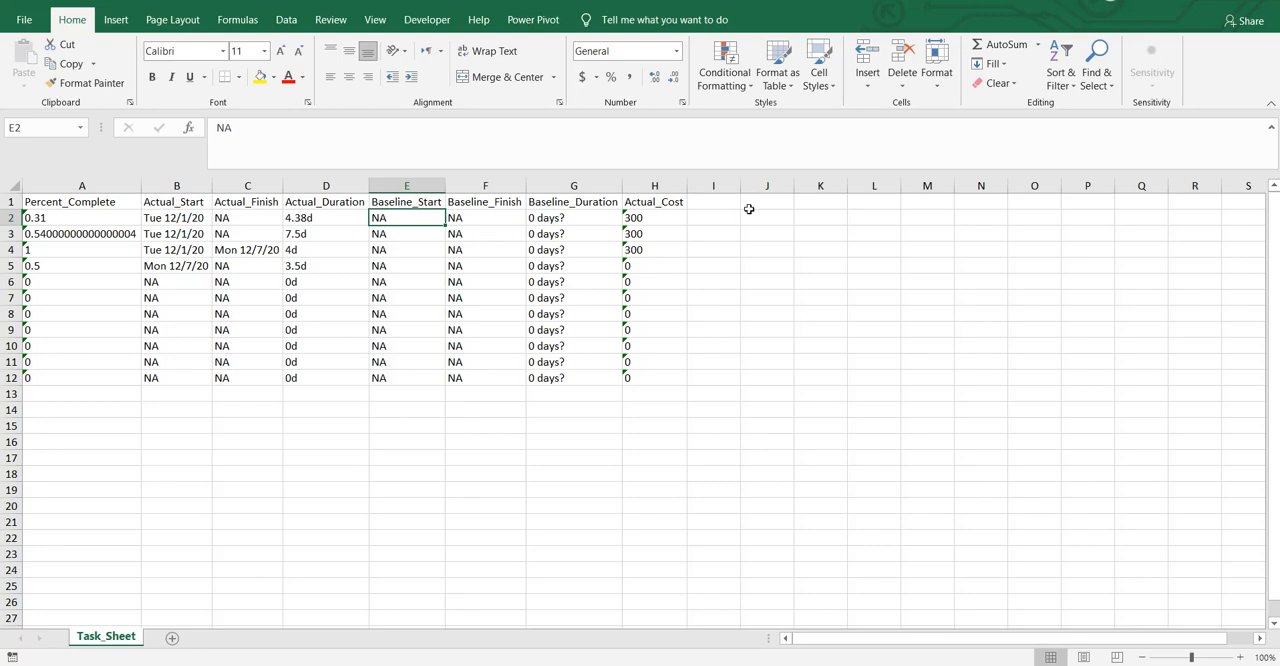
{"action": "left_click", "coordinate": [666, 217]}
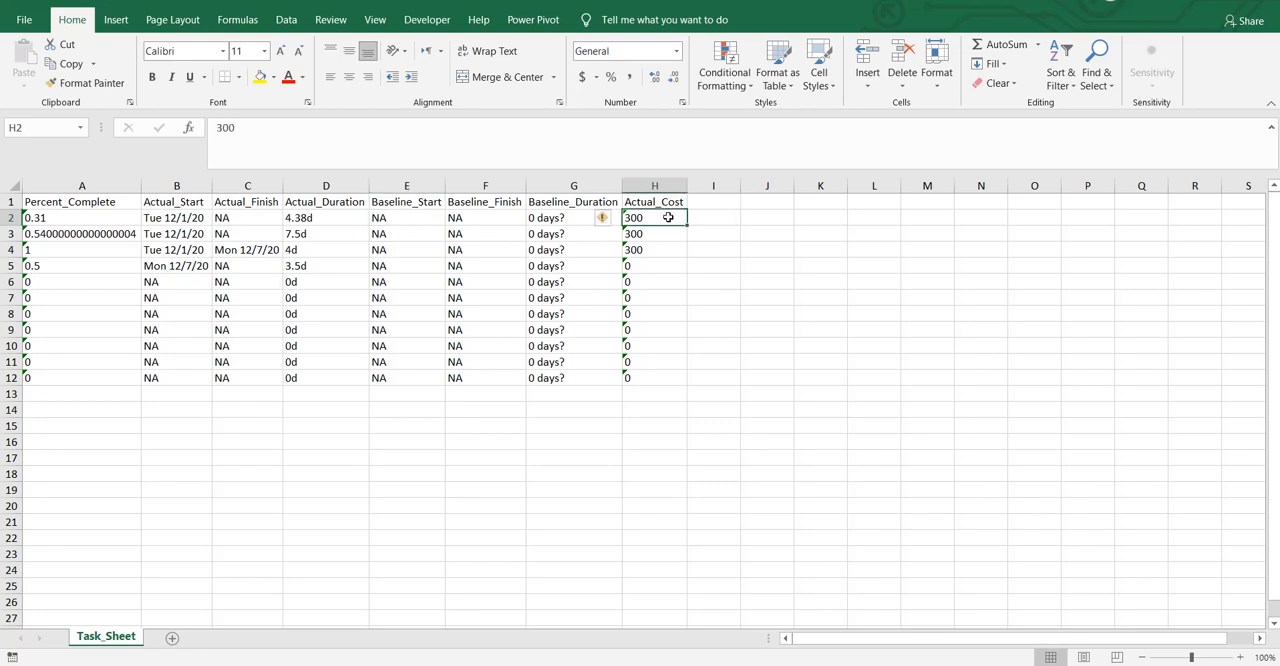
{"action": "left_click", "coordinate": [604, 219]}
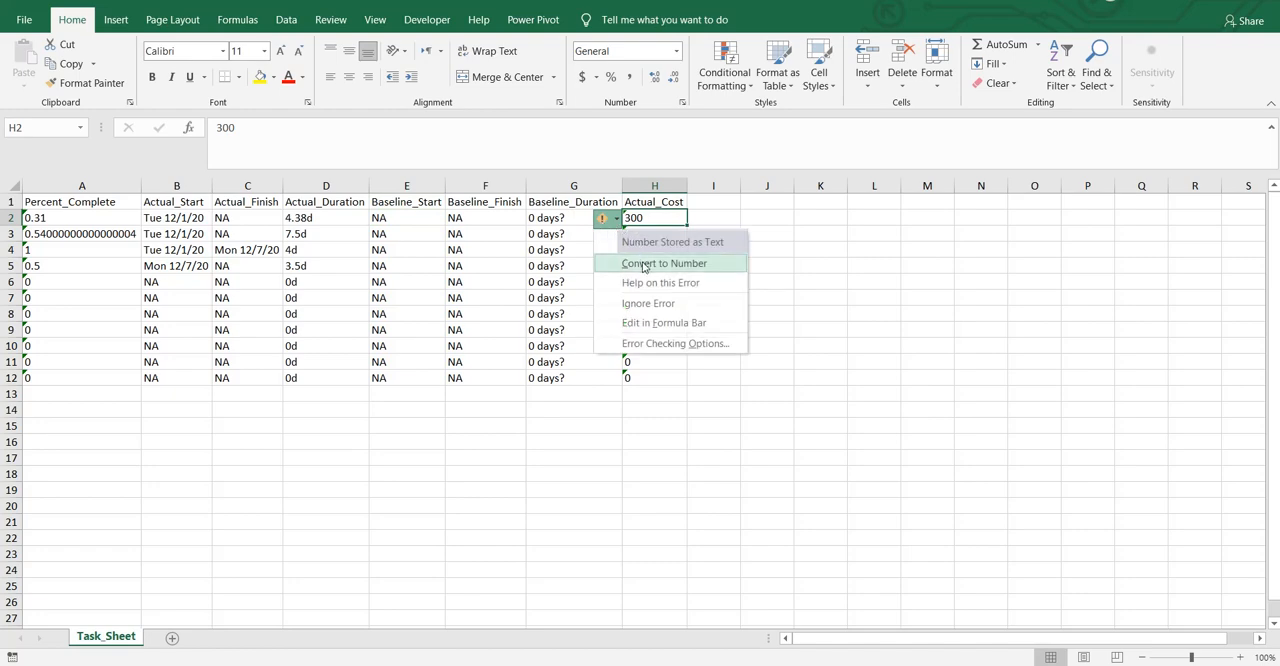
{"action": "left_click", "coordinate": [756, 190]}
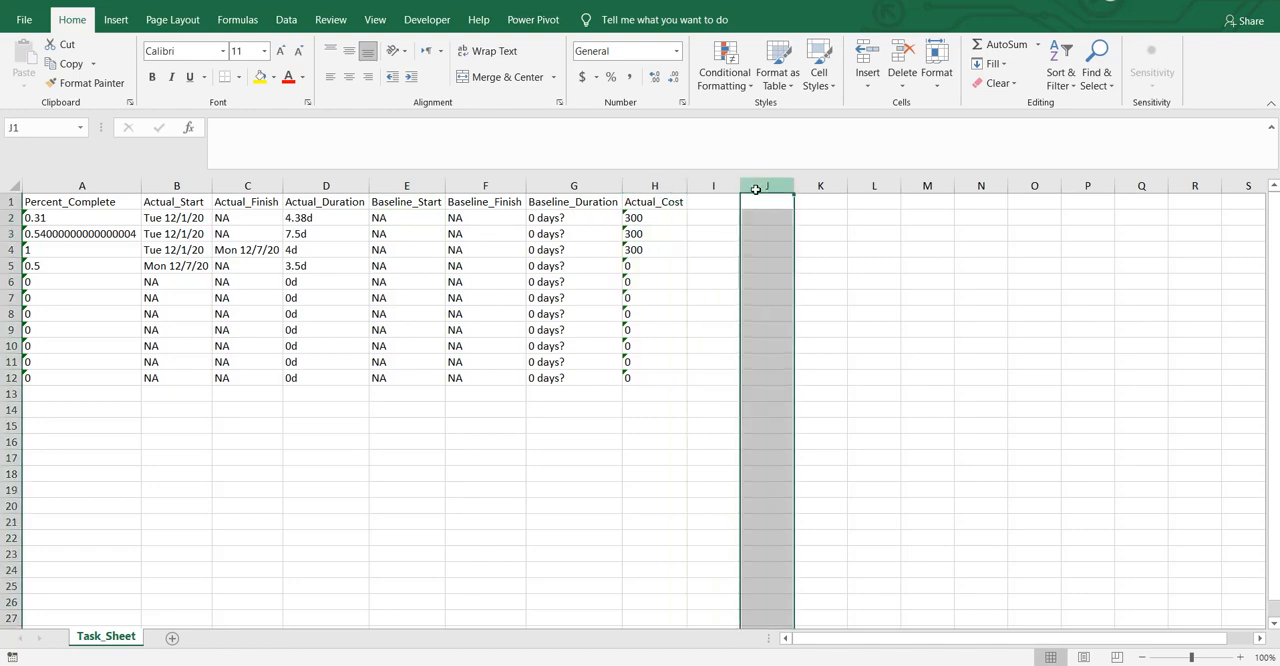
{"action": "left_click", "coordinate": [654, 205]}
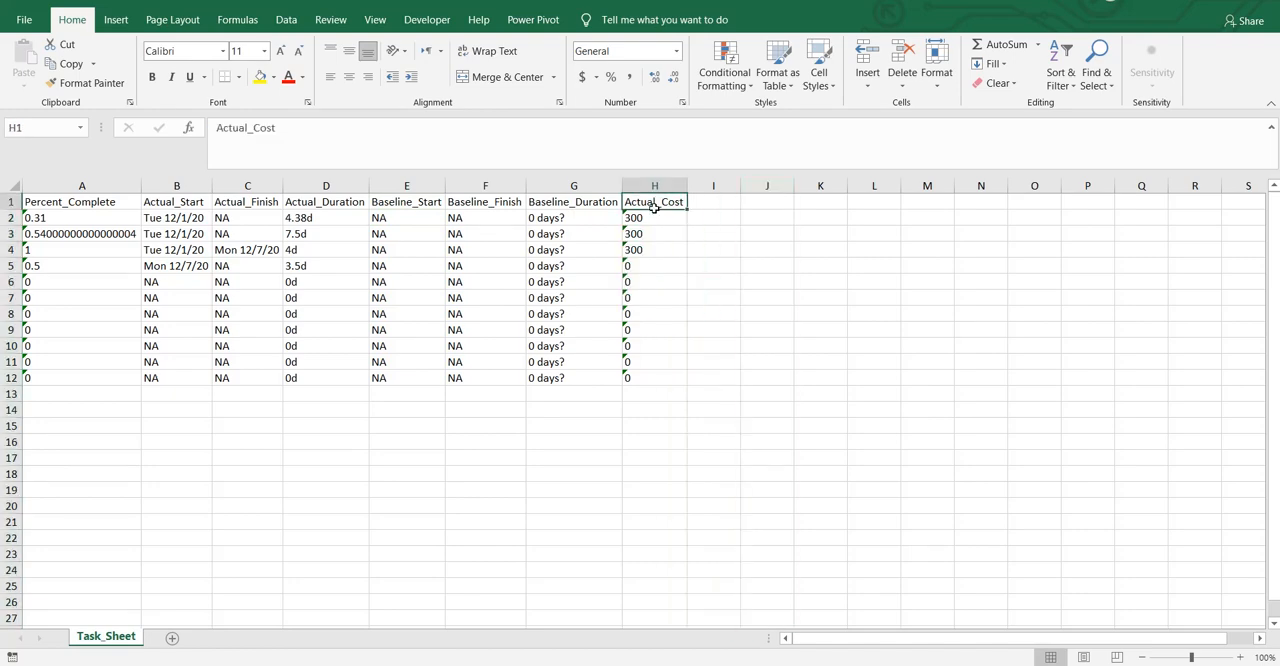
Step: Convert the text-stored Percent_Complete values in A2:A12 to numbers
{"action": "left_click", "coordinate": [94, 207]}
{"action": "left_click", "coordinate": [96, 222]}
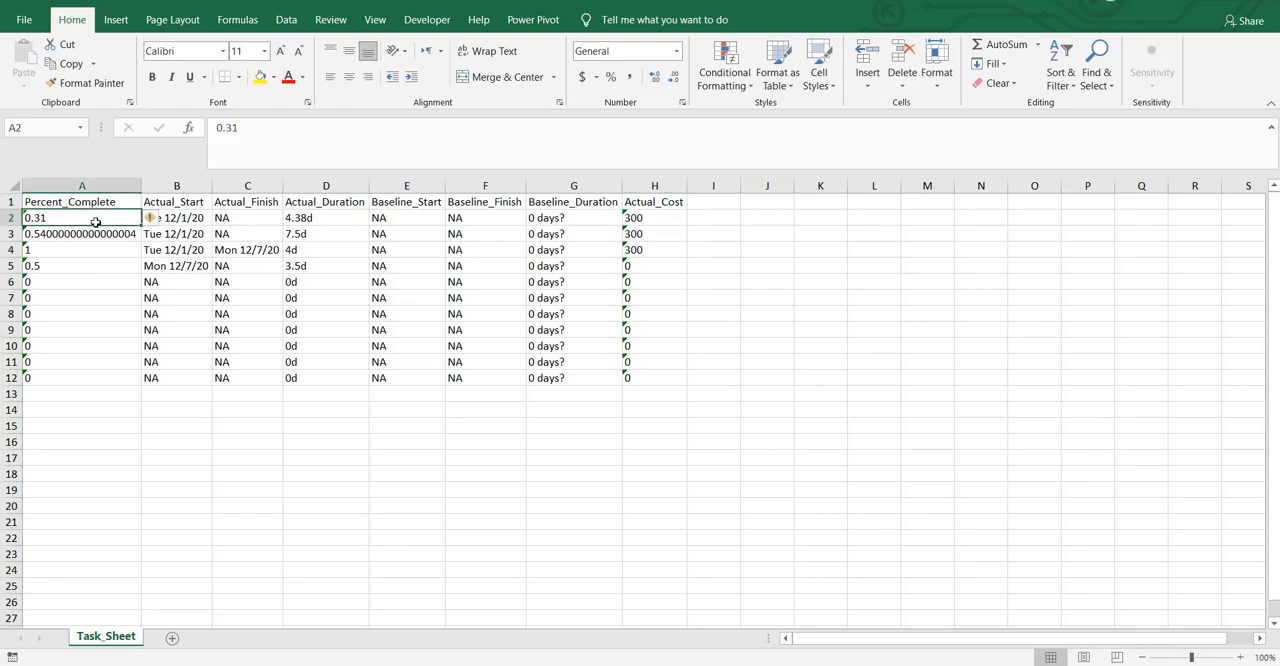
{"action": "key", "text": "shift+Down"}
{"action": "key", "text": "shift+Down"}
{"action": "key", "text": "shift+Down"}
{"action": "key", "text": "shift+Down"}
{"action": "key", "text": "shift+Down"}
{"action": "key", "text": "shift+Down"}
{"action": "key", "text": "shift+Down"}
{"action": "key", "text": "shift+Down"}
{"action": "key", "text": "shift+Down"}
{"action": "key", "text": "shift+Down"}
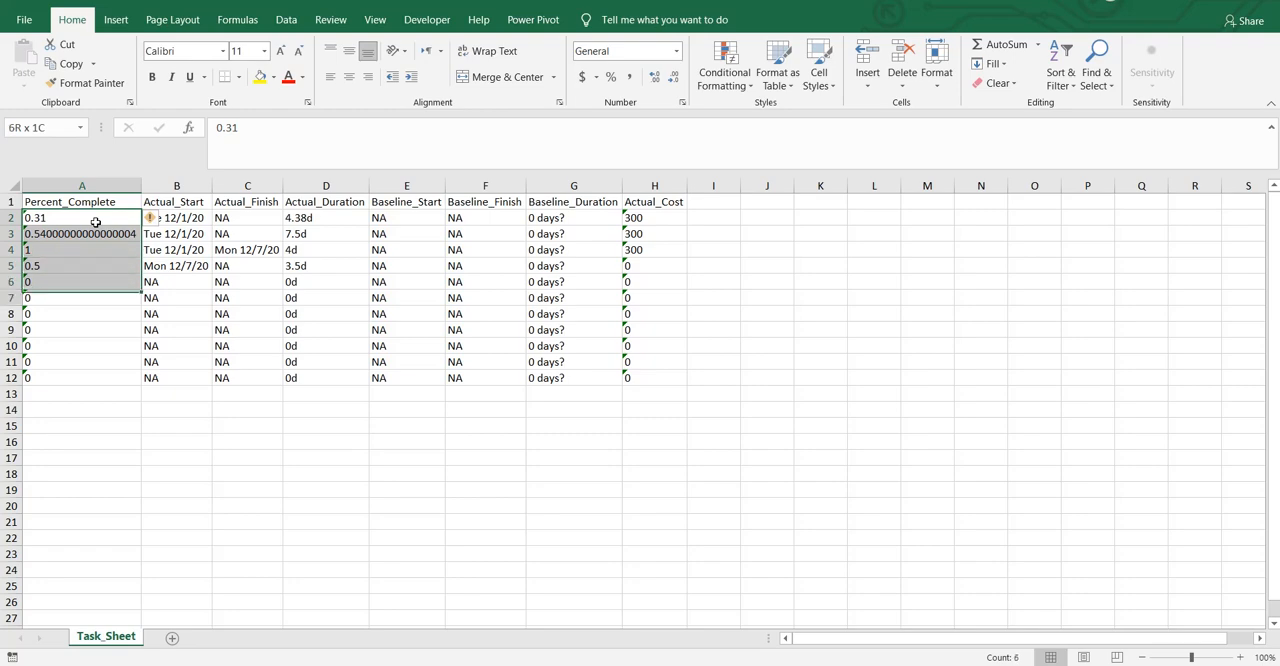
{"action": "left_click", "coordinate": [156, 221]}
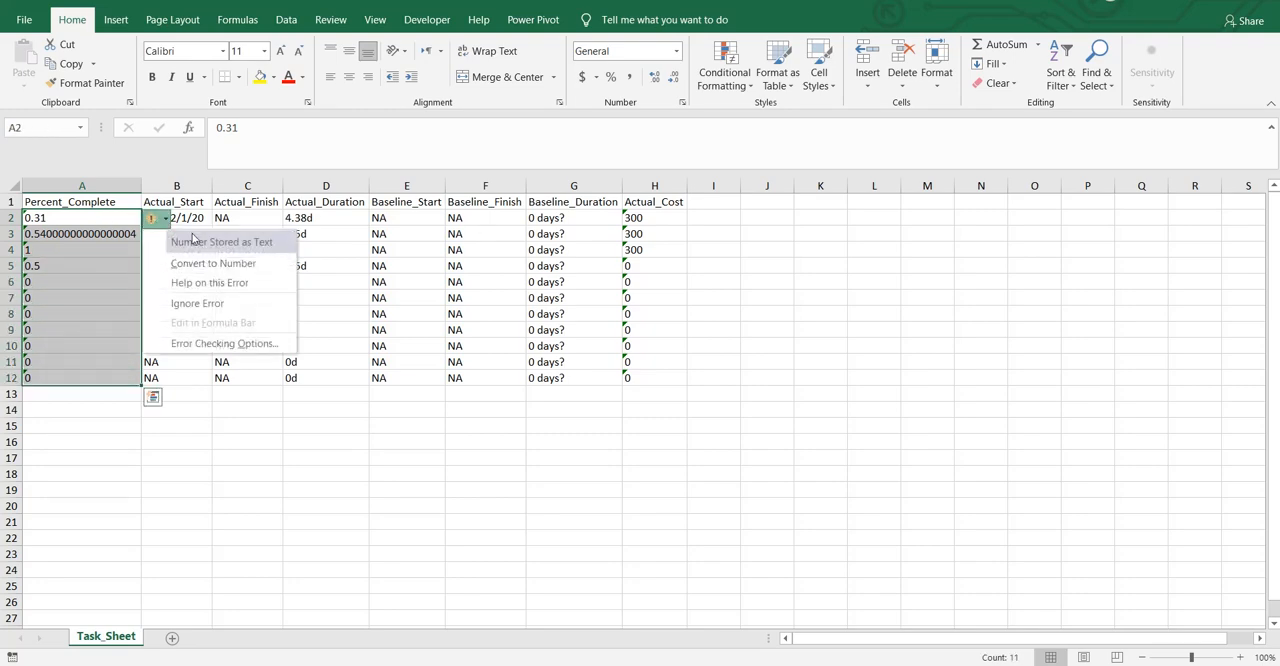
{"action": "left_click", "coordinate": [212, 265]}
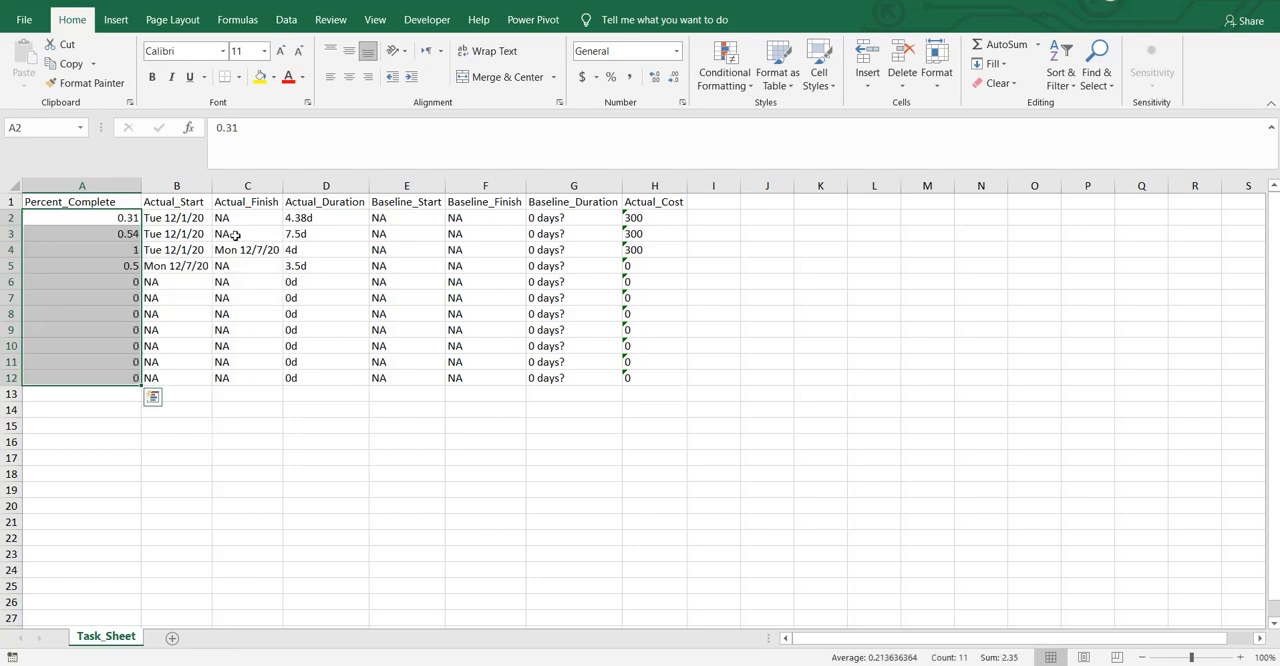
Step: Format the Percent_Complete values as percentages and autofit column A
{"action": "left_click", "coordinate": [612, 78]}
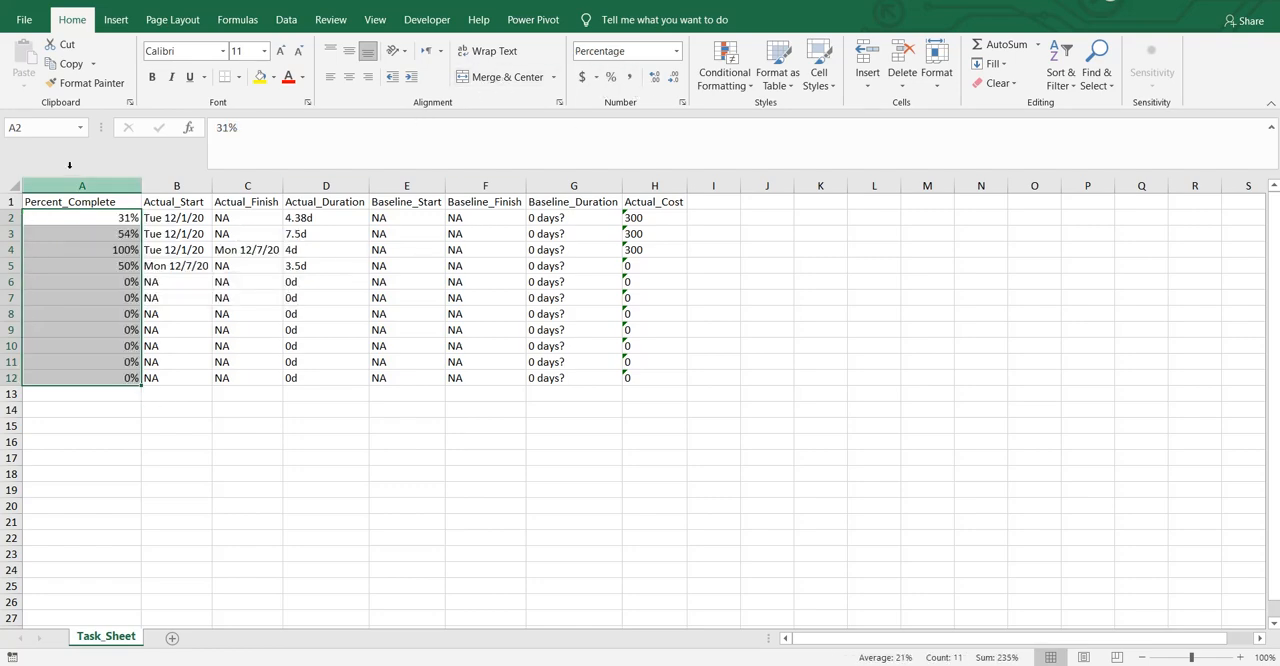
{"action": "double_click", "coordinate": [141, 186]}
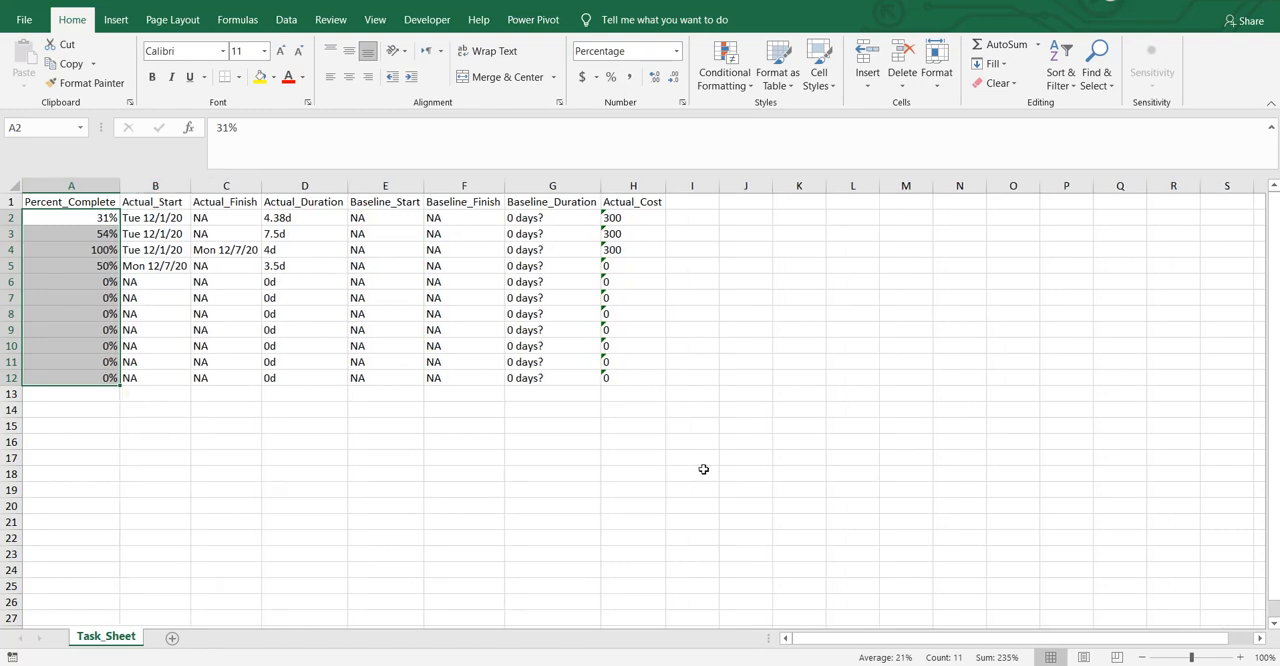
Step: Convert the text-stored Actual_Cost values in H2:H12 to numbers and apply the dollar Accounting format to them
{"action": "left_click", "coordinate": [647, 228]}
{"action": "key", "text": "Down"}
{"action": "key", "text": "Down"}
{"action": "key", "text": "Down"}
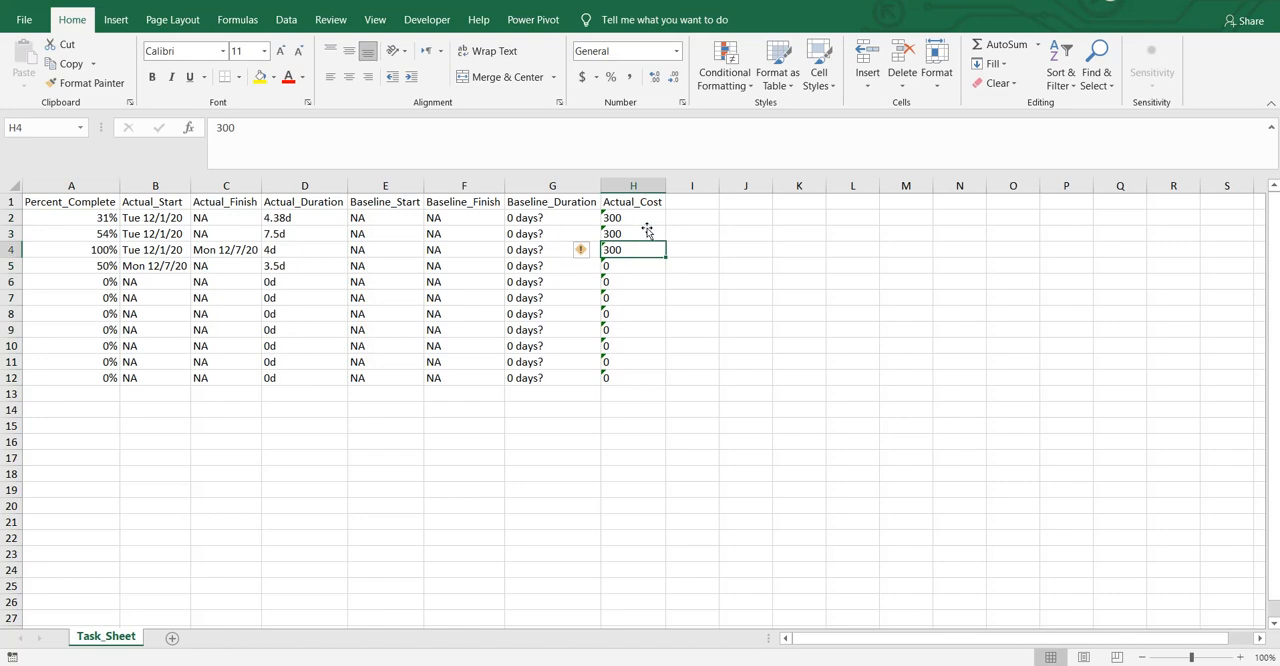
{"action": "key", "text": "Up"}
{"action": "key", "text": "Up"}
{"action": "key", "text": "Up"}
{"action": "key", "text": "Up"}
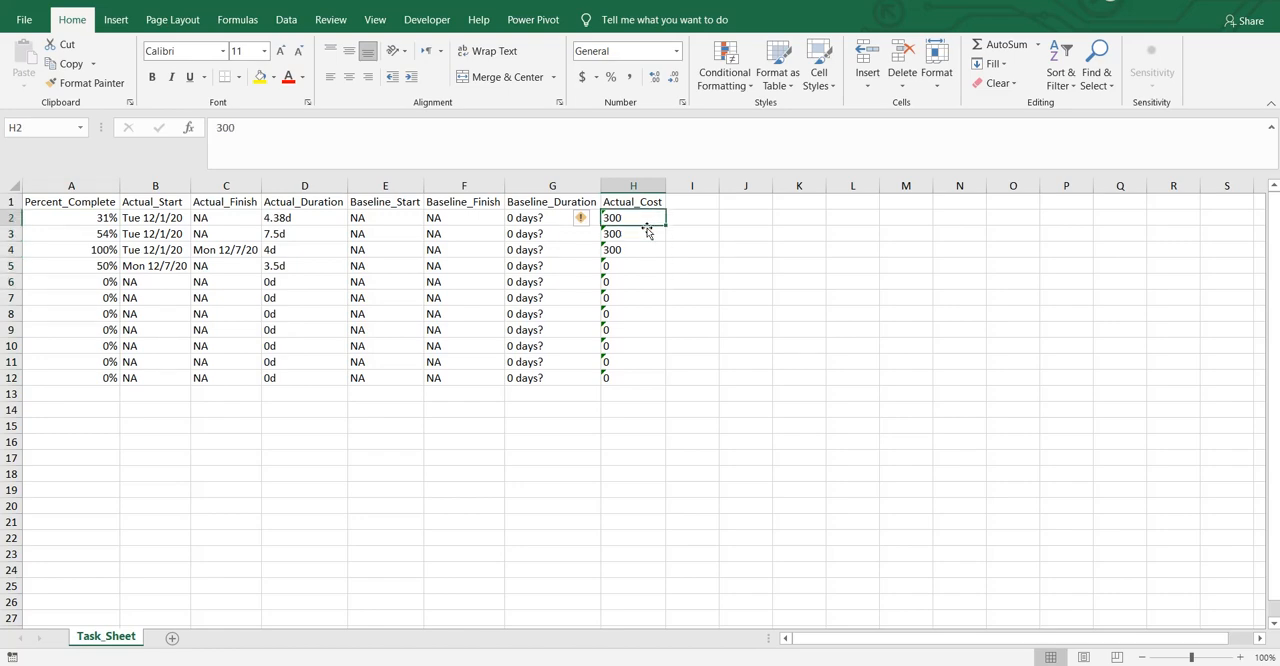
{"action": "key", "text": "shift+Down"}
{"action": "key", "text": "shift+Down"}
{"action": "key", "text": "shift+Down"}
{"action": "key", "text": "shift+Down"}
{"action": "key", "text": "shift+Down"}
{"action": "key", "text": "shift+Down"}
{"action": "key", "text": "shift+Down"}
{"action": "key", "text": "shift+Down"}
{"action": "key", "text": "shift+Down"}
{"action": "key", "text": "shift+Down"}
{"action": "key", "text": "shift+Down"}
{"action": "key", "text": "shift+Down"}
{"action": "key", "text": "shift+Up"}
{"action": "key", "text": "shift+Up"}
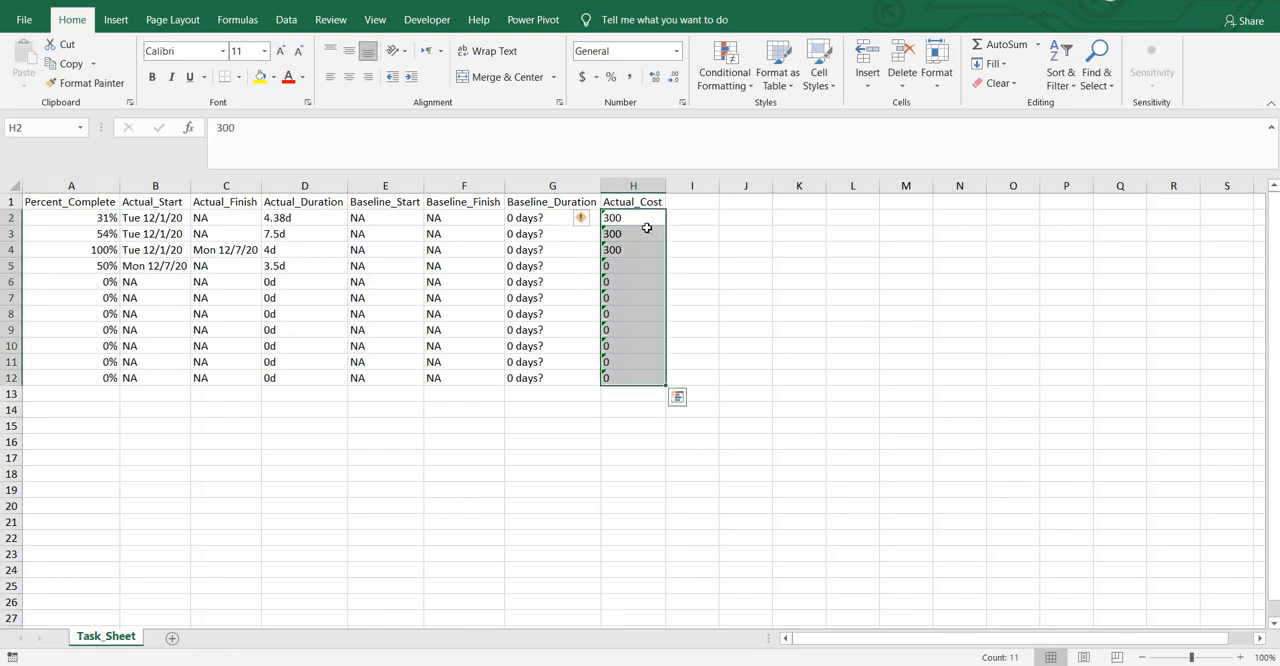
{"action": "left_click", "coordinate": [590, 218]}
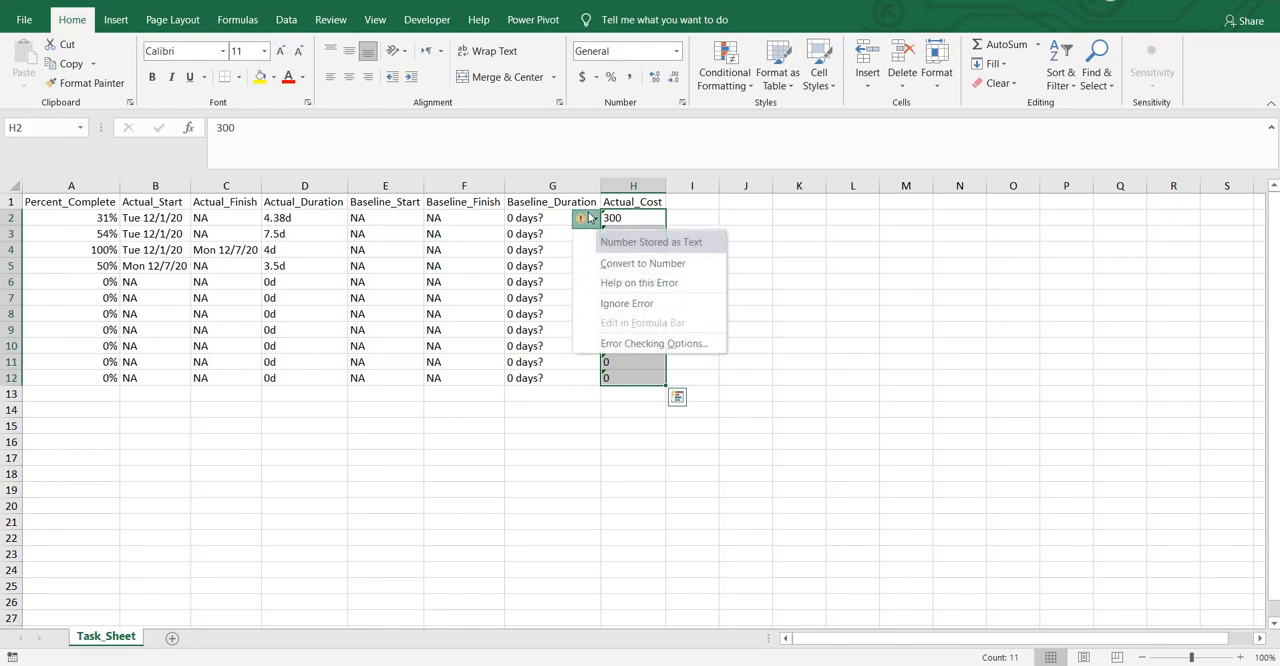
{"action": "left_click", "coordinate": [629, 266]}
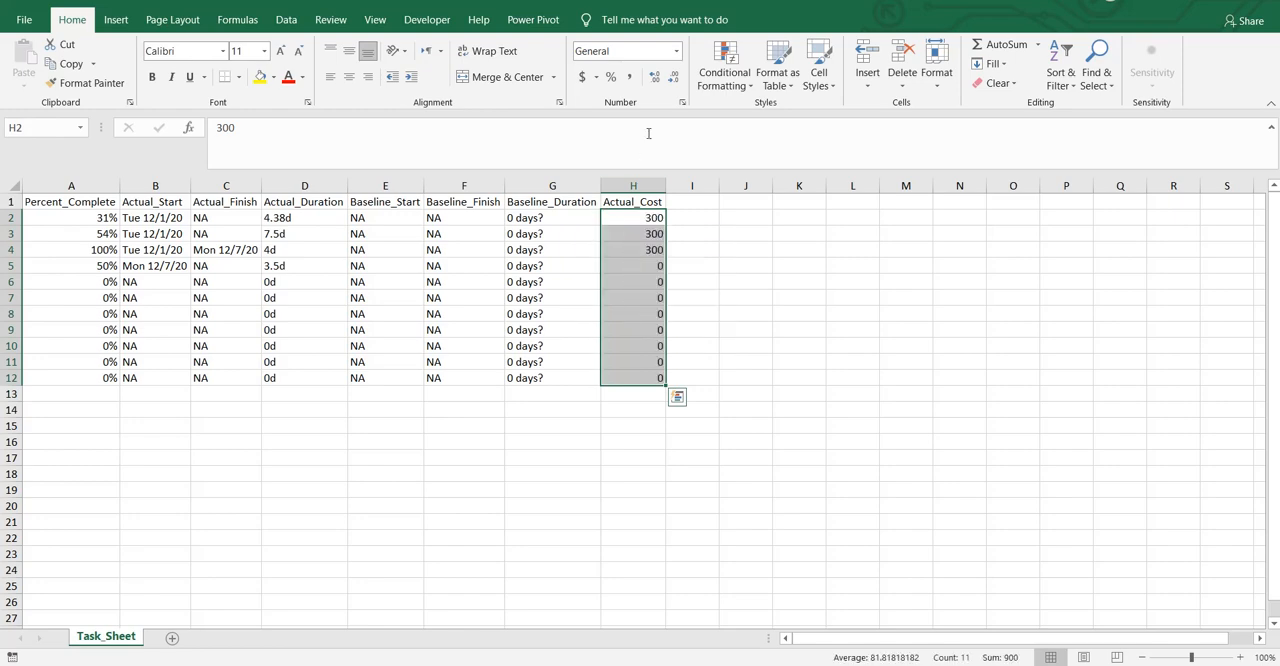
{"action": "left_click", "coordinate": [583, 78]}
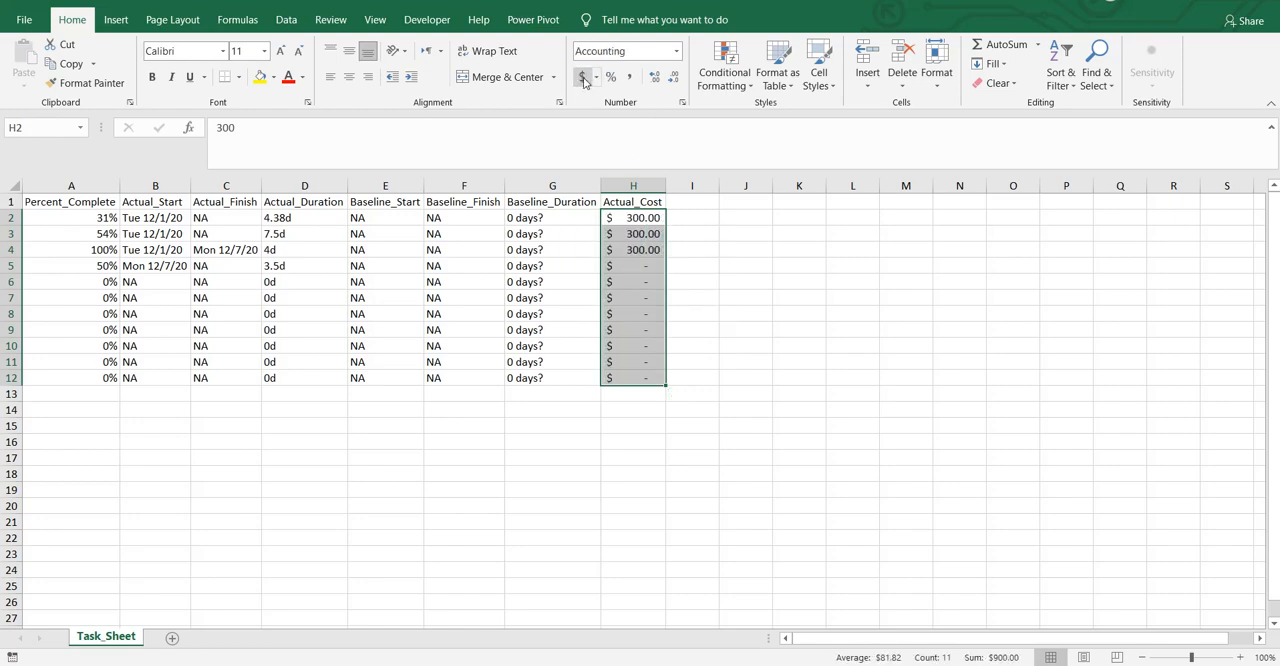
{"action": "left_click", "coordinate": [718, 396]}
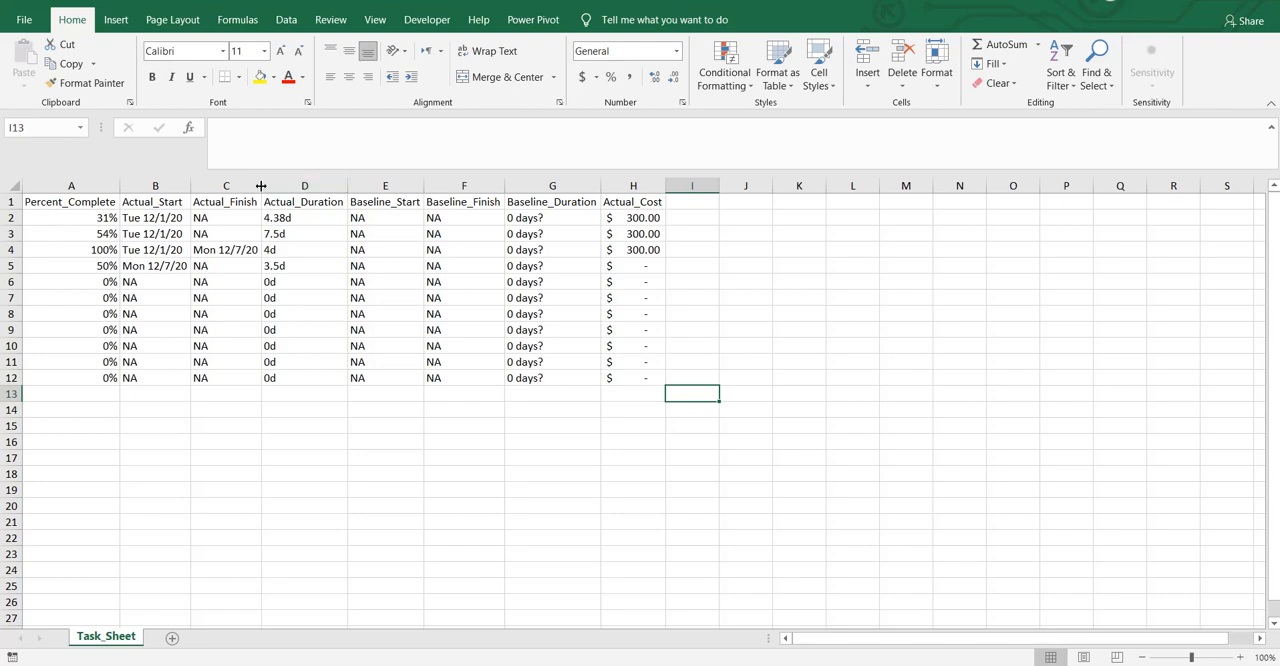
Step: Examine the date entries in the Actual_Start and Actual_Finish columns of Task_Sheet
{"action": "left_click_drag", "start_coordinate": [260, 186], "coordinate": [260, 186]}
{"action": "left_click", "coordinate": [150, 219]}
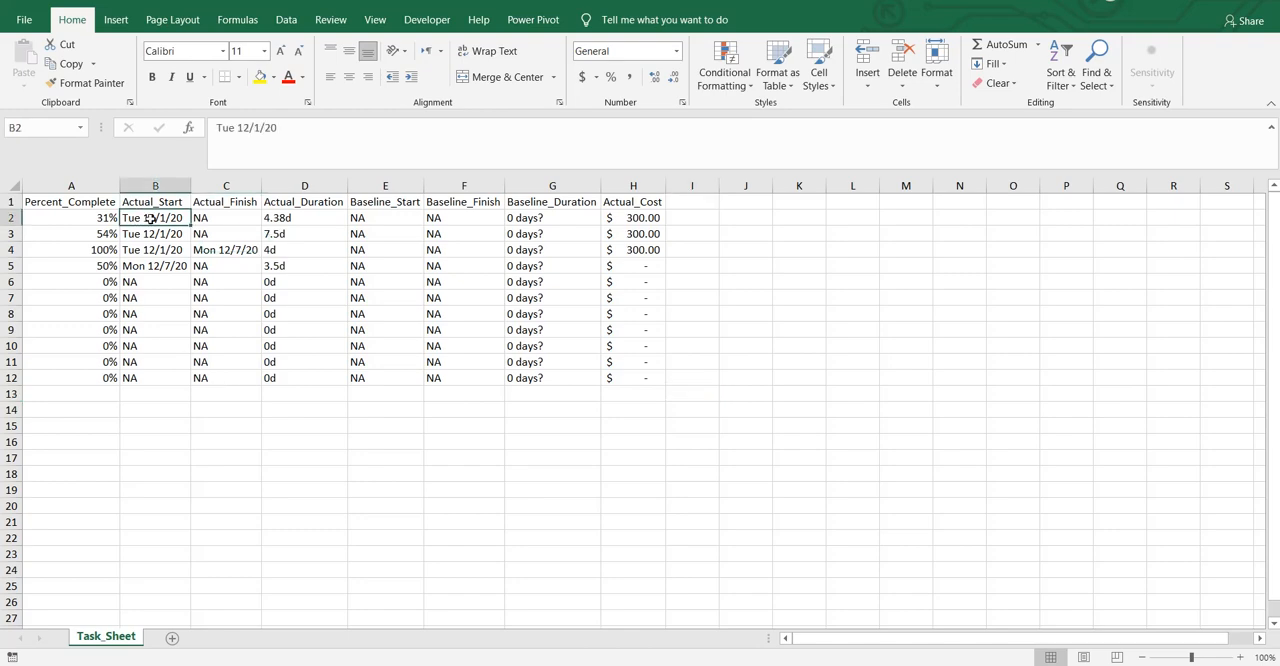
{"action": "left_click", "coordinate": [168, 252]}
{"action": "left_click", "coordinate": [230, 219]}
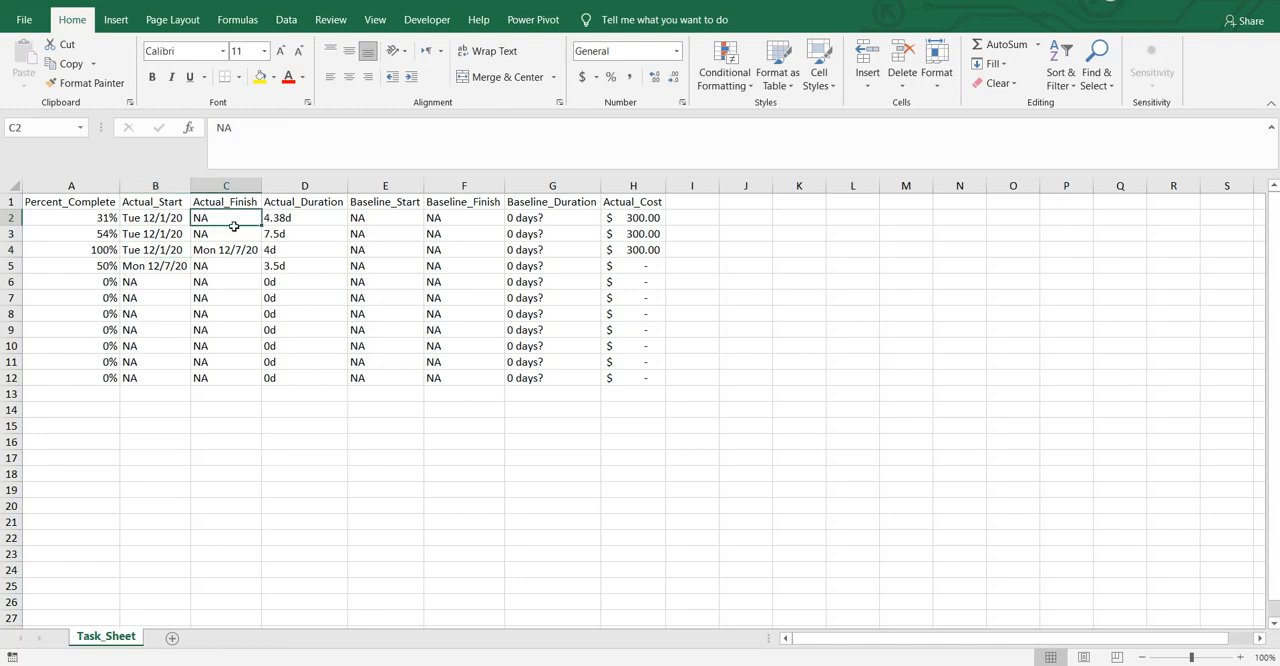
{"action": "left_click", "coordinate": [234, 233]}
{"action": "left_click", "coordinate": [242, 292]}
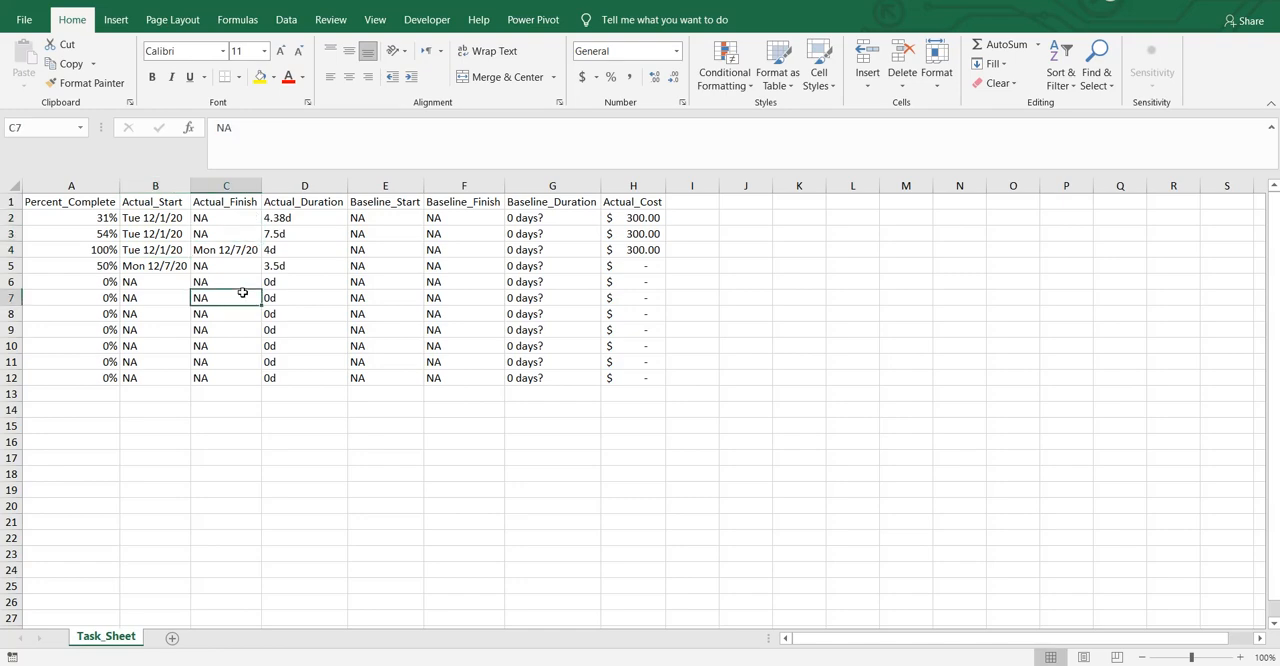
{"action": "left_click", "coordinate": [186, 265]}
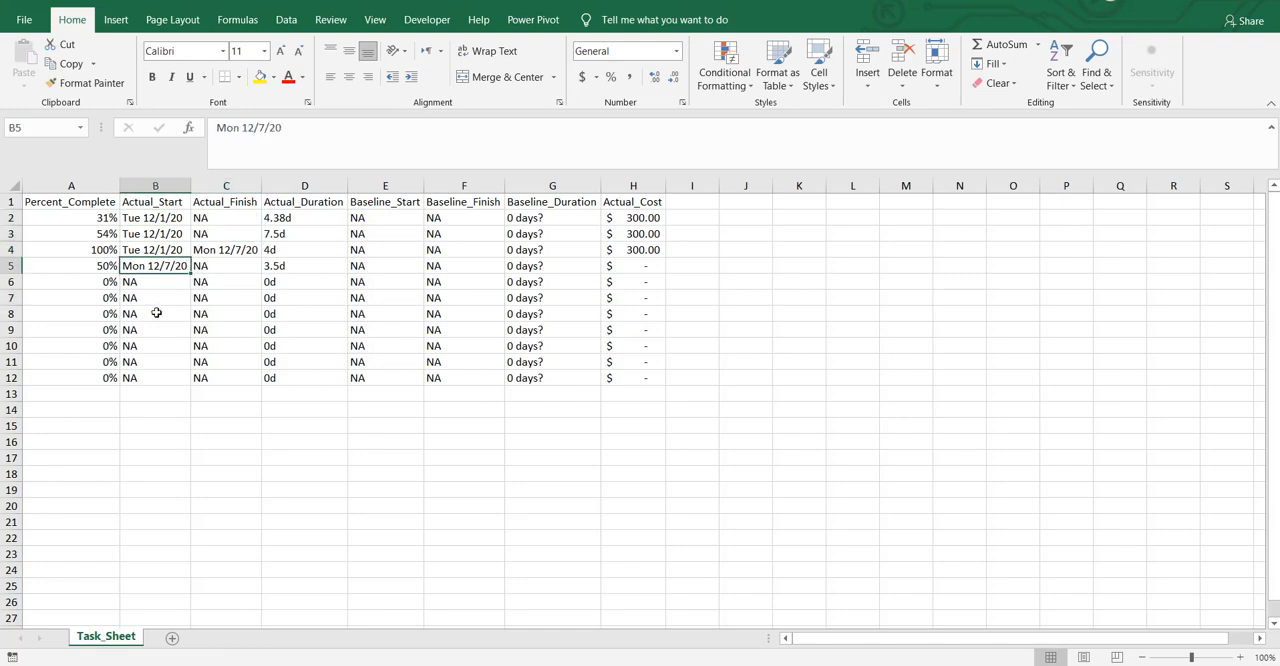
{"action": "left_click", "coordinate": [156, 203]}
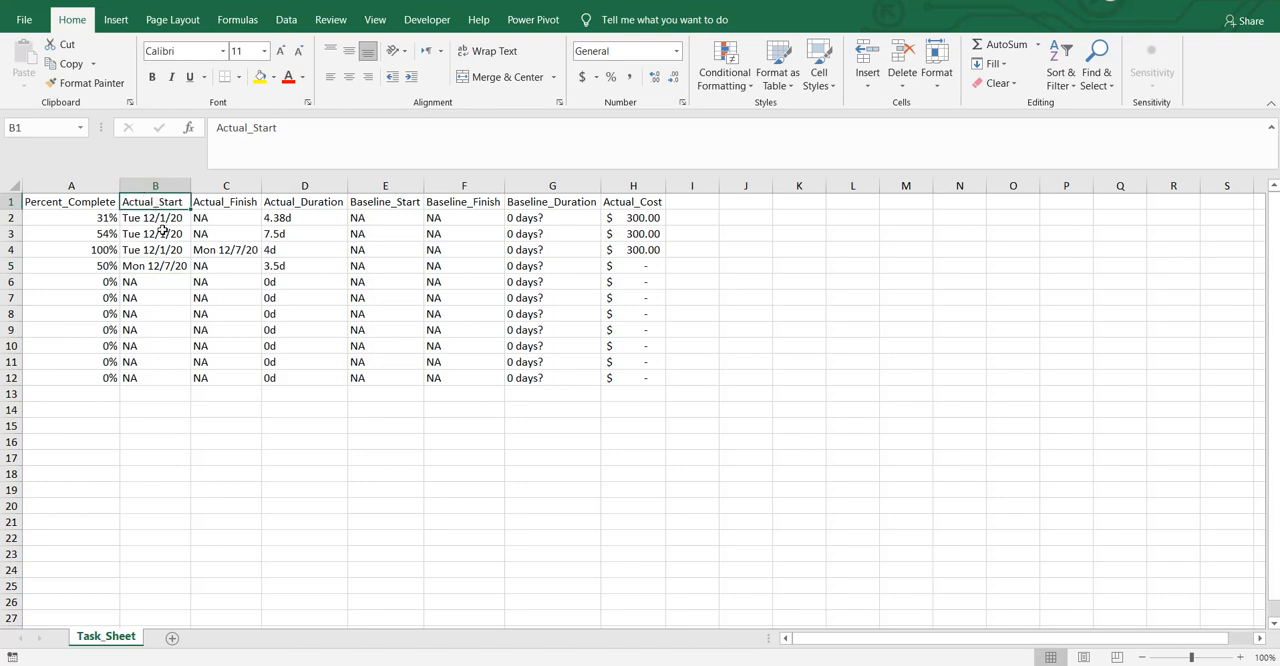
{"action": "left_click", "coordinate": [162, 230]}
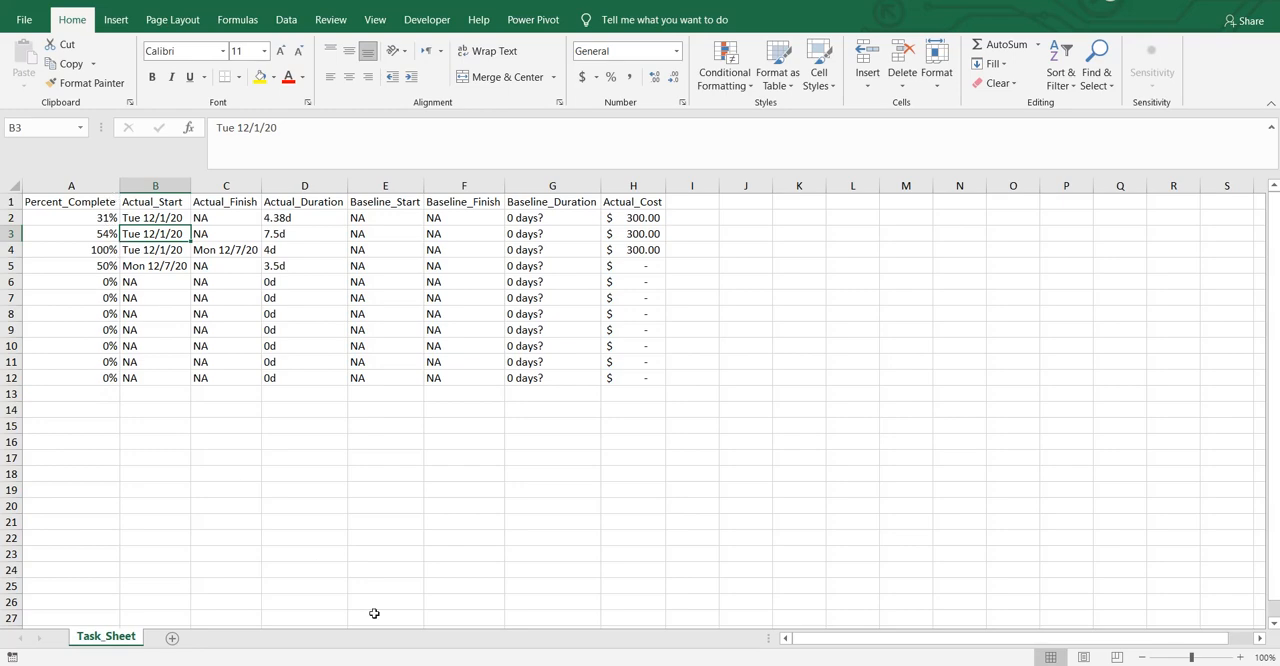
{"action": "left_click", "coordinate": [596, 664]}
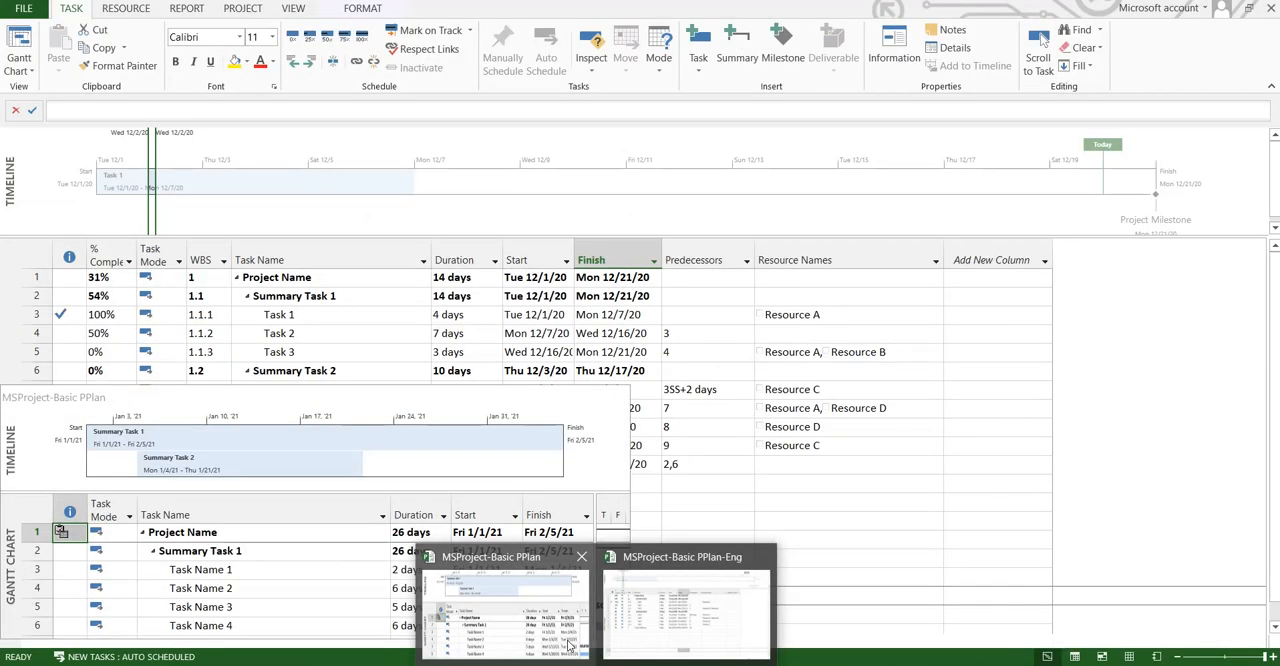
{"action": "left_click", "coordinate": [570, 645]}
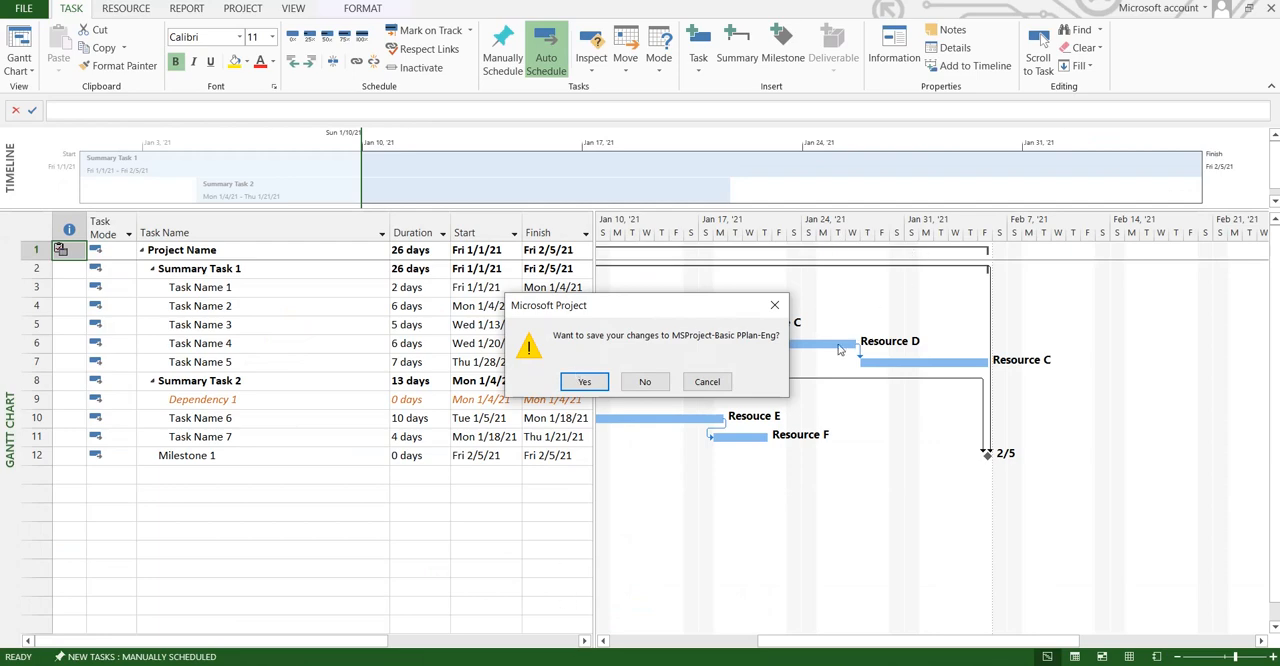
{"action": "left_click", "coordinate": [714, 388]}
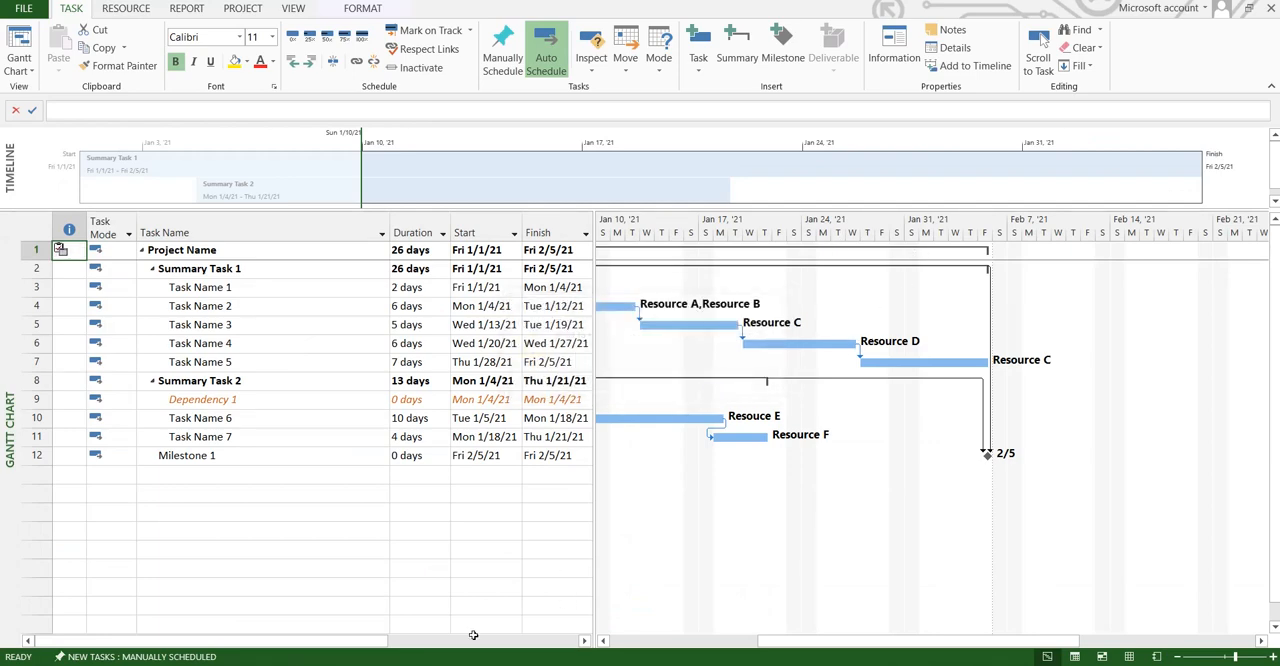
{"action": "mouse_move", "coordinate": [500, 655]}
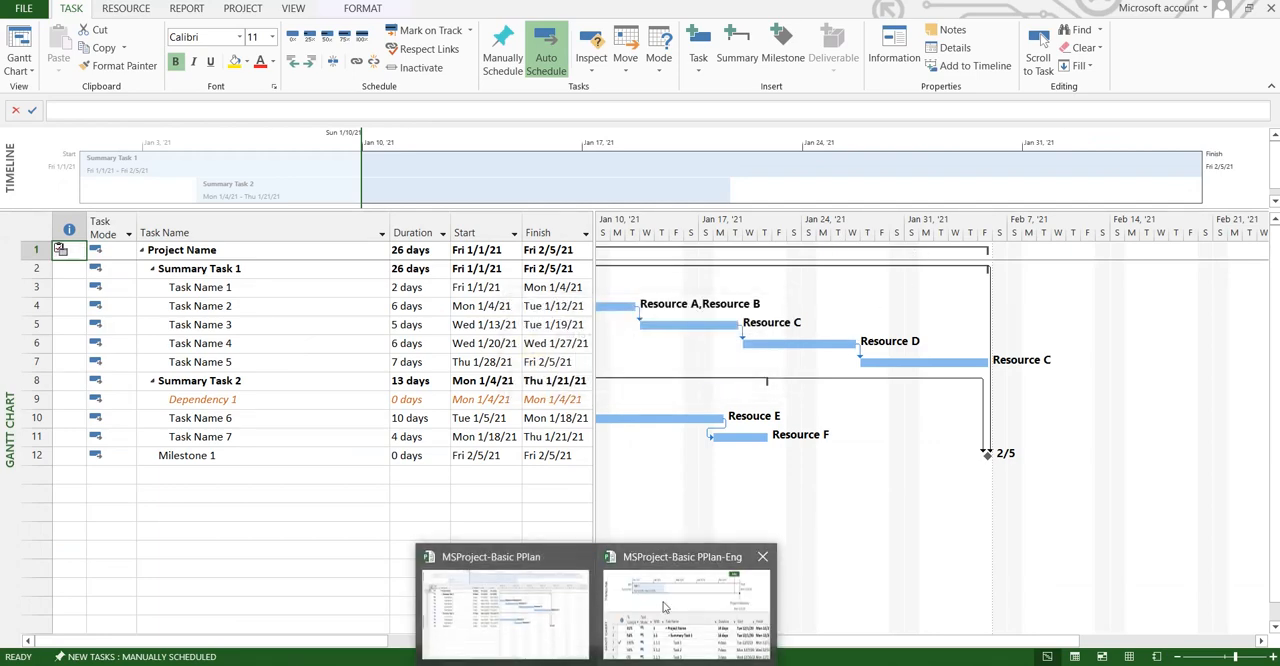
{"action": "left_click", "coordinate": [503, 651]}
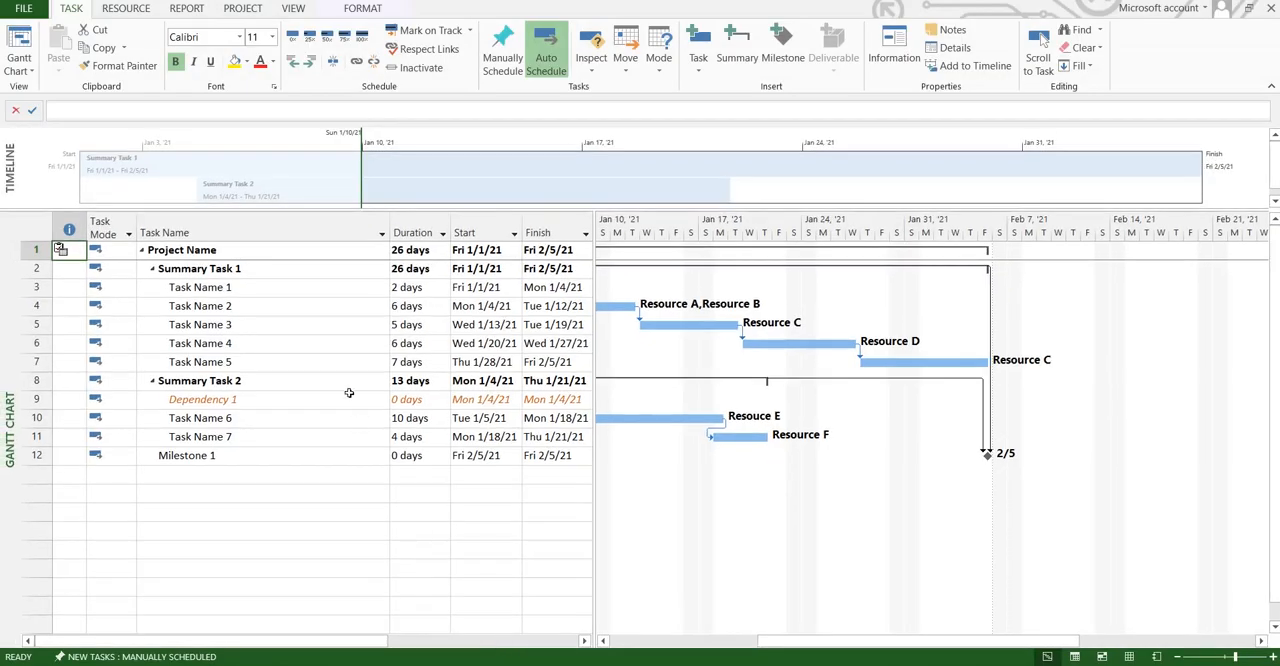
{"action": "left_click", "coordinate": [349, 397]}
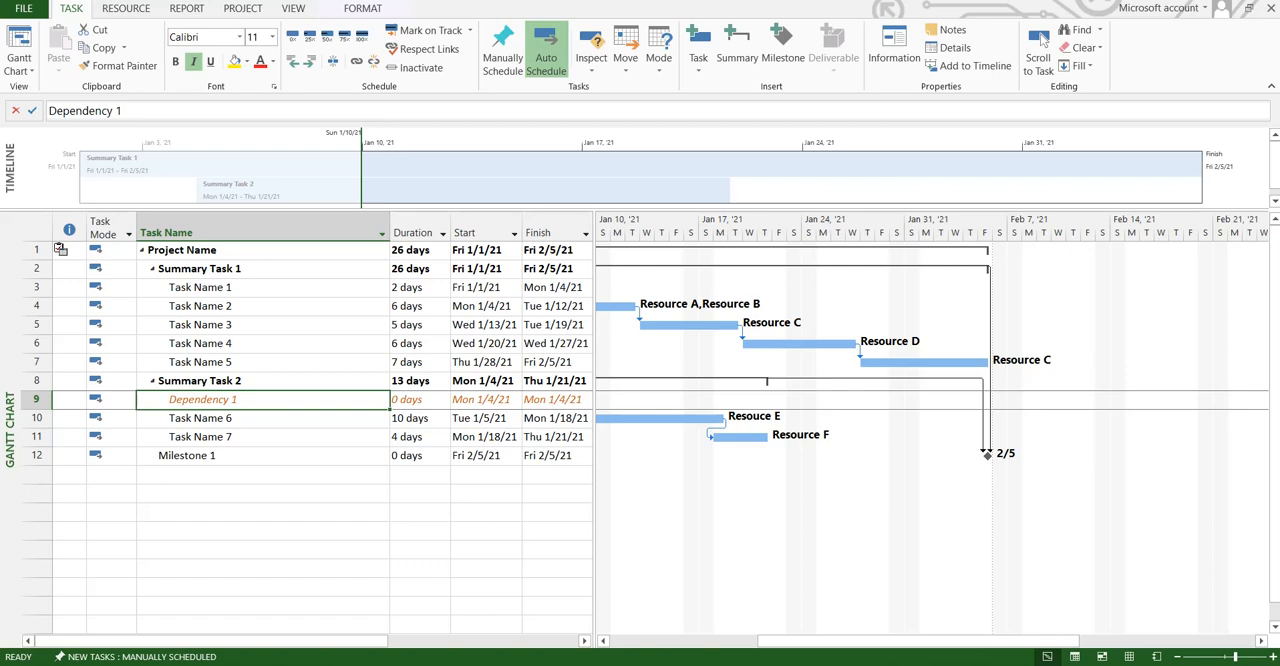
{"action": "mouse_move", "coordinate": [596, 664]}
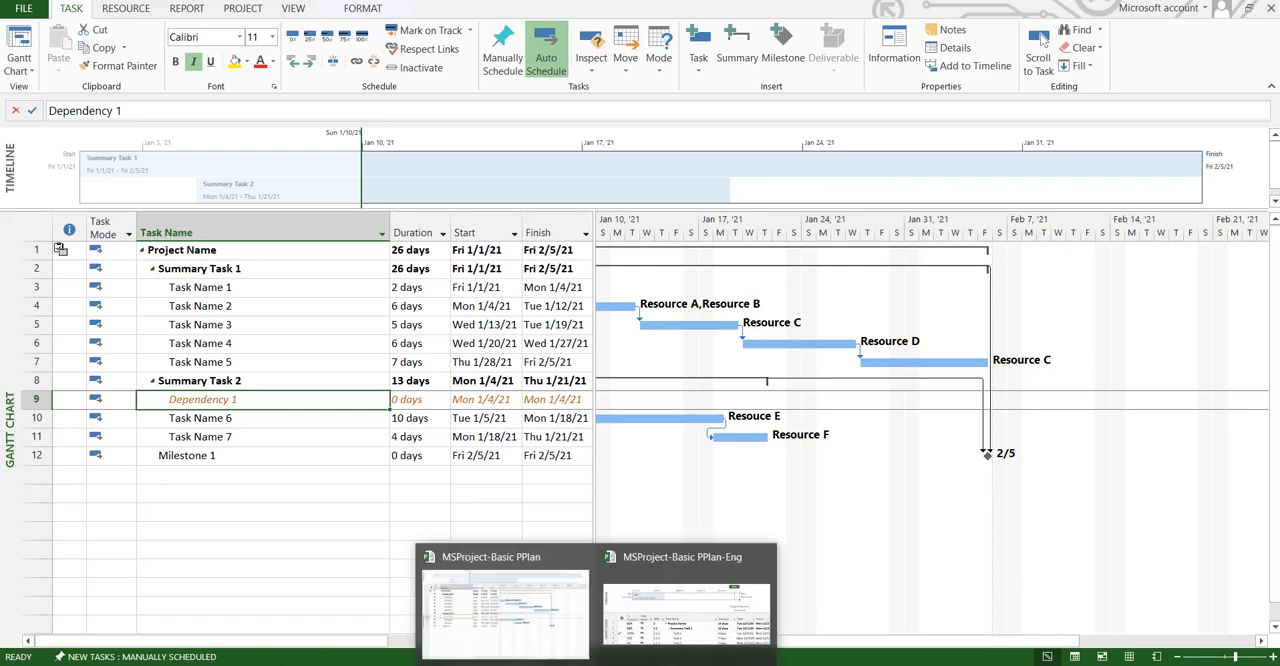
{"action": "left_click", "coordinate": [277, 491]}
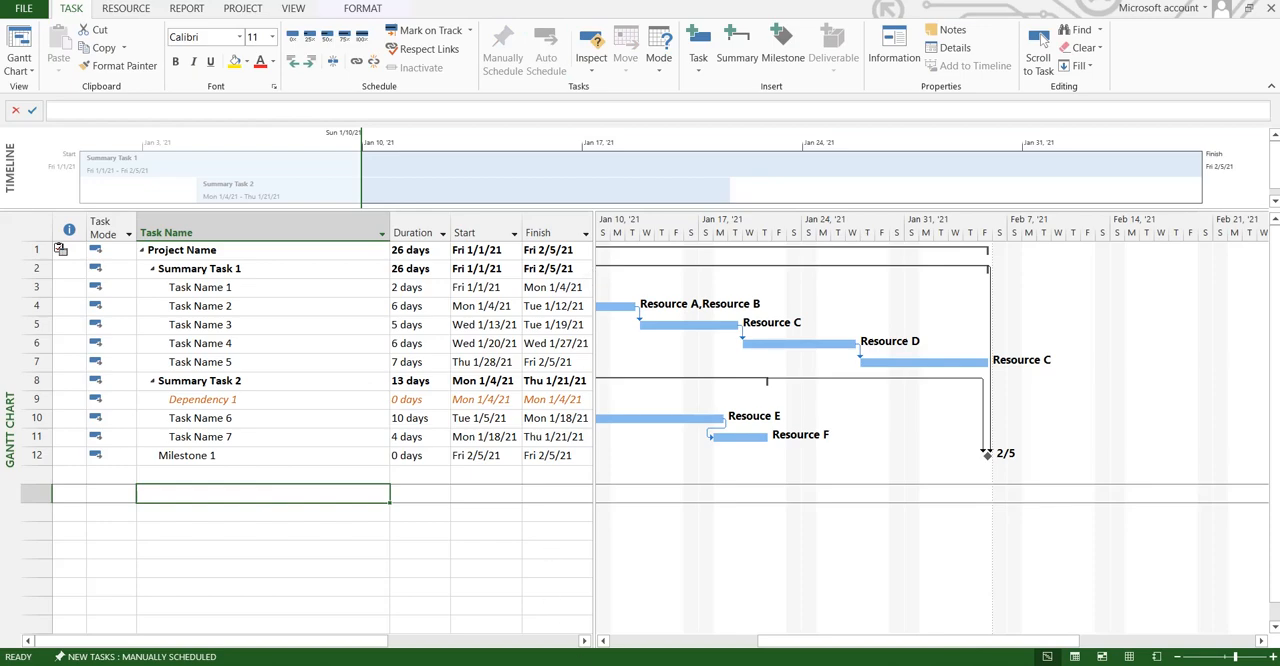
Step: Switch to the MSProject-Basic PPlan-Eng plan in Microsoft Project and copy all 11 task rows from % Complete through Resource Names
{"action": "left_click", "coordinate": [597, 664]}
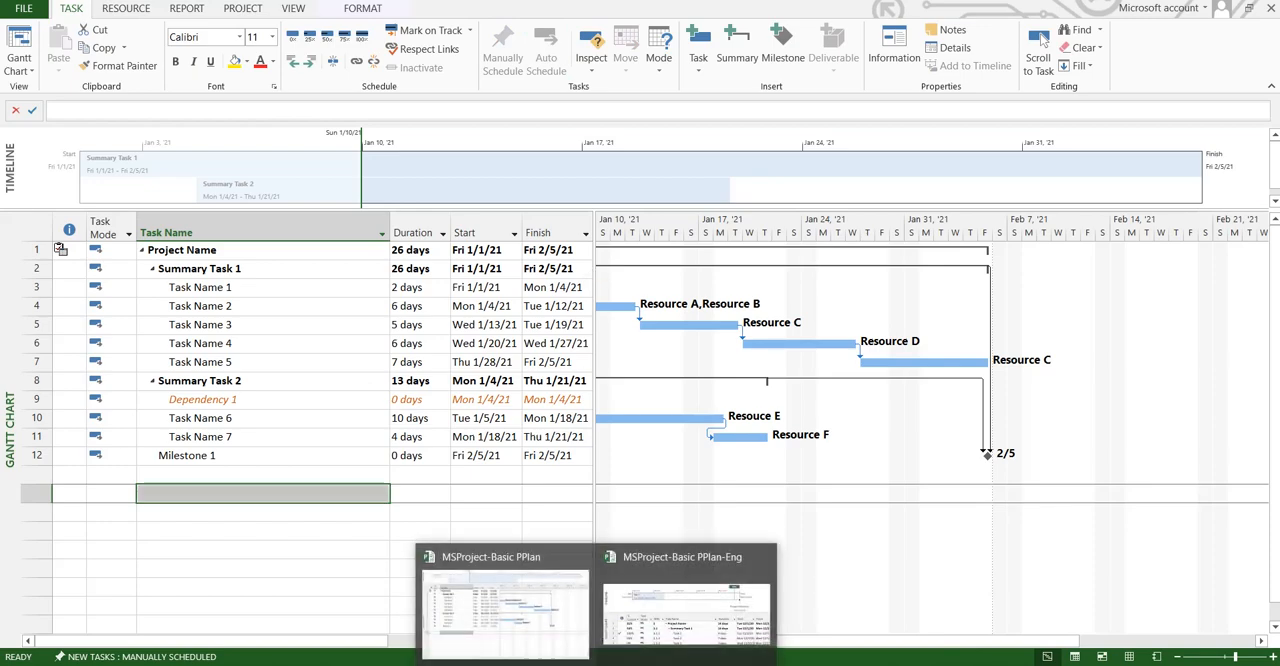
{"action": "left_click", "coordinate": [645, 629]}
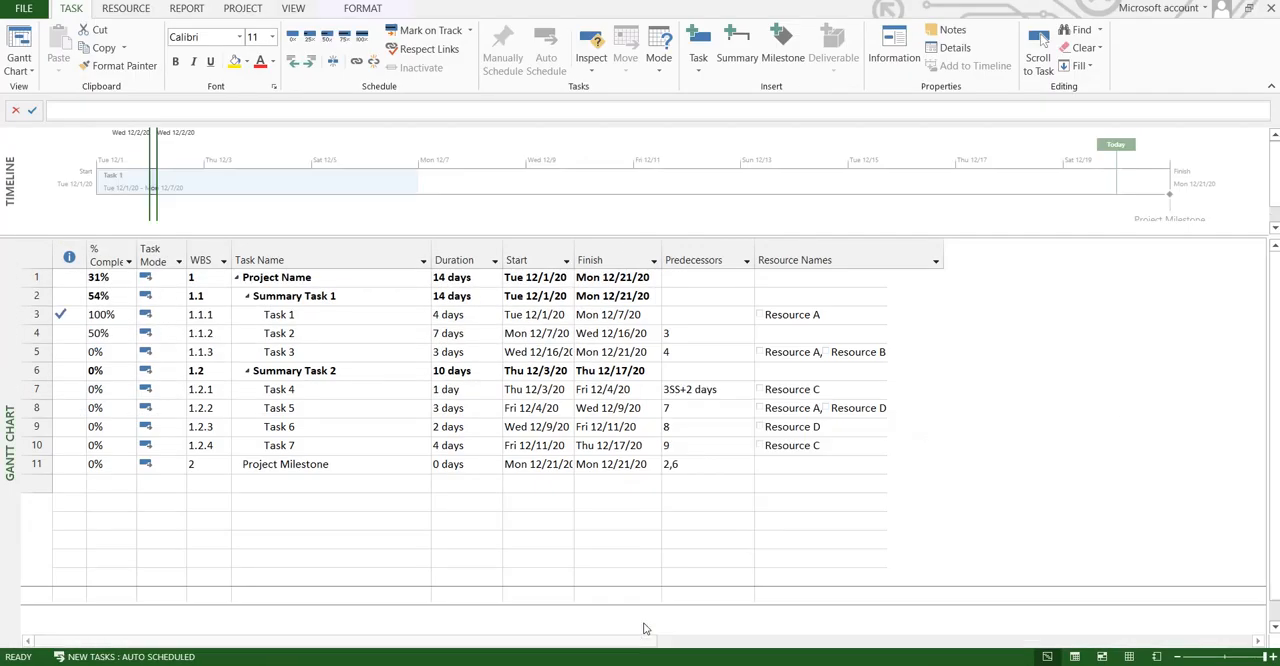
{"action": "left_click", "coordinate": [113, 280]}
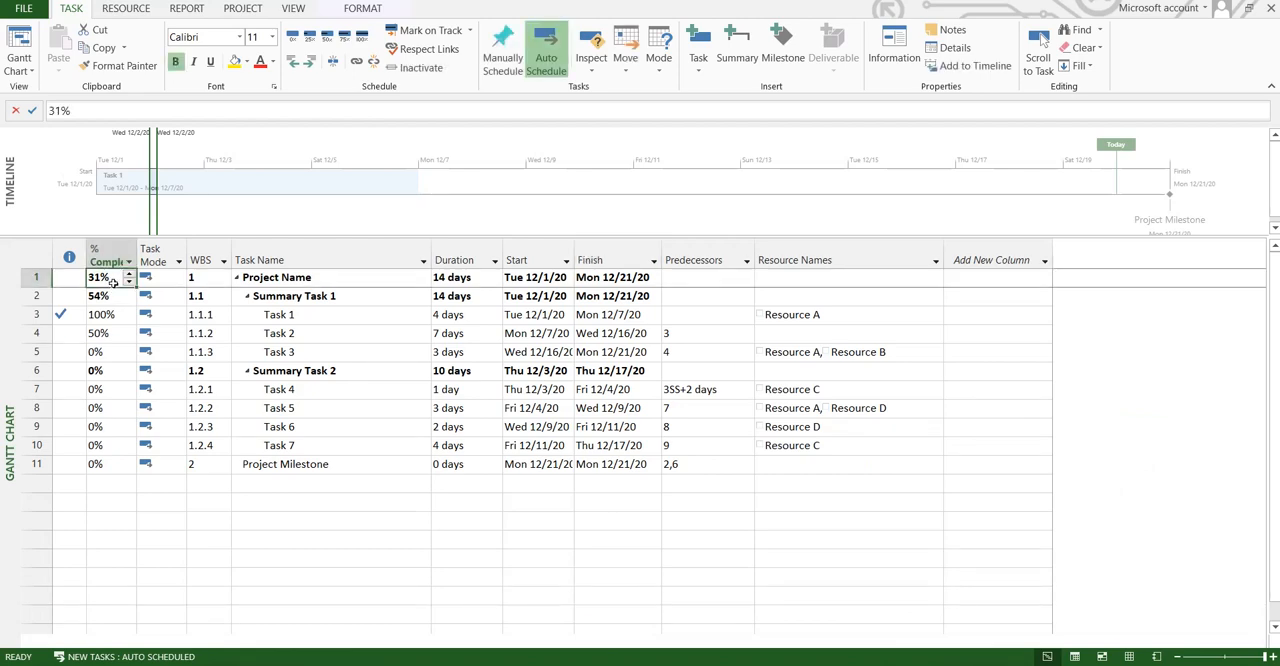
{"action": "key", "text": "shift+Right"}
{"action": "key", "text": "shift+Right"}
{"action": "key", "text": "shift+Right"}
{"action": "key", "text": "shift+Right"}
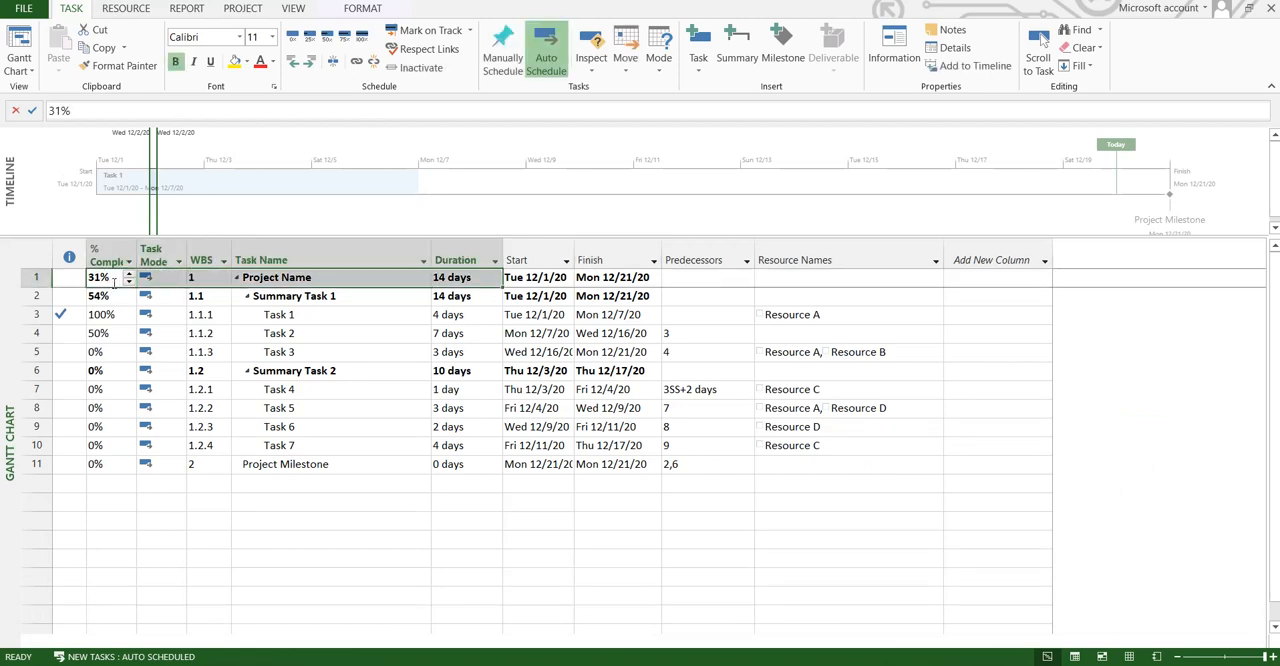
{"action": "key", "text": "shift+Right"}
{"action": "key", "text": "shift+Right"}
{"action": "key", "text": "shift+Right"}
{"action": "key", "text": "shift+Right"}
{"action": "key", "text": "shift+Down"}
{"action": "key", "text": "shift+Down"}
{"action": "key", "text": "shift+Down"}
{"action": "key", "text": "shift+Down"}
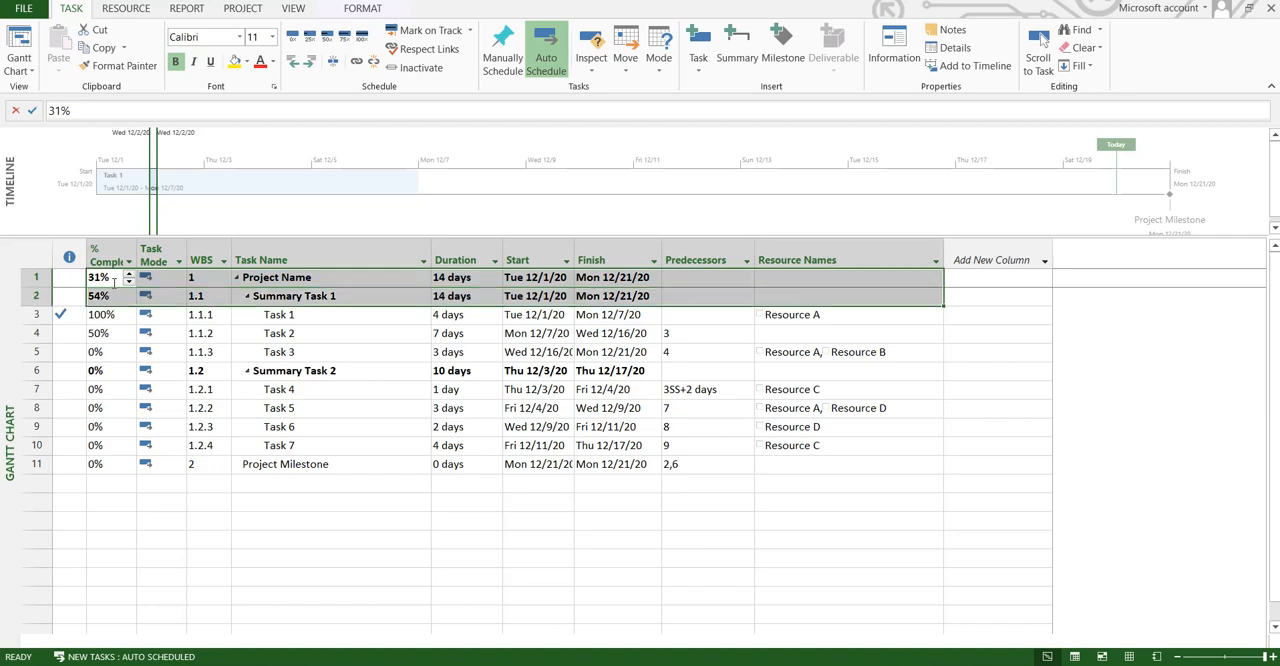
{"action": "key", "text": "shift+Down"}
{"action": "key", "text": "shift+Down"}
{"action": "key", "text": "shift+Down"}
{"action": "key", "text": "shift+Down"}
{"action": "key", "text": "shift+Down"}
{"action": "key", "text": "shift+Down"}
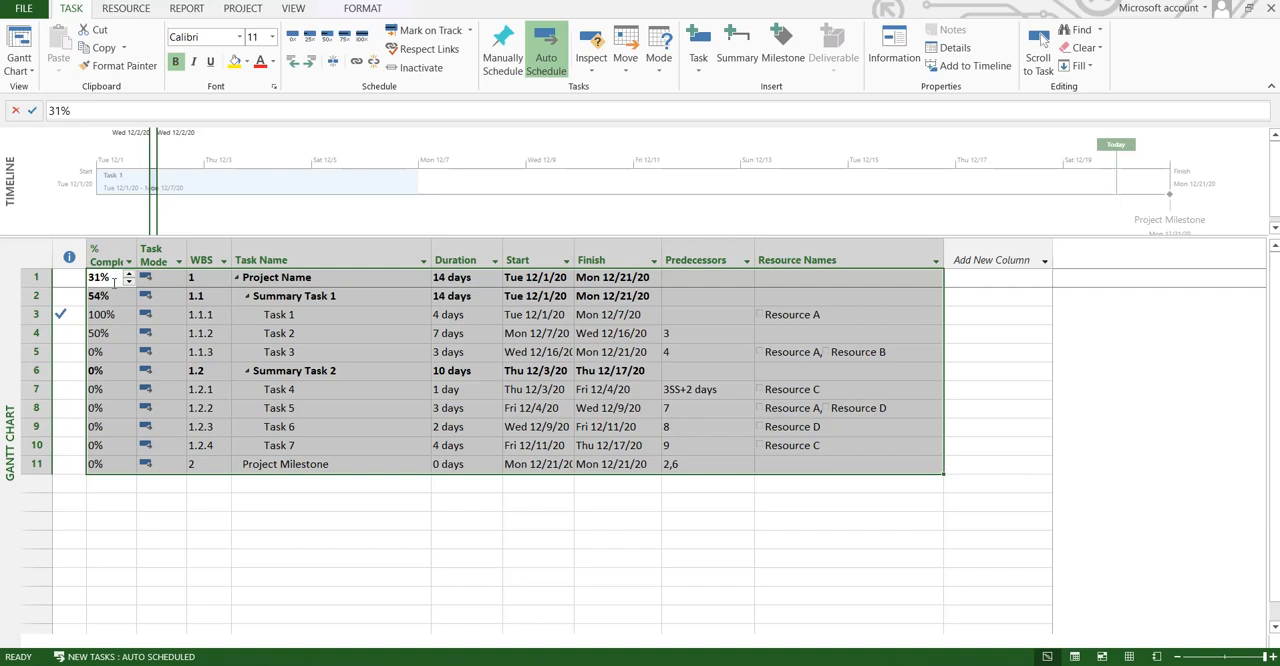
{"action": "key", "text": "ctrl+c"}
Step: Switch back to Excel, add a new worksheet and paste the copied task table into it starting at A1
{"action": "key", "text": "alt+Tab"}
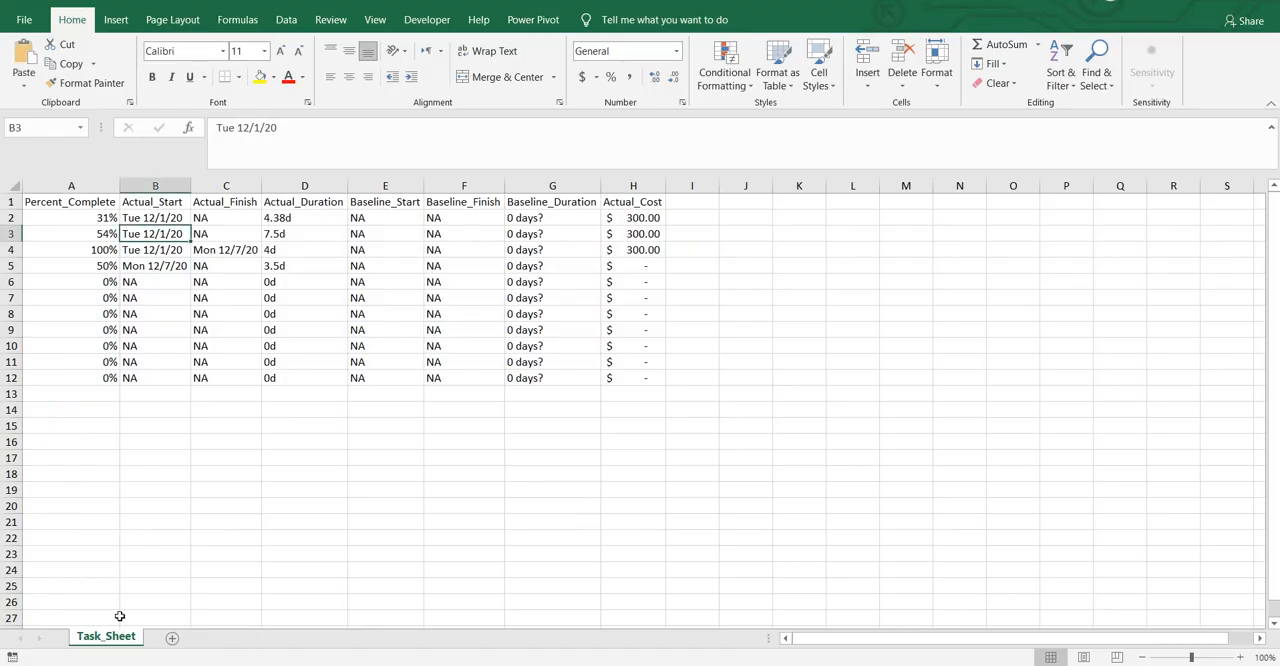
{"action": "left_click", "coordinate": [171, 638]}
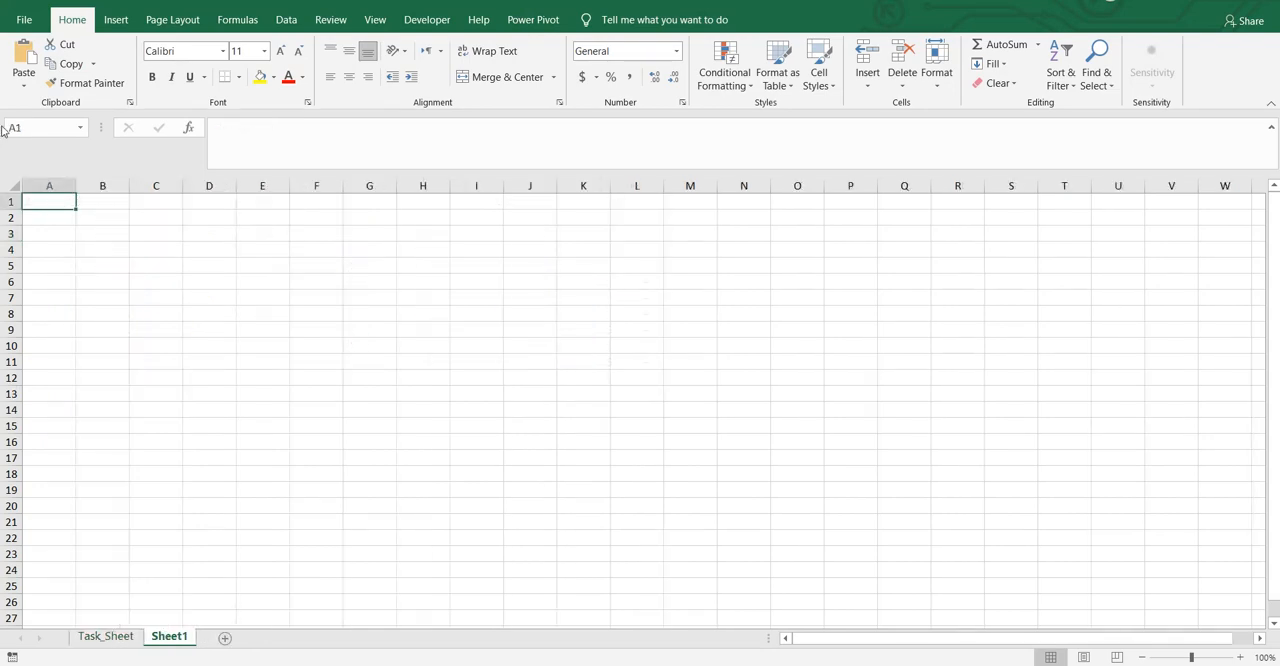
{"action": "left_click", "coordinate": [10, 185]}
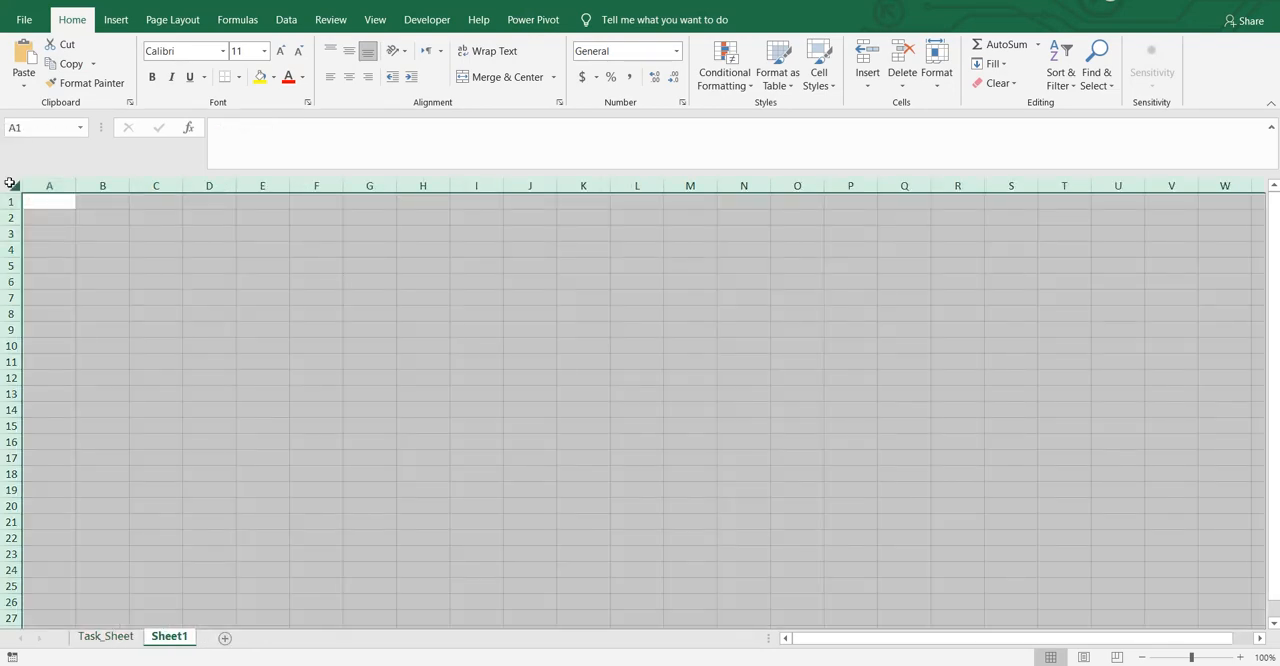
{"action": "key", "text": "ctrl+v"}
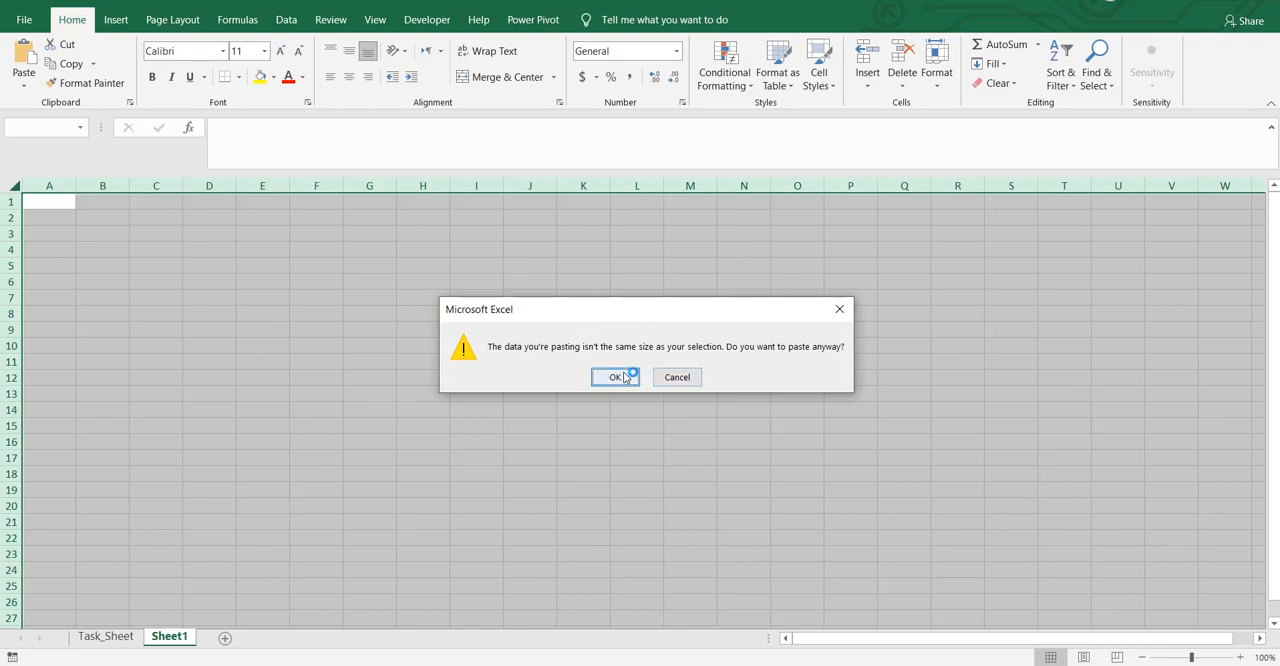
{"action": "left_click", "coordinate": [614, 377]}
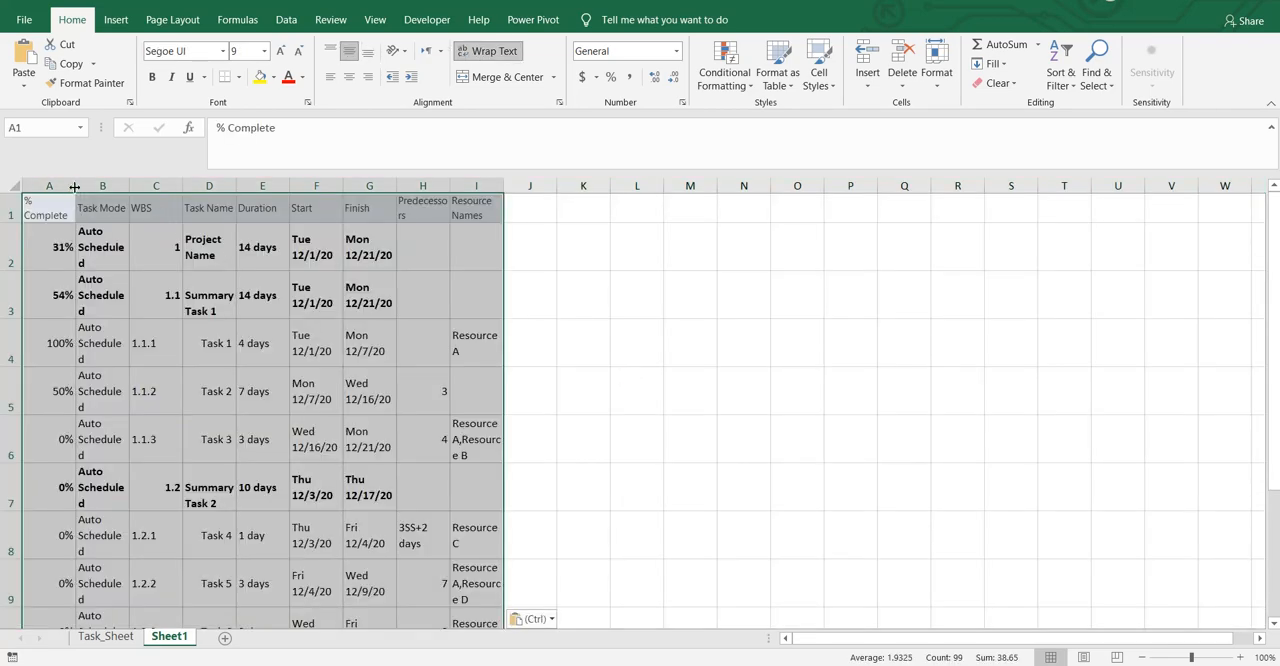
Step: Autofit the widths of columns A through I on Sheet1 to their contents
{"action": "left_click", "coordinate": [38, 185]}
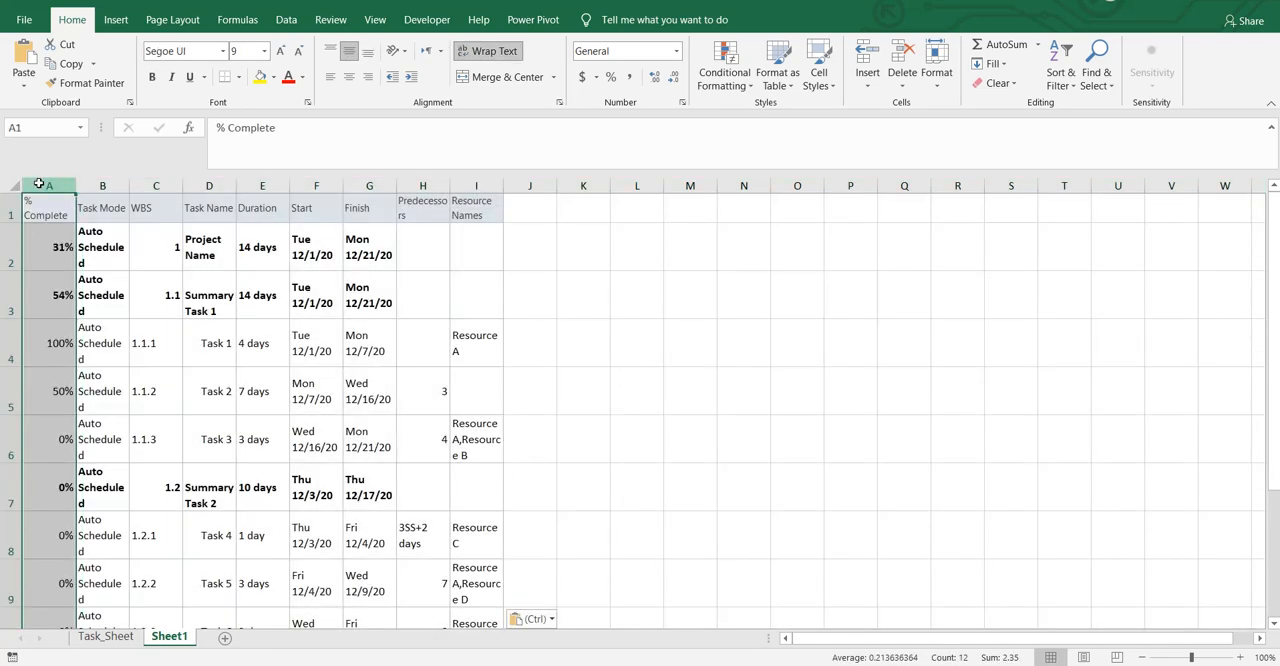
{"action": "left_click_drag", "start_coordinate": [38, 185], "coordinate": [510, 185]}
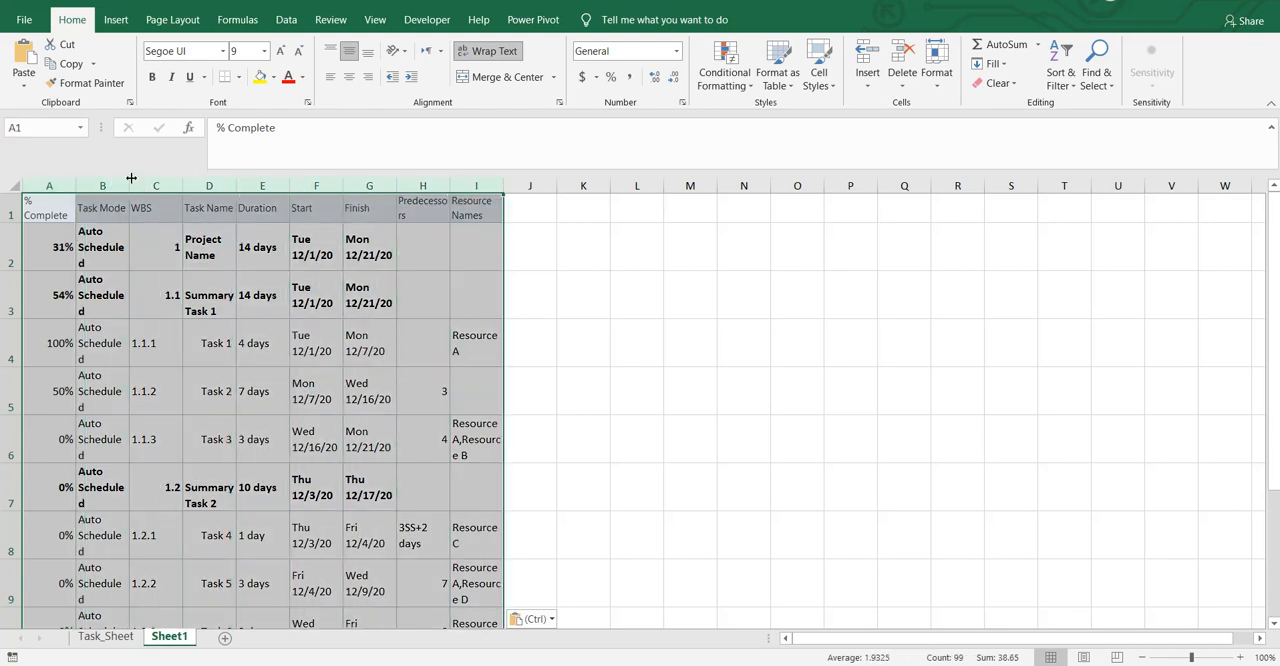
{"action": "left_click_drag", "start_coordinate": [130, 185], "coordinate": [258, 190]}
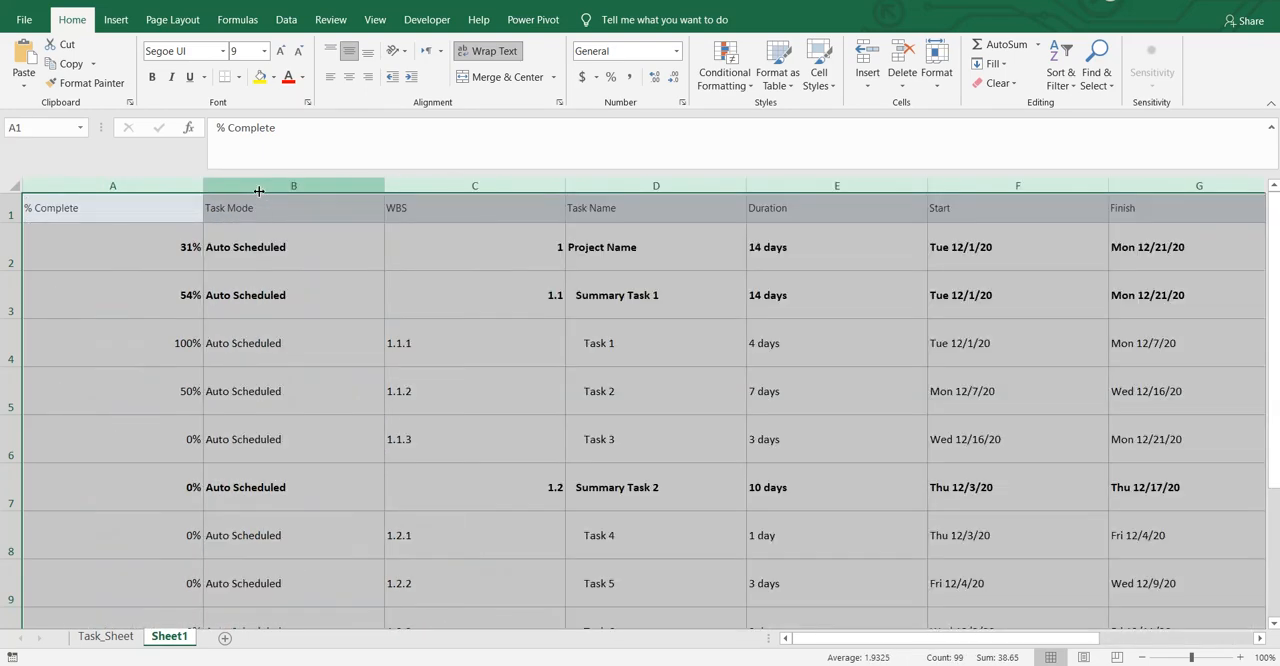
{"action": "double_click", "coordinate": [202, 190]}
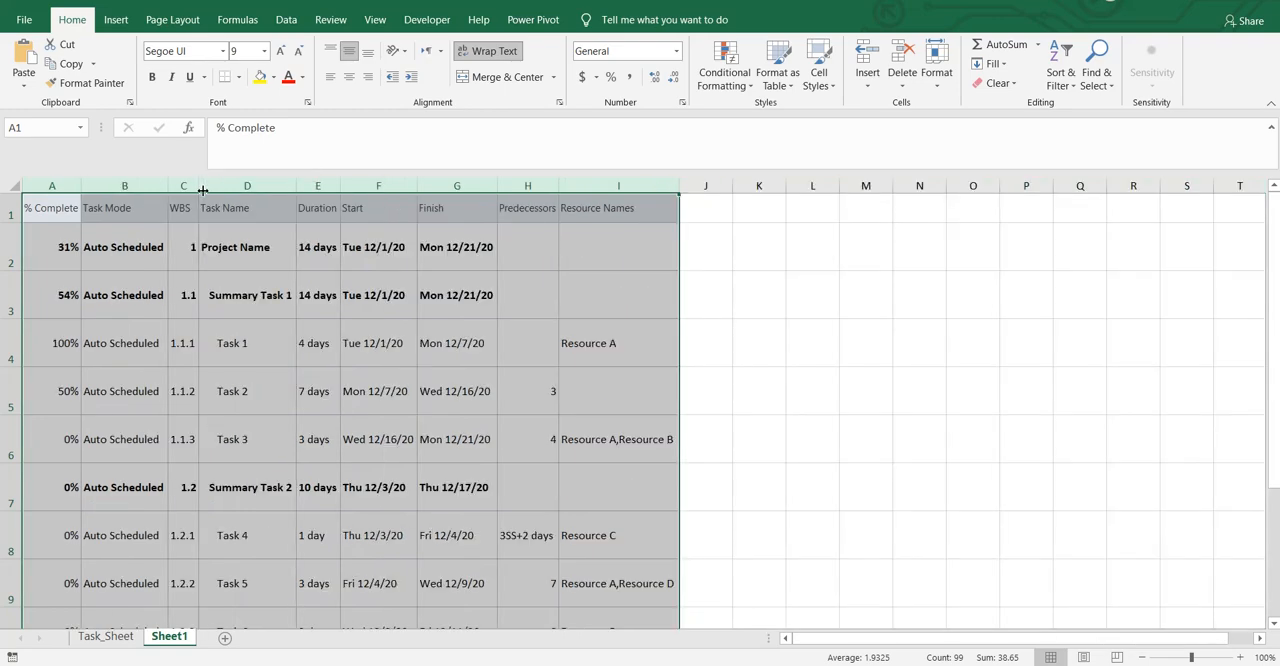
Step: Left-align the pasted task table on Sheet1, fit its row heights to the contents and deselect the table
{"action": "left_click", "coordinate": [330, 77]}
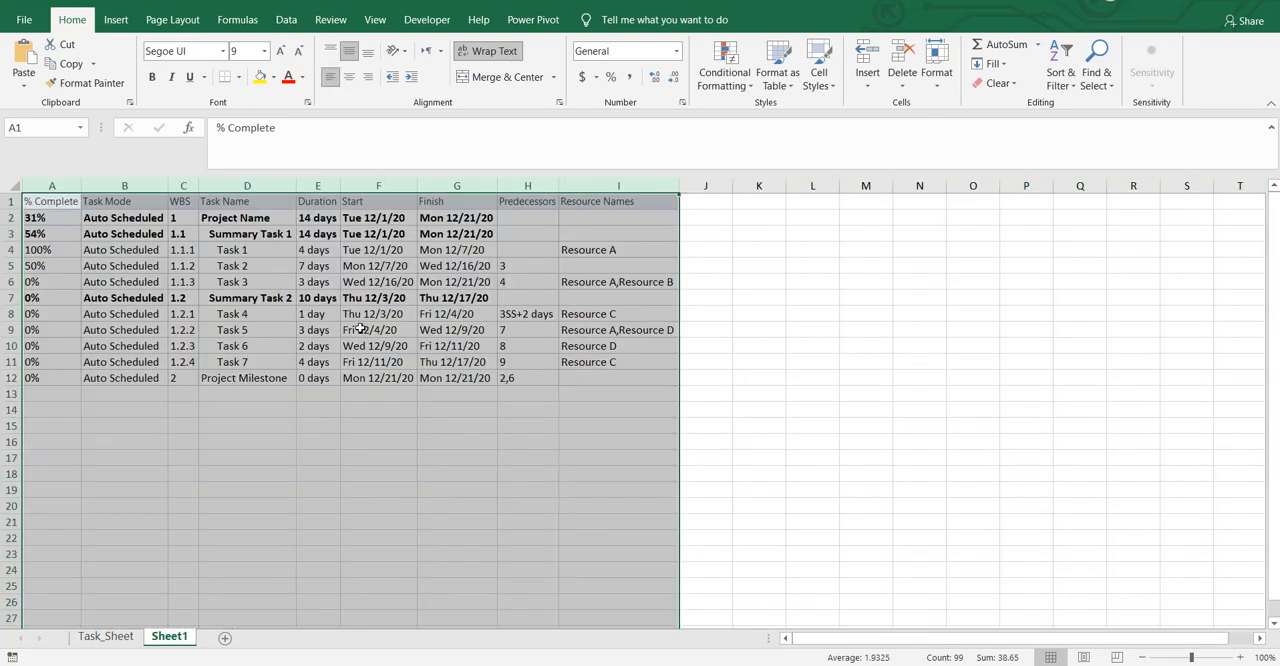
{"action": "left_click", "coordinate": [362, 330]}
{"action": "left_click", "coordinate": [406, 468]}
{"action": "key", "text": "Right"}
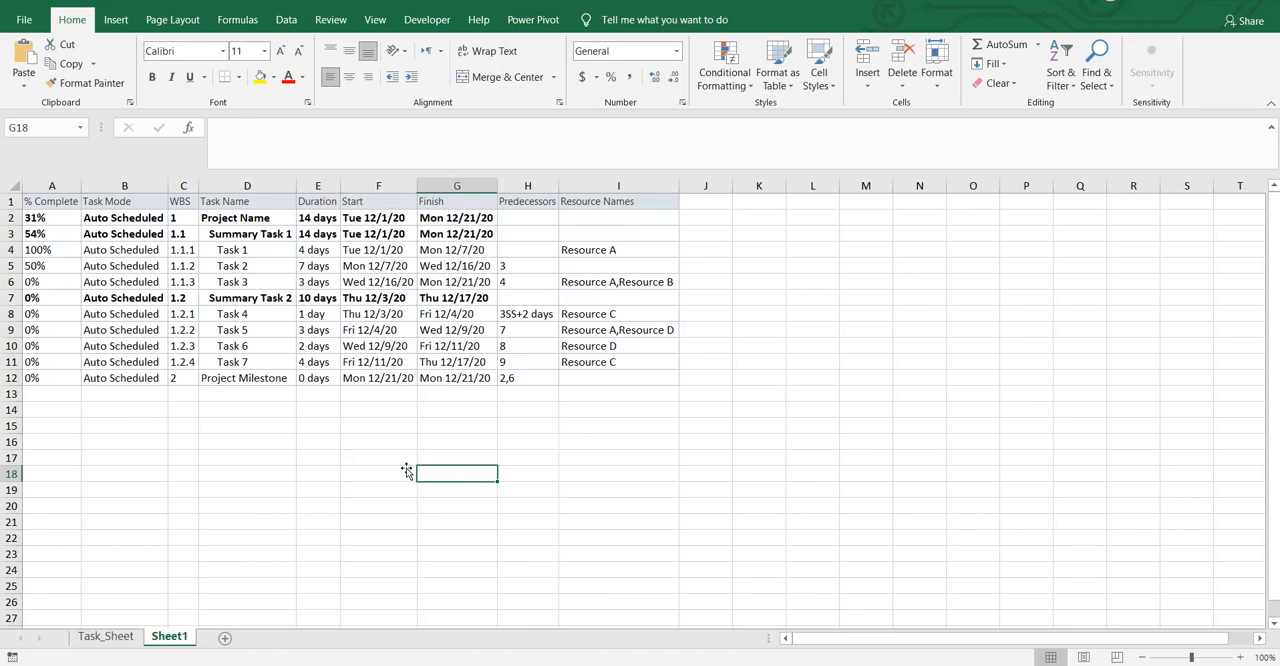
Step: Examine the pasted table's column headers on Sheet1 from % Complete through Resource Names, and return to Task_Sheet
{"action": "key", "text": "ctrl+Up"}
{"action": "key", "text": "ctrl+Up"}
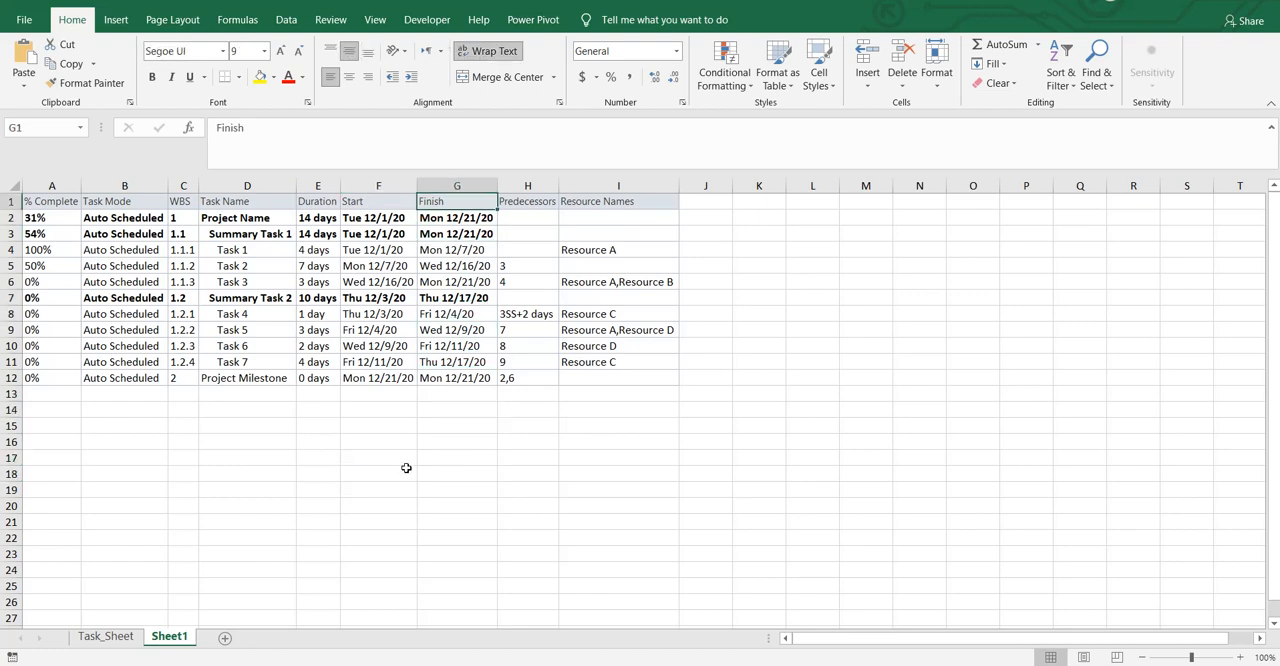
{"action": "key", "text": "Left"}
{"action": "key", "text": "ctrl+Left"}
{"action": "key", "text": "Right"}
{"action": "key", "text": "Right"}
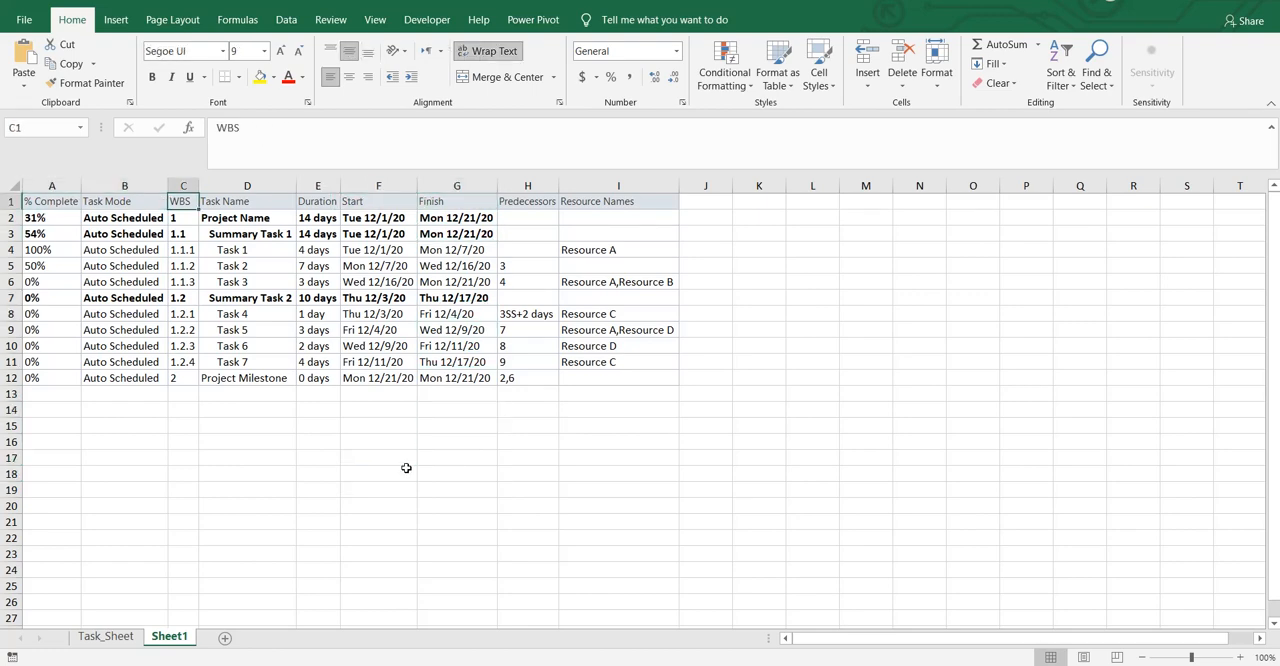
{"action": "key", "text": "Right"}
{"action": "key", "text": "Right"}
{"action": "key", "text": "Right"}
{"action": "key", "text": "Right"}
{"action": "key", "text": "Right"}
{"action": "key", "text": "Right"}
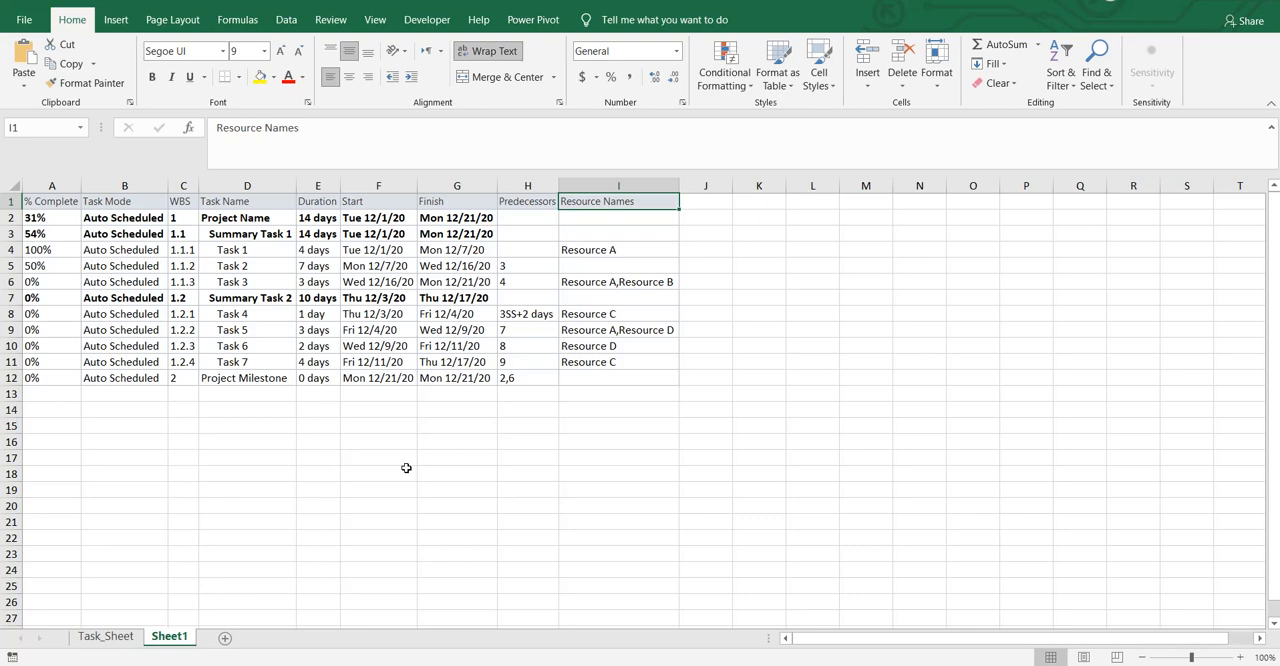
{"action": "left_click", "coordinate": [191, 476]}
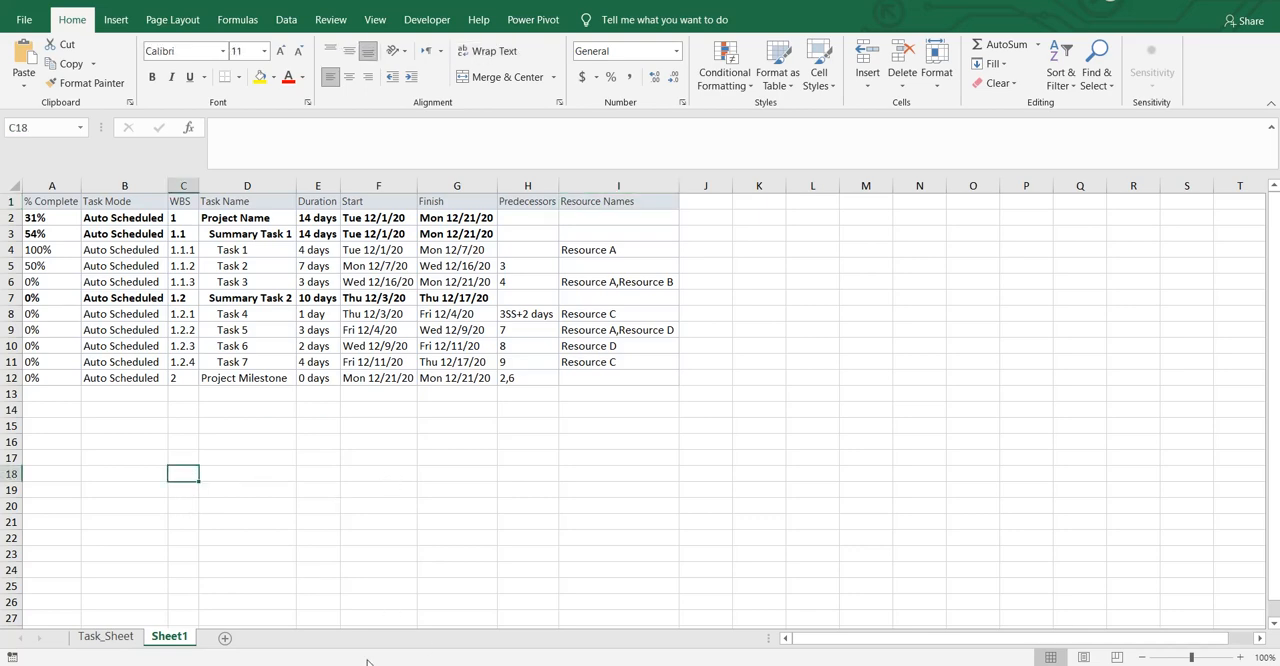
{"action": "left_click", "coordinate": [133, 642]}
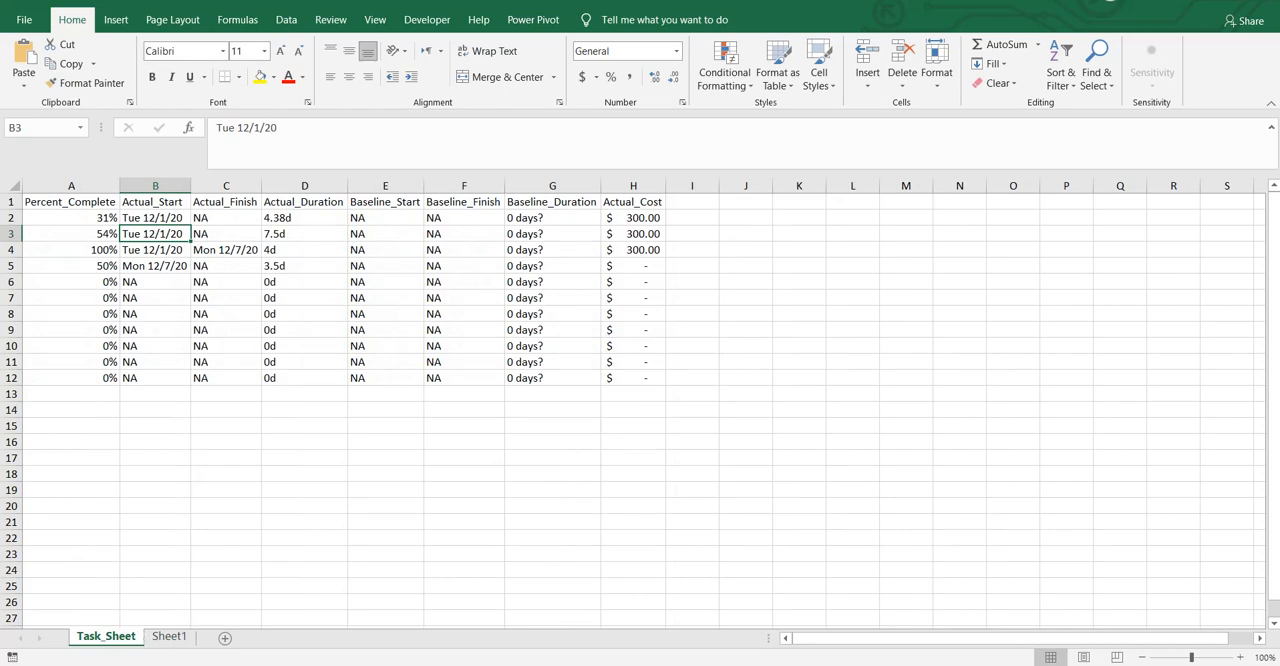
Step: Switch to the MSProject-Basic PPlan-Eng plan in Microsoft Project and clear the selection of its task table
{"action": "mouse_move", "coordinate": [596, 664]}
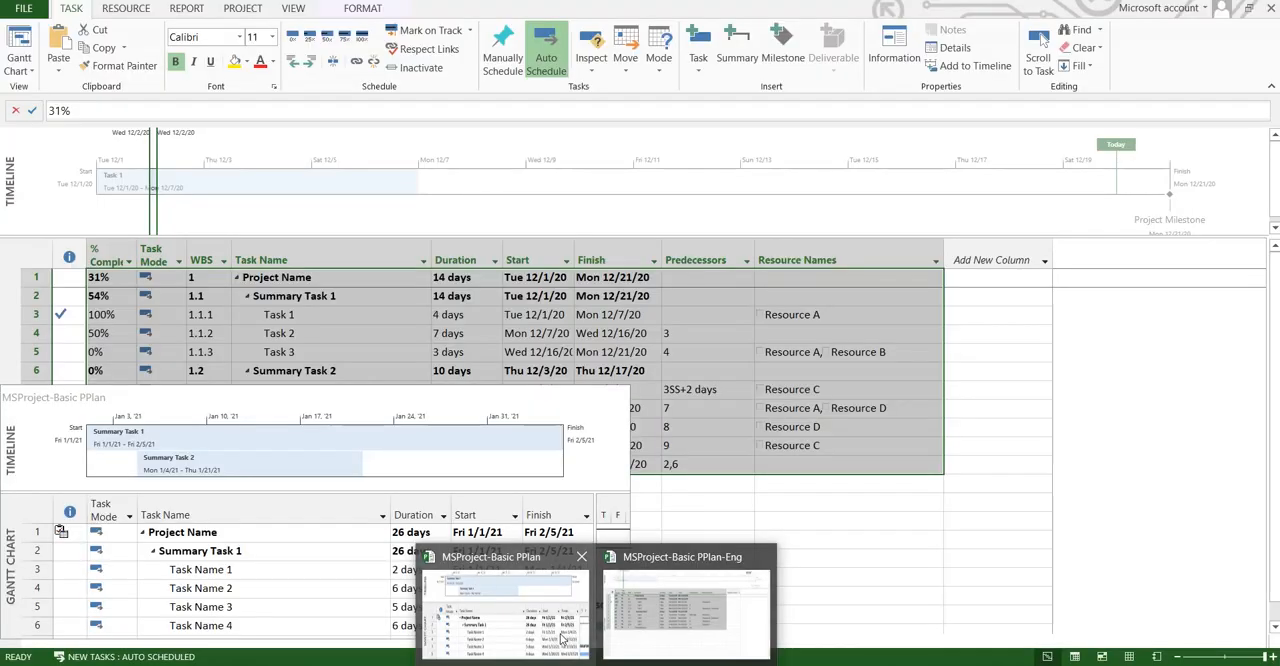
{"action": "left_click", "coordinate": [563, 640]}
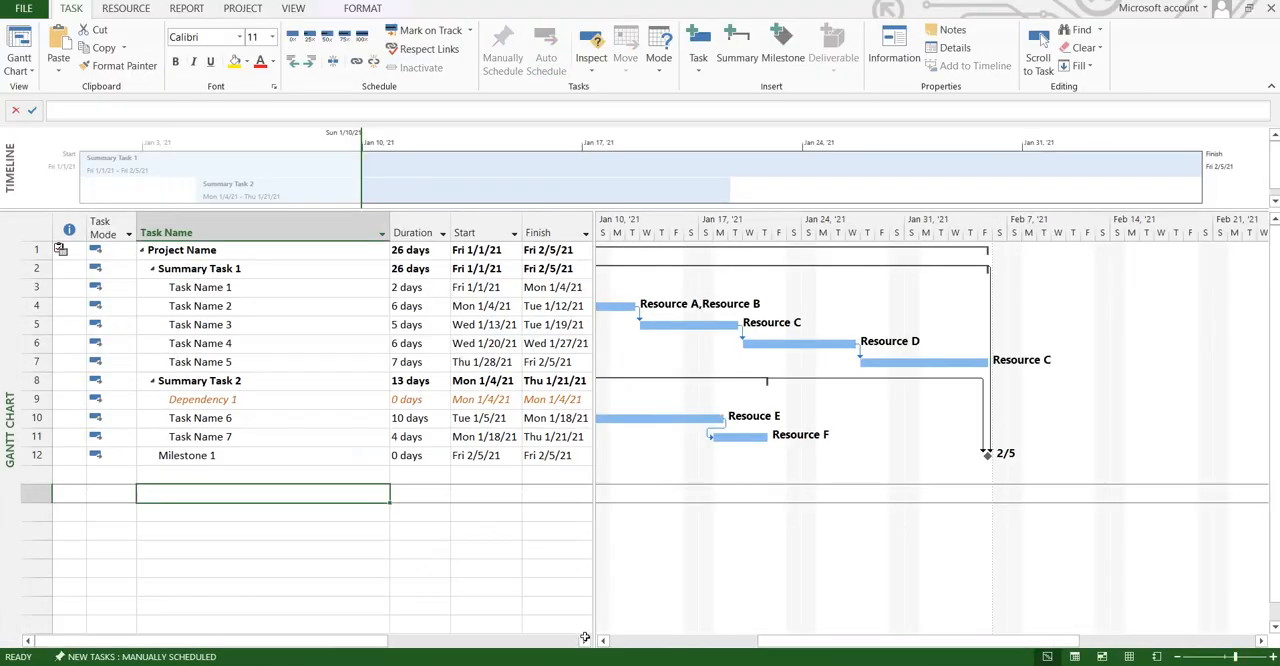
{"action": "mouse_move", "coordinate": [596, 664]}
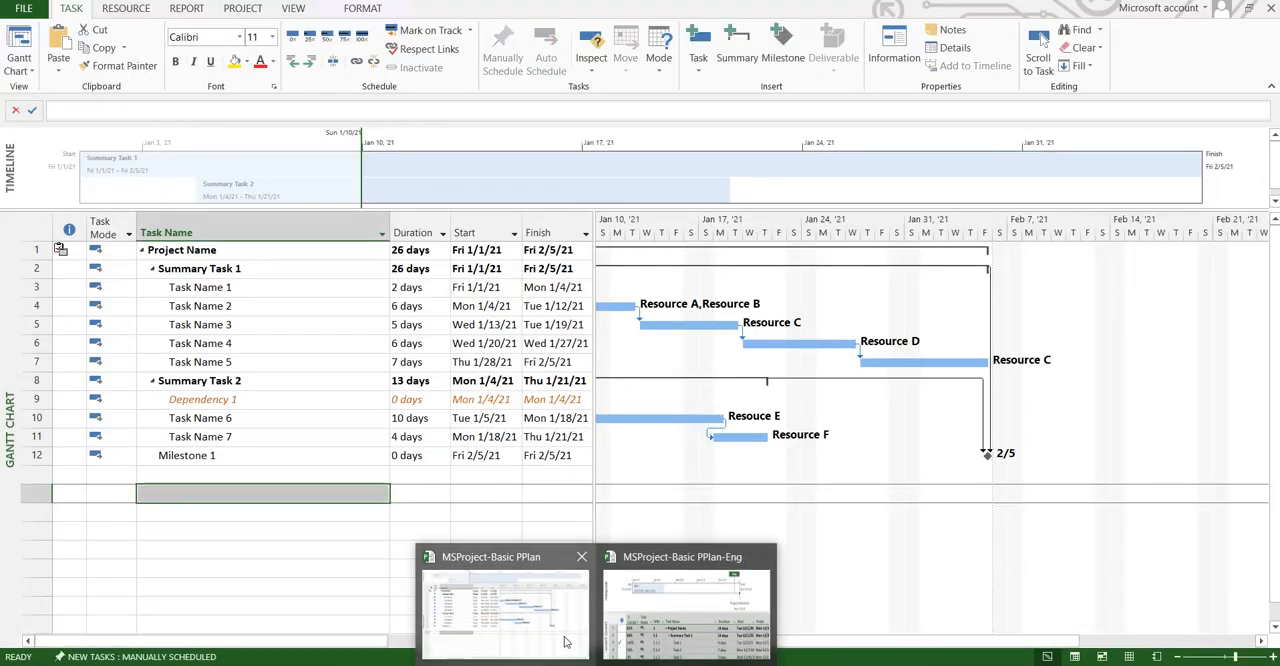
{"action": "mouse_move", "coordinate": [651, 612]}
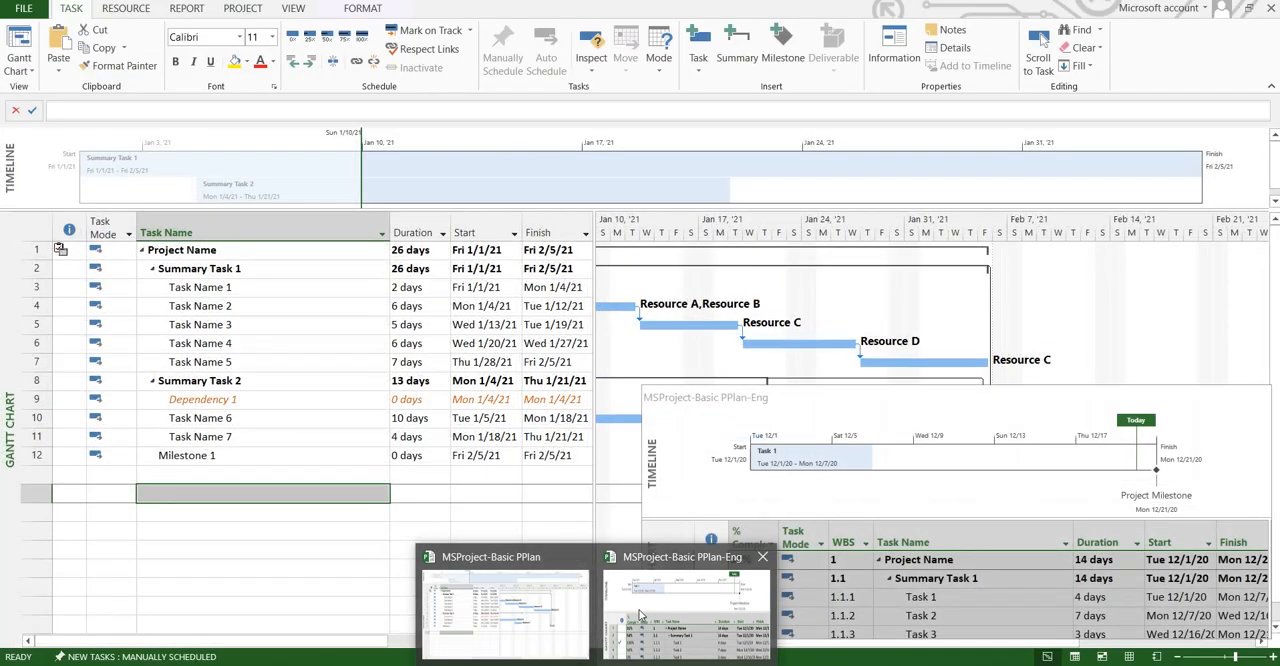
{"action": "left_click", "coordinate": [569, 615]}
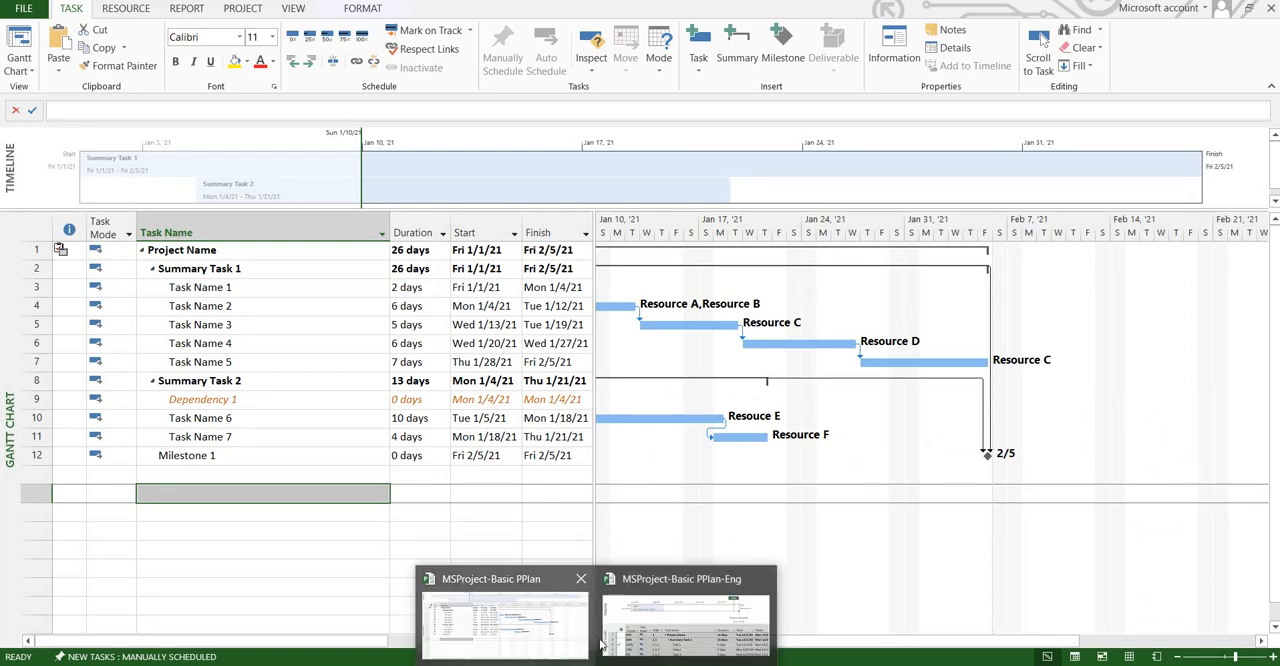
{"action": "left_click", "coordinate": [661, 616]}
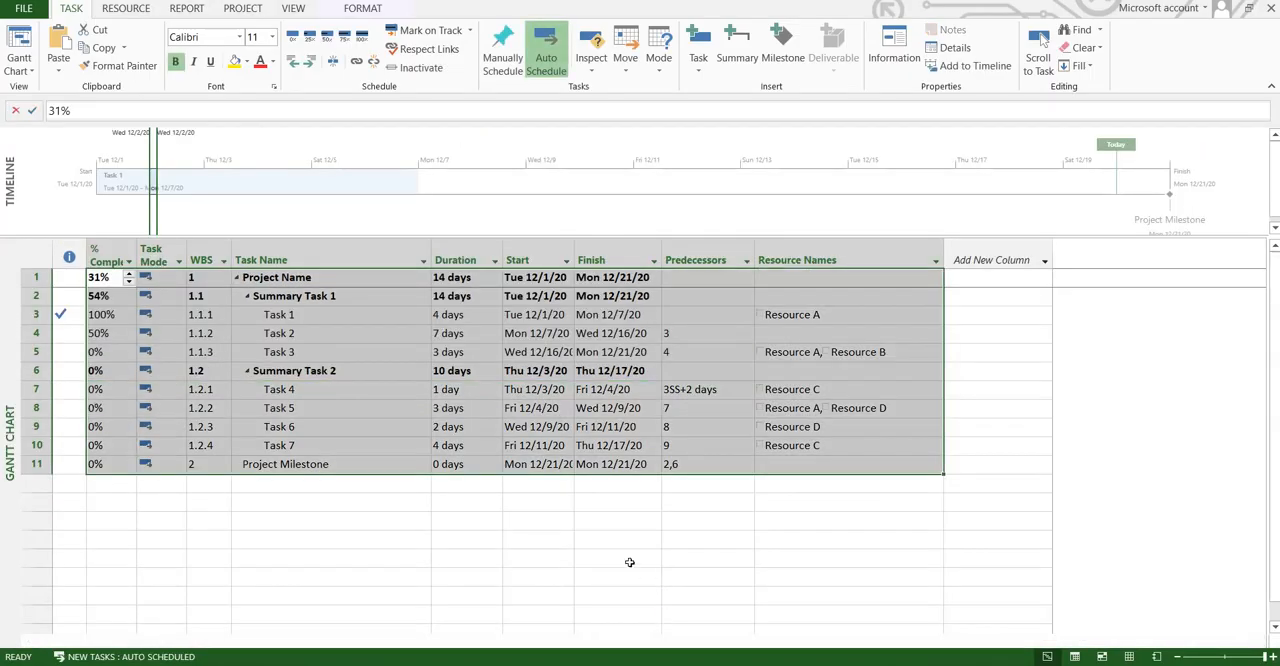
{"action": "left_click", "coordinate": [629, 561]}
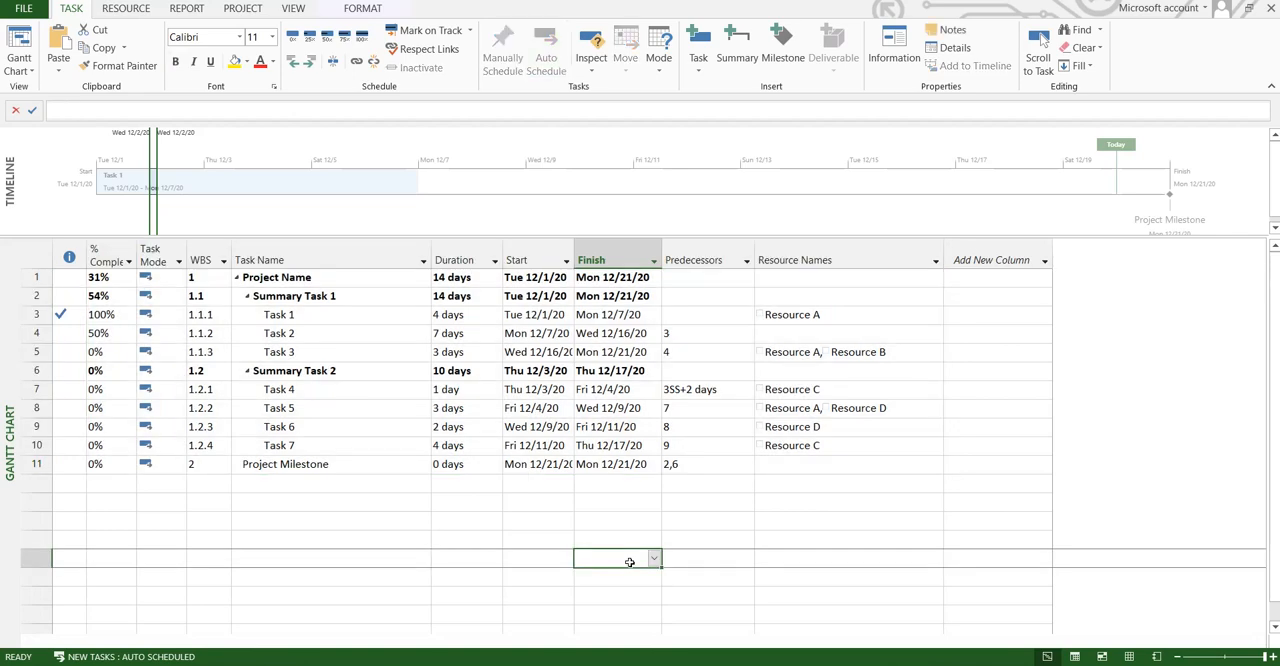